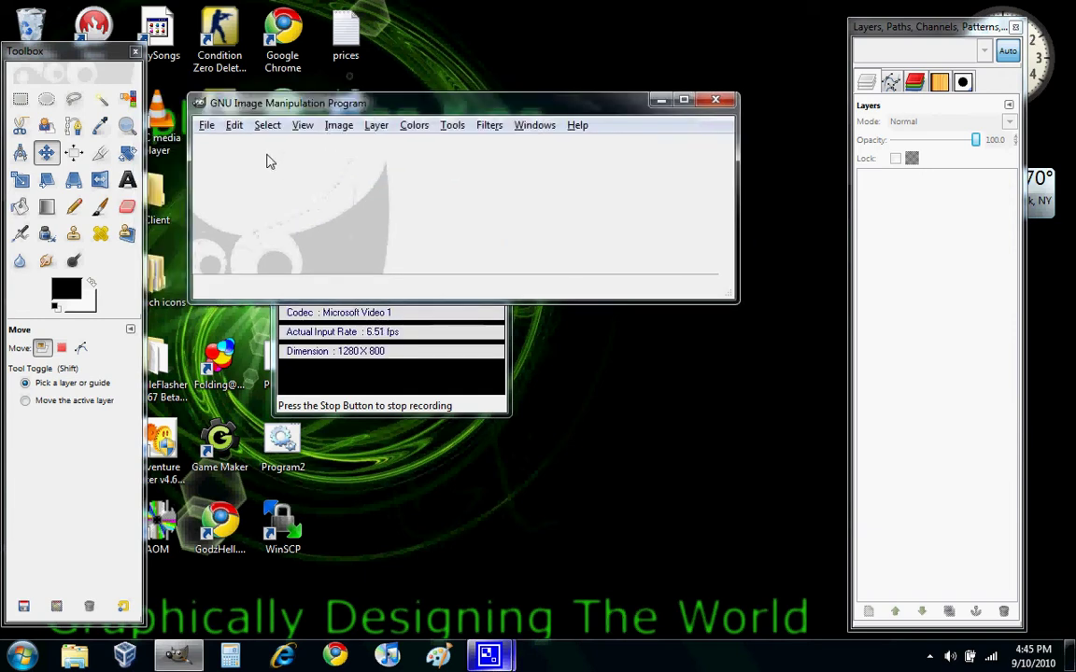
Step: Create a new 800 × 200 pixel image and bucket-fill its background with black
click(204, 125)
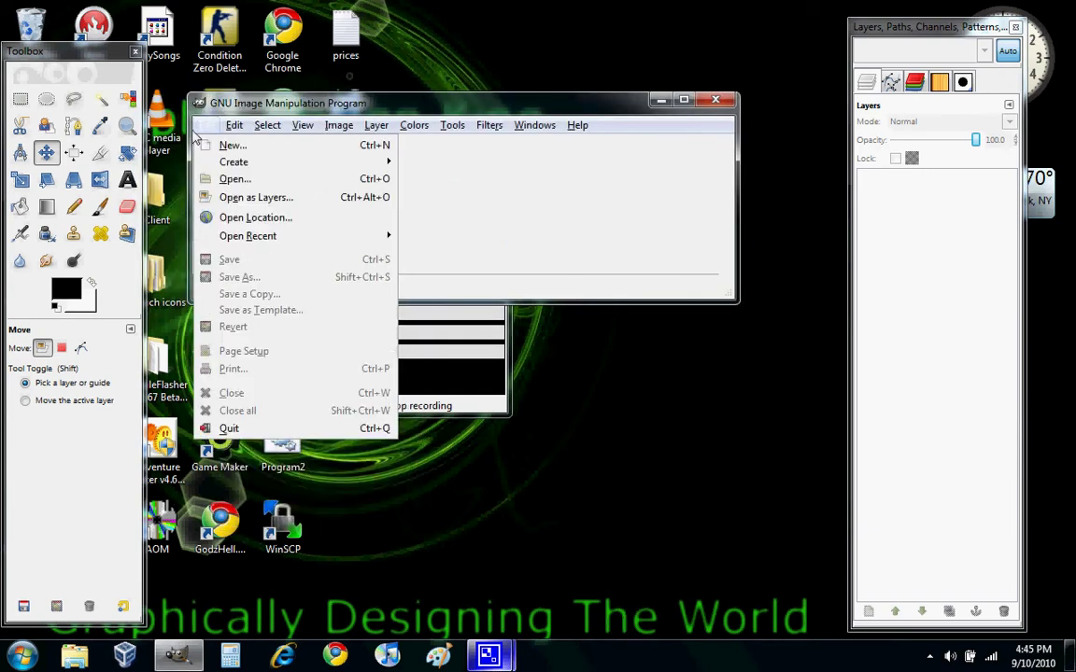
click(203, 146)
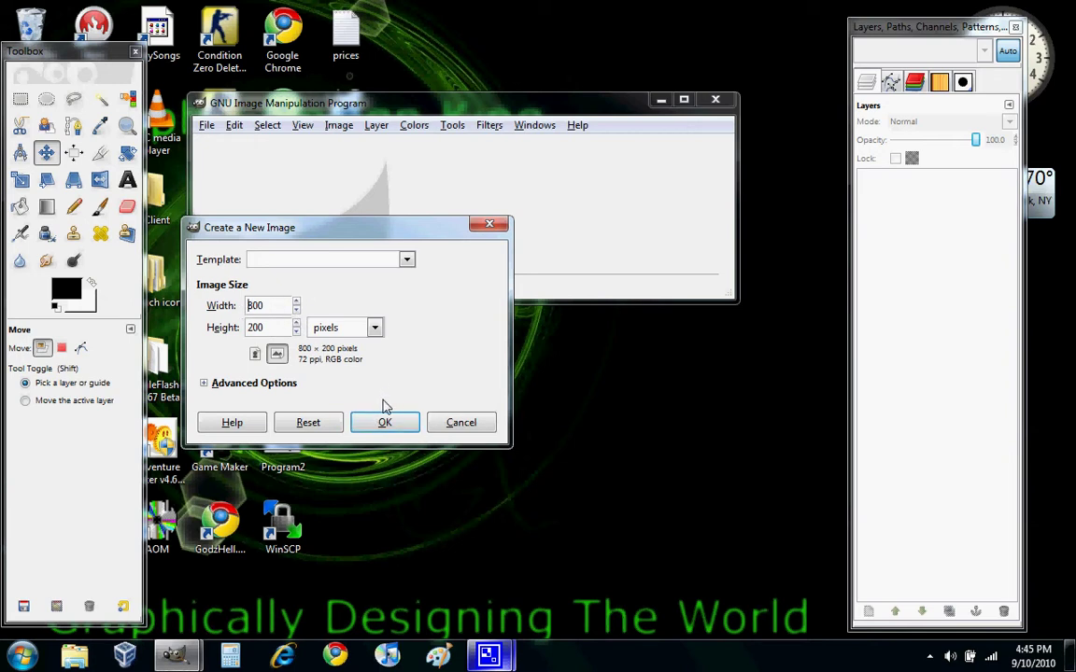
mouse_move(378, 241)
mouse_down()
mouse_move(360, 240)
mouse_move(369, 245)
mouse_up()
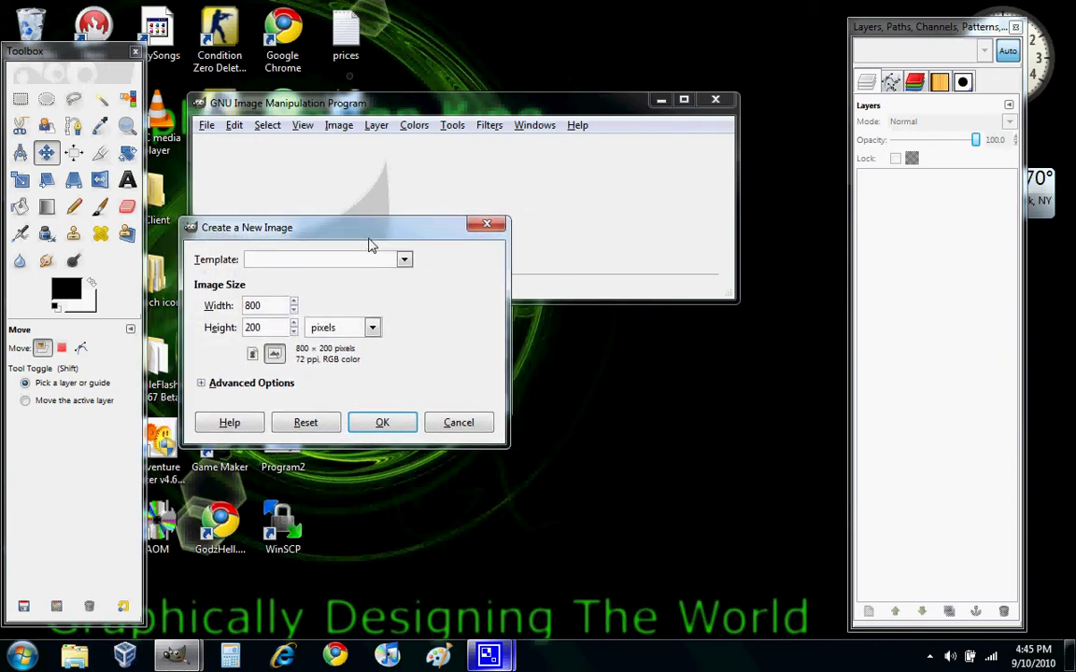
click(385, 425)
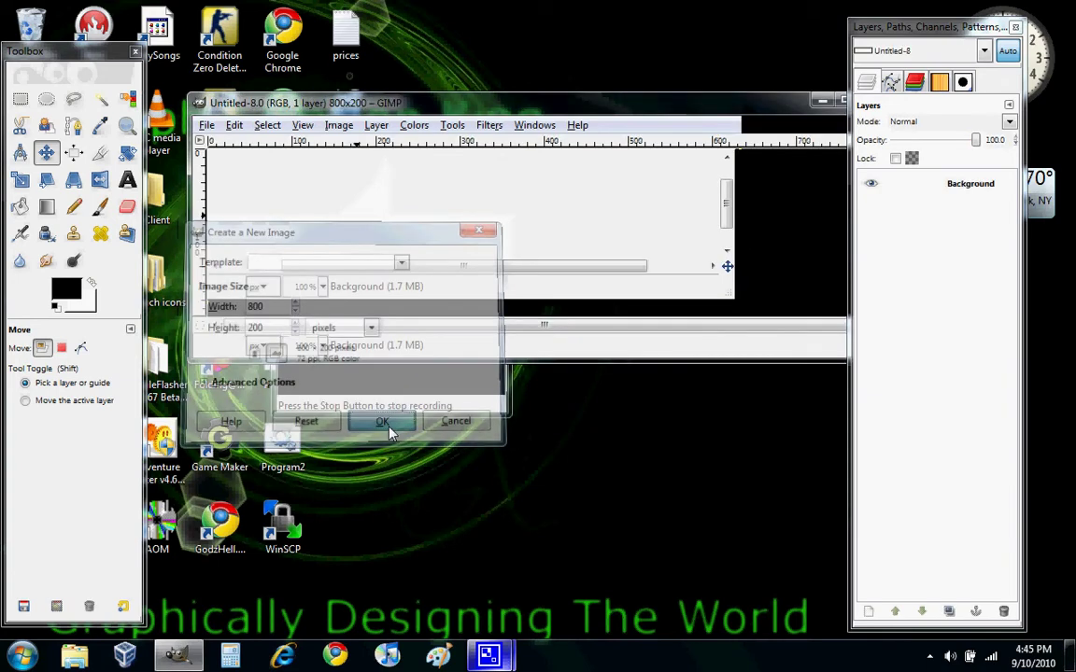
drag(508, 101, 492, 2)
click(20, 207)
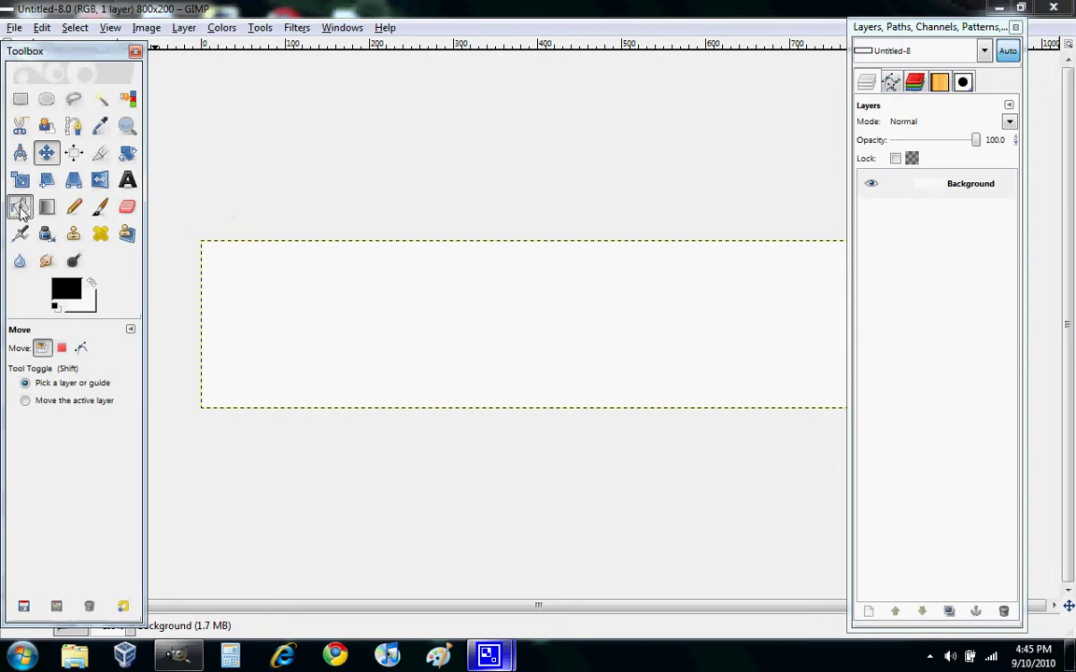
click(428, 365)
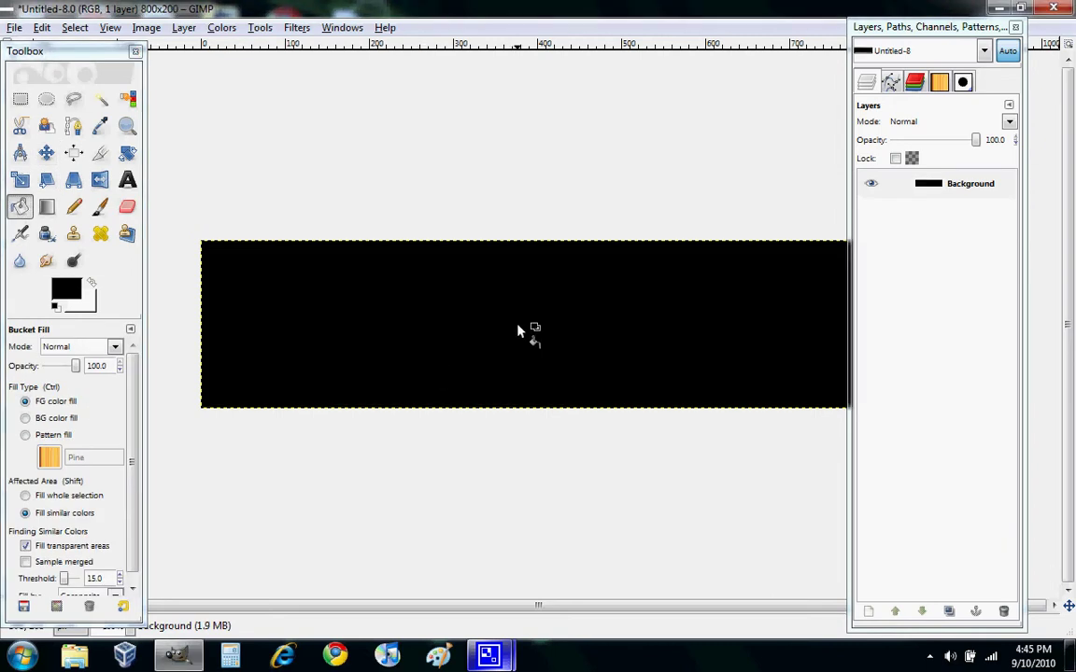
click(301, 29)
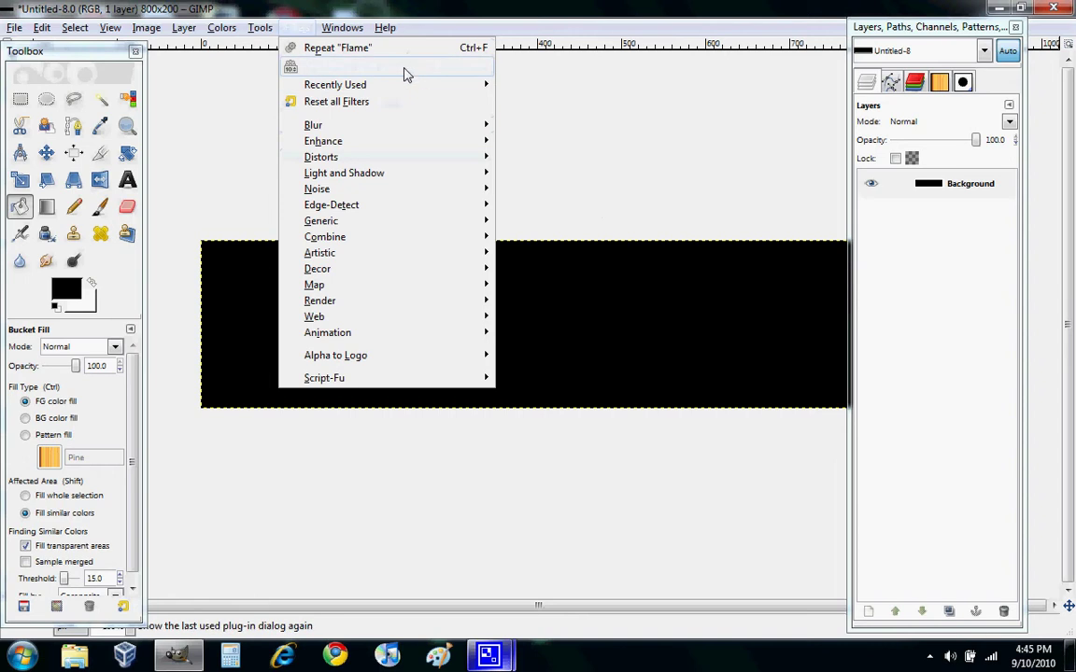
mouse_move(428, 366)
mouse_move(475, 304)
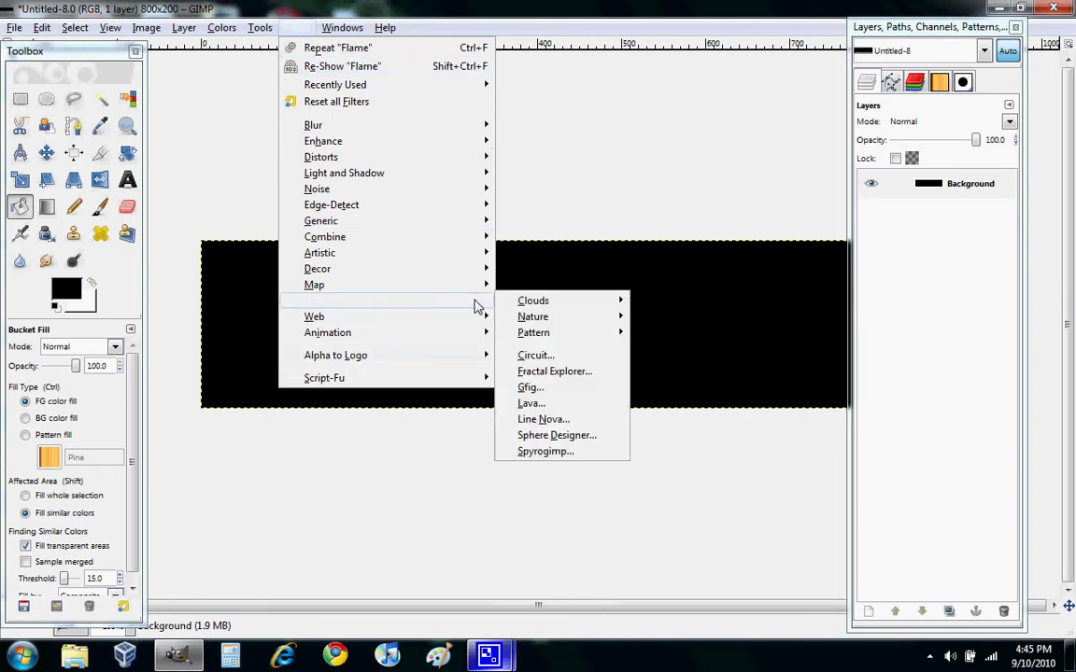
mouse_move(579, 318)
click(674, 320)
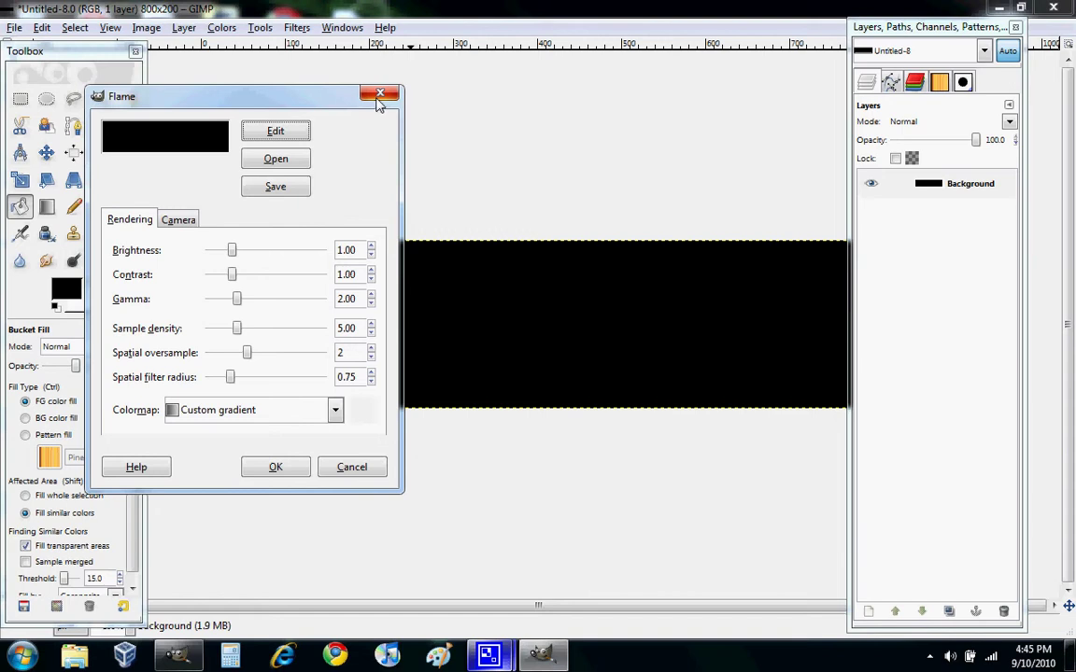
click(380, 92)
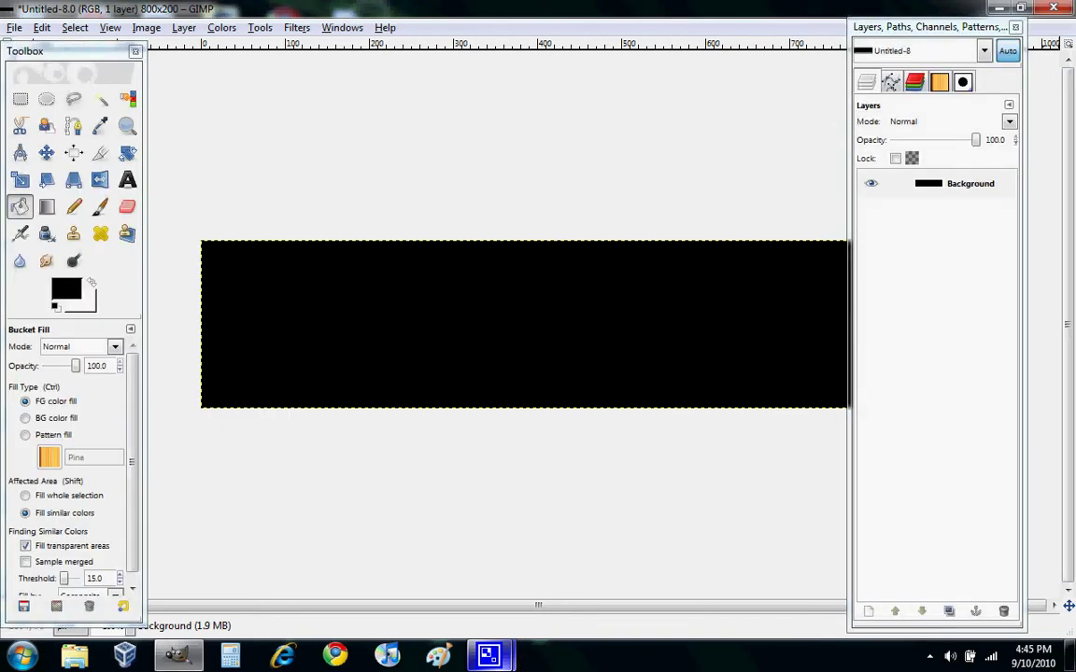
Step: Add a transparent 800 × 200 px layer above the background
right_click(951, 438)
click(849, 35)
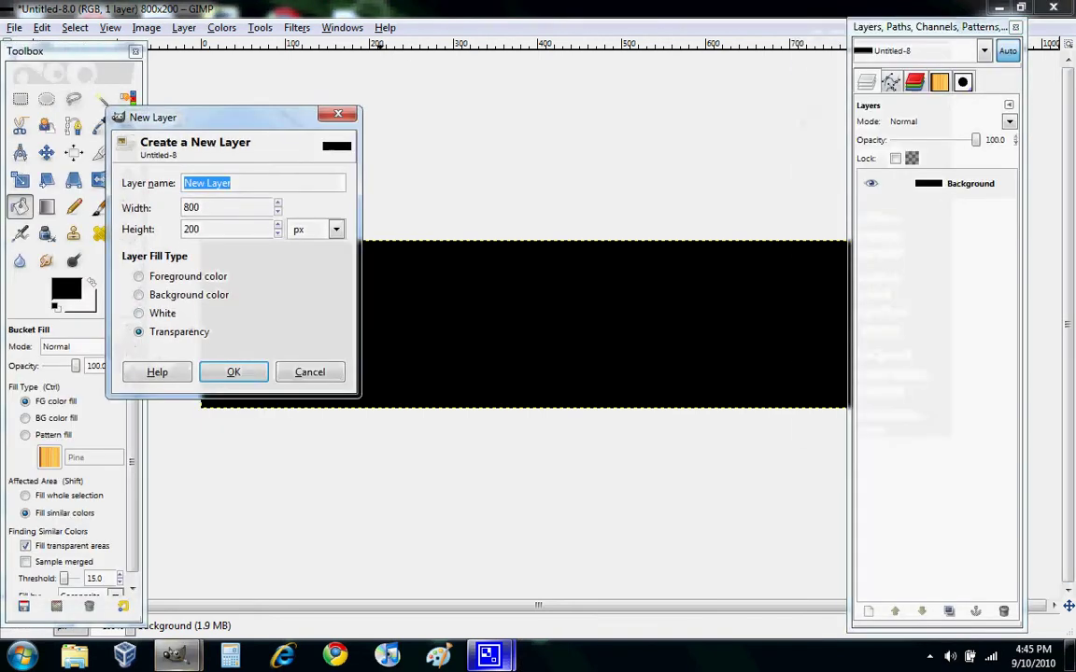
key(Return)
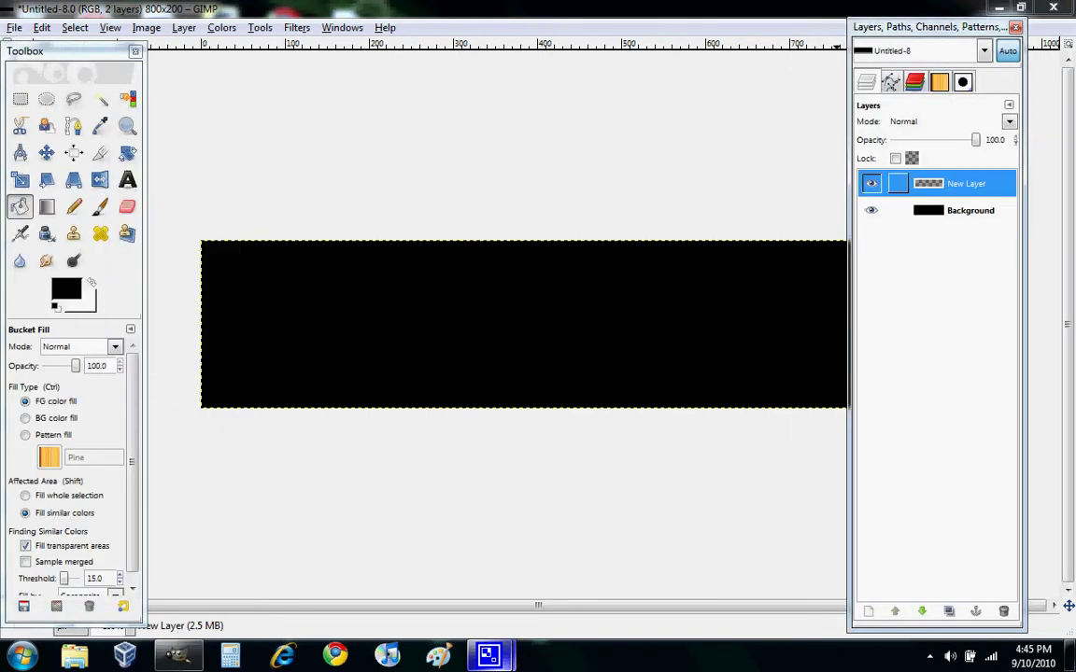
click(296, 28)
key(alt+r)
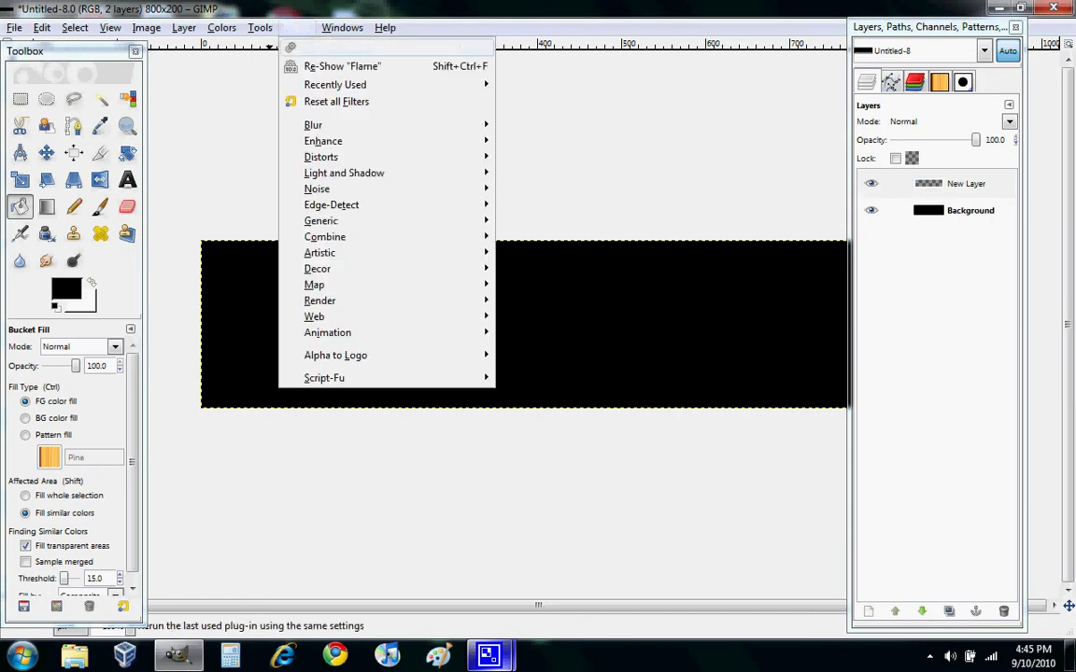
key(Down)
key(Return)
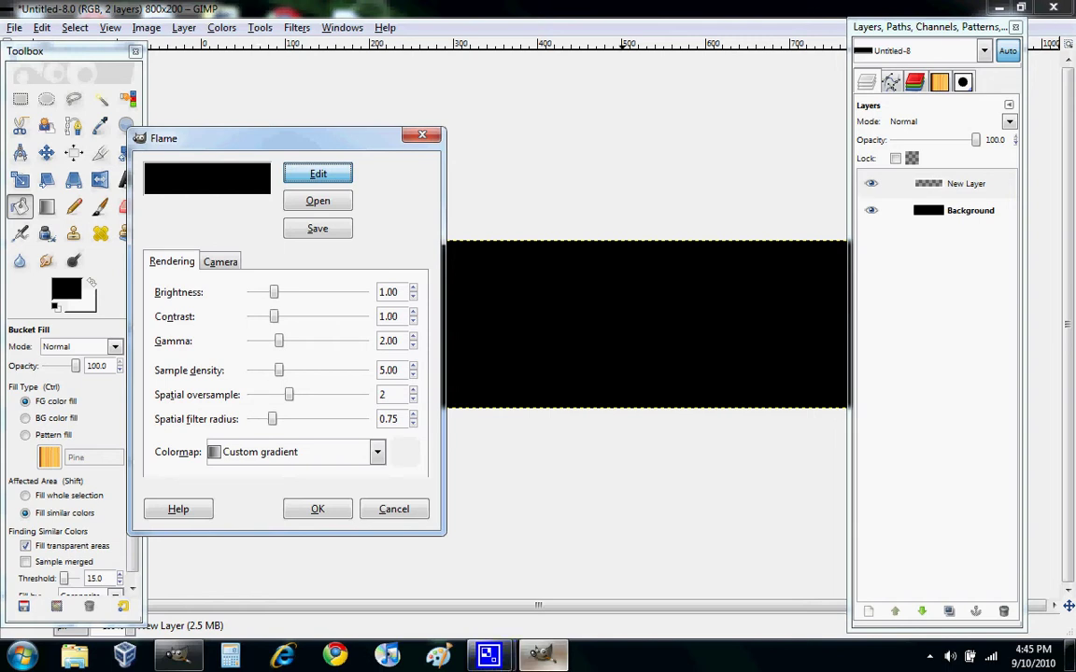
key(Escape)
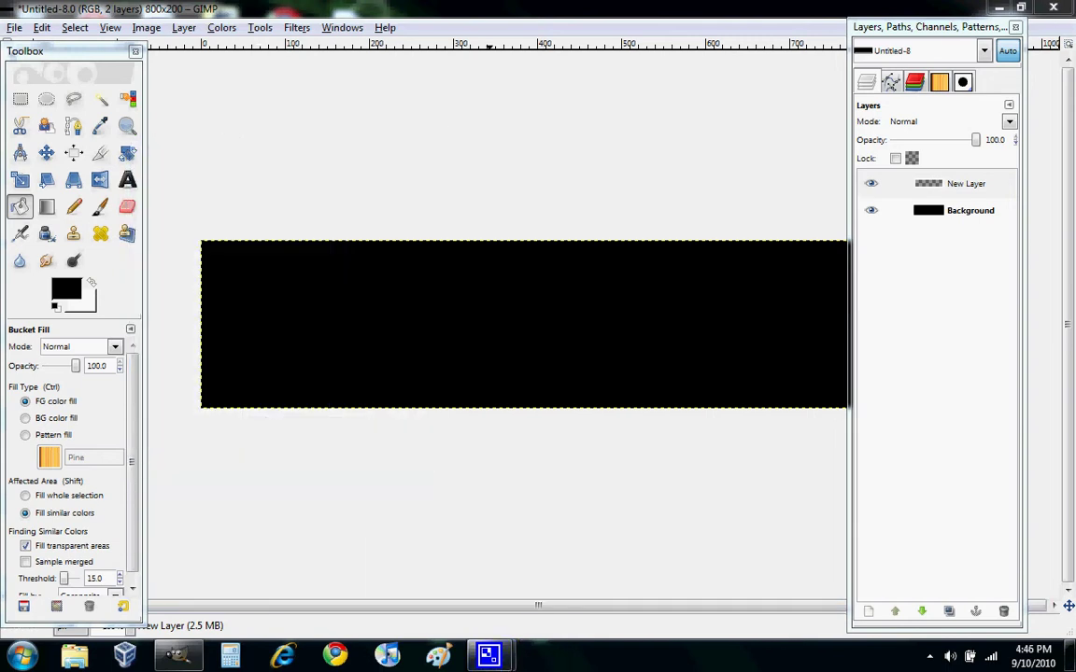
Step: Delete the empty transparent layer above the background
right_click(959, 184)
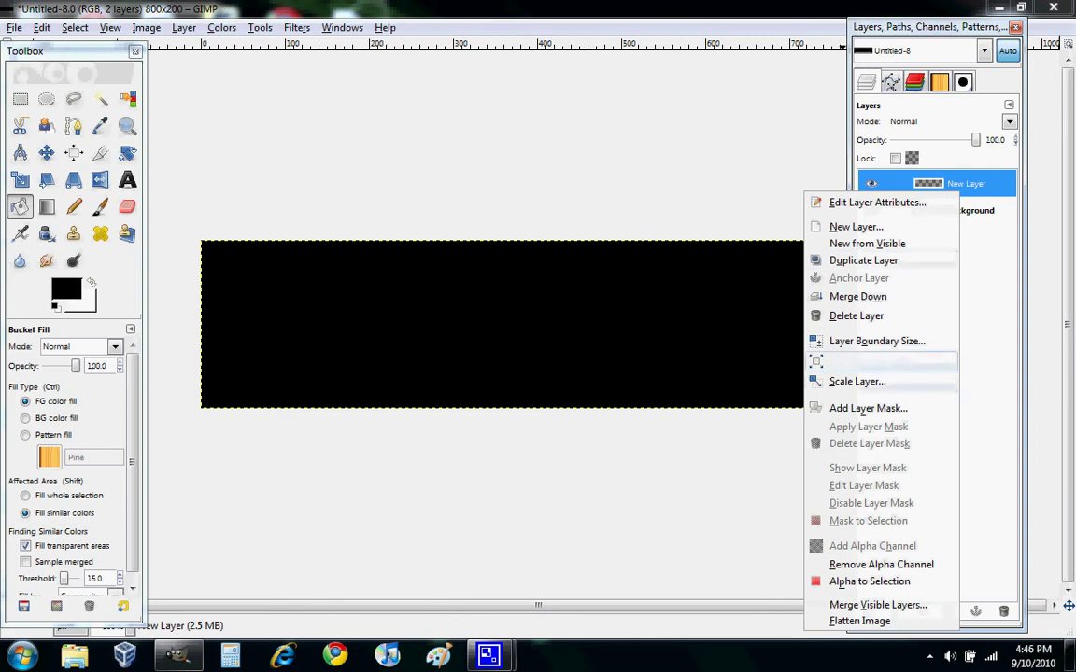
click(855, 316)
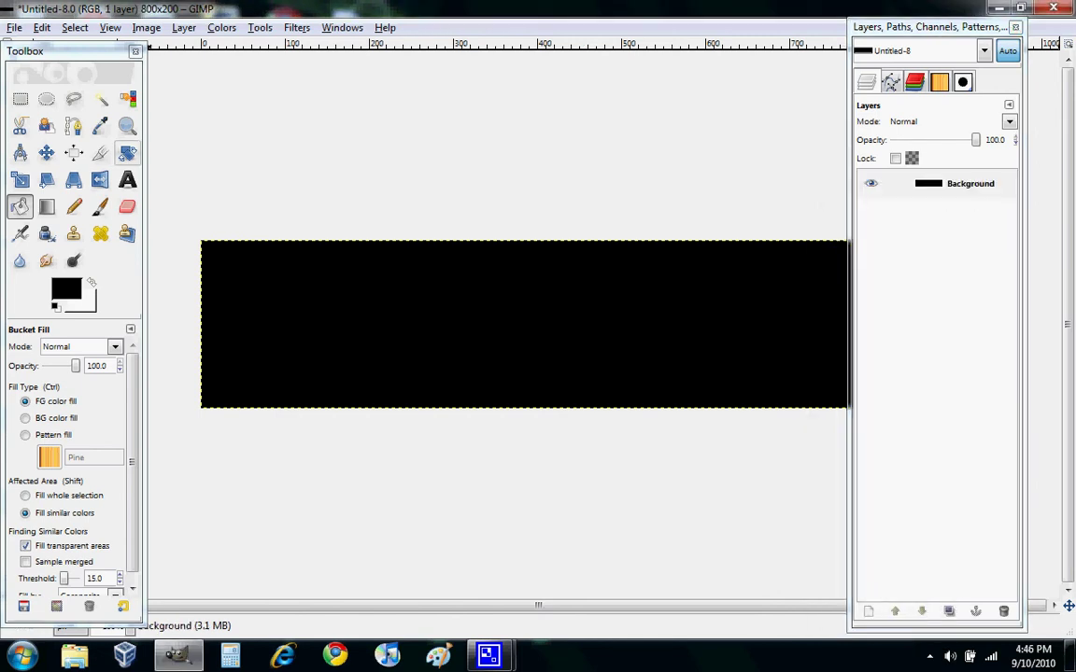
Step: Set the Text tool's font to Graffiti
click(127, 179)
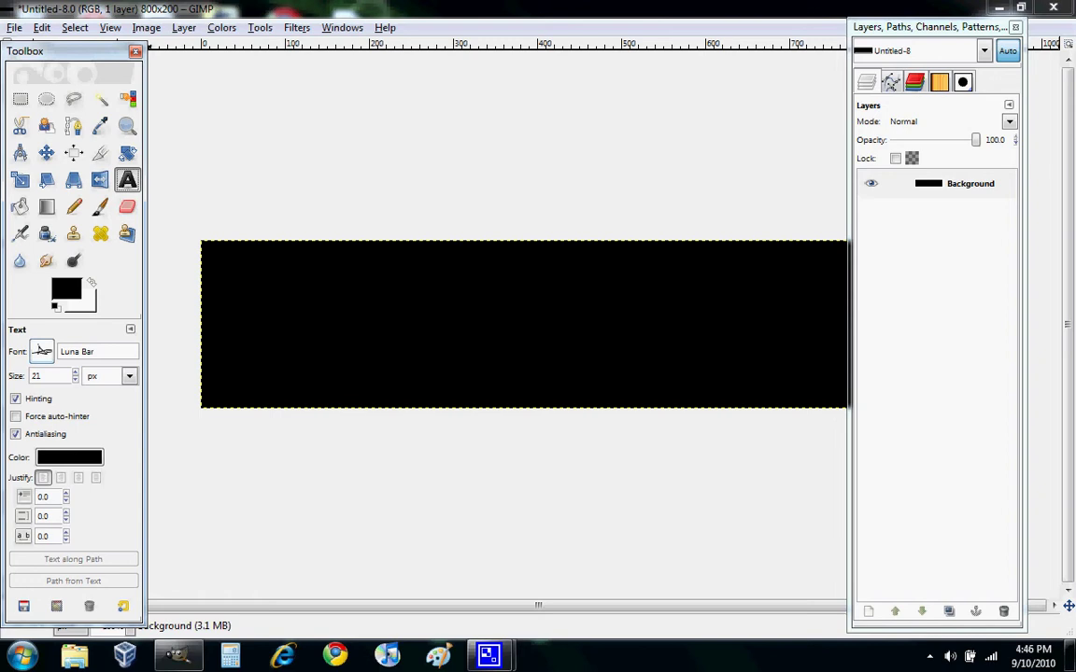
double_click(88, 352)
text(gi)
key(BackSpace)
scroll(182, 509, down, 7)
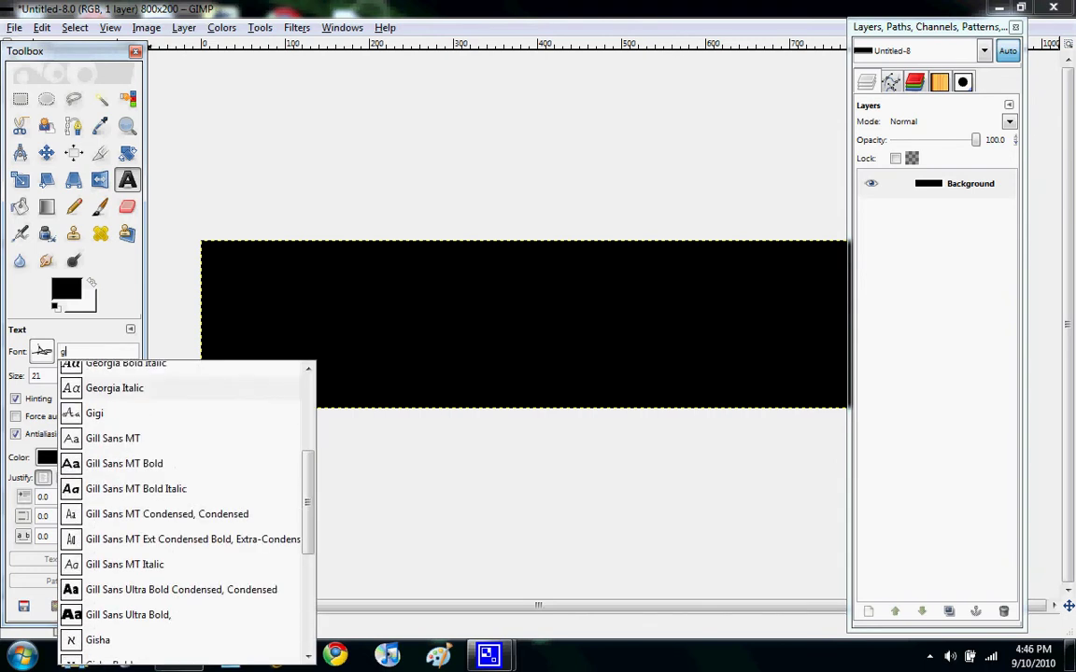
scroll(182, 509, down, 3)
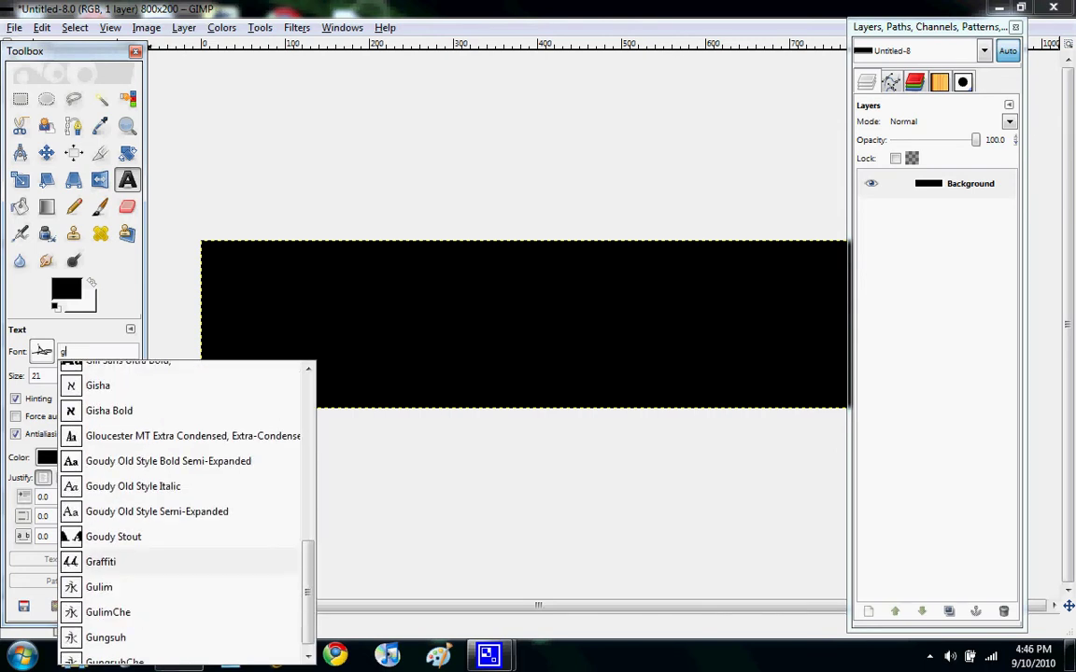
click(102, 564)
Step: Add a text object in the left part of the black banner and enter the username
click(249, 294)
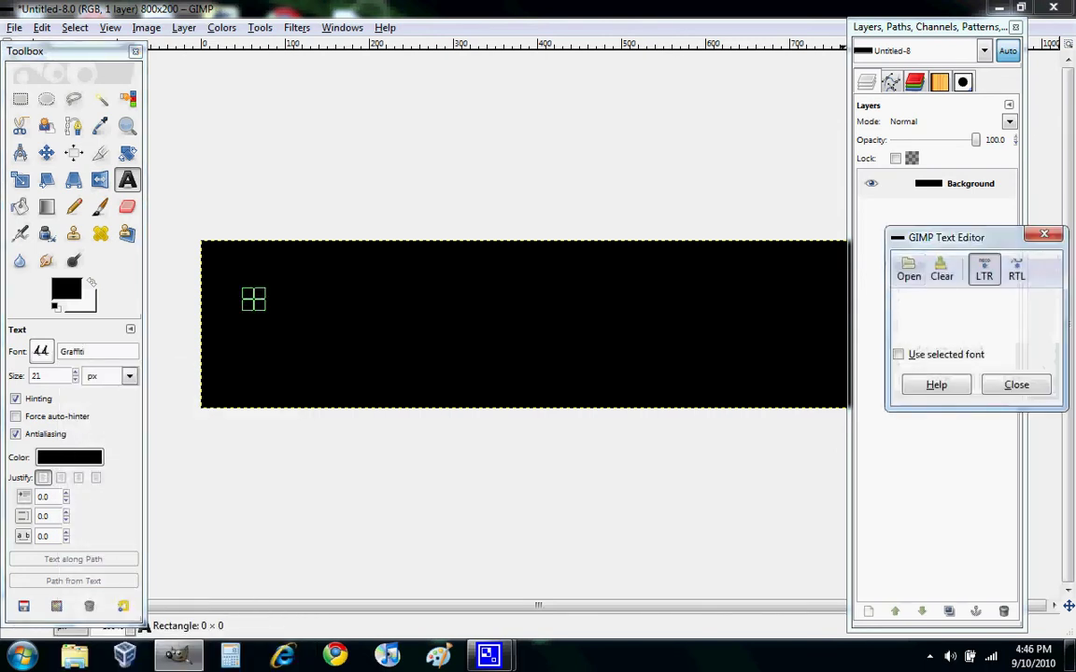
text(Ausi)
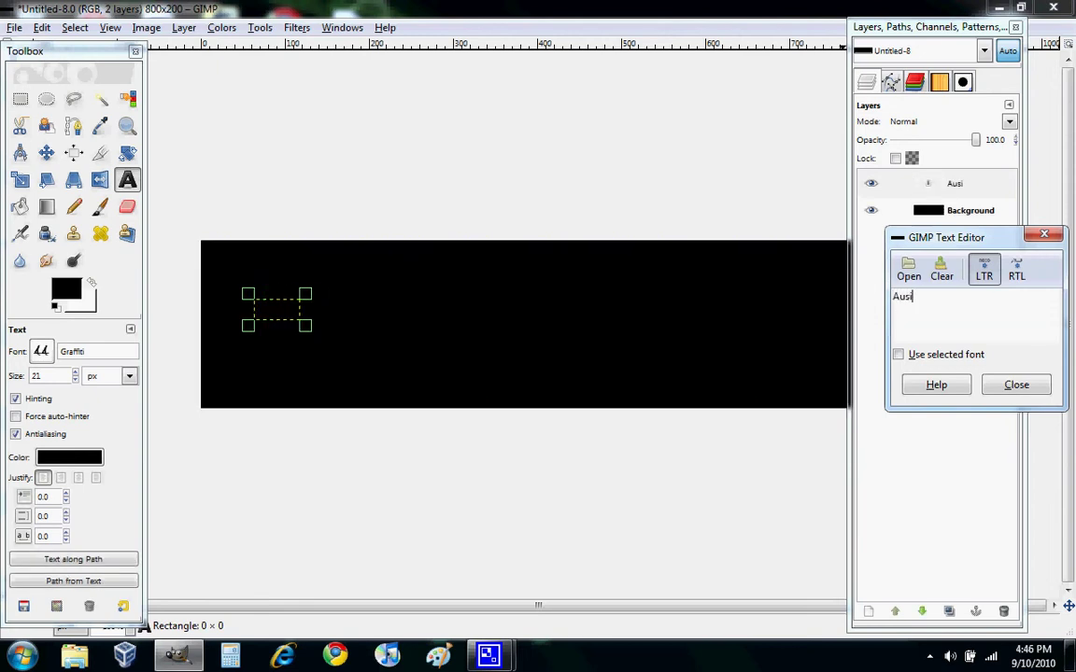
key(BackSpace)
text(tin100456)
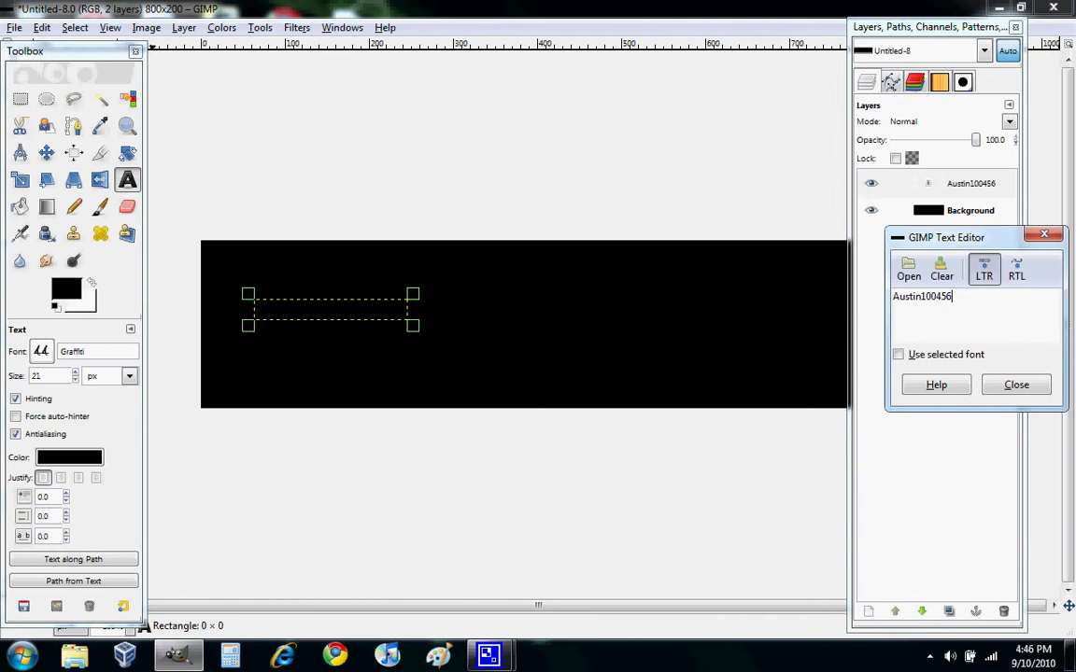
Step: Change the banner text's color to white
click(70, 457)
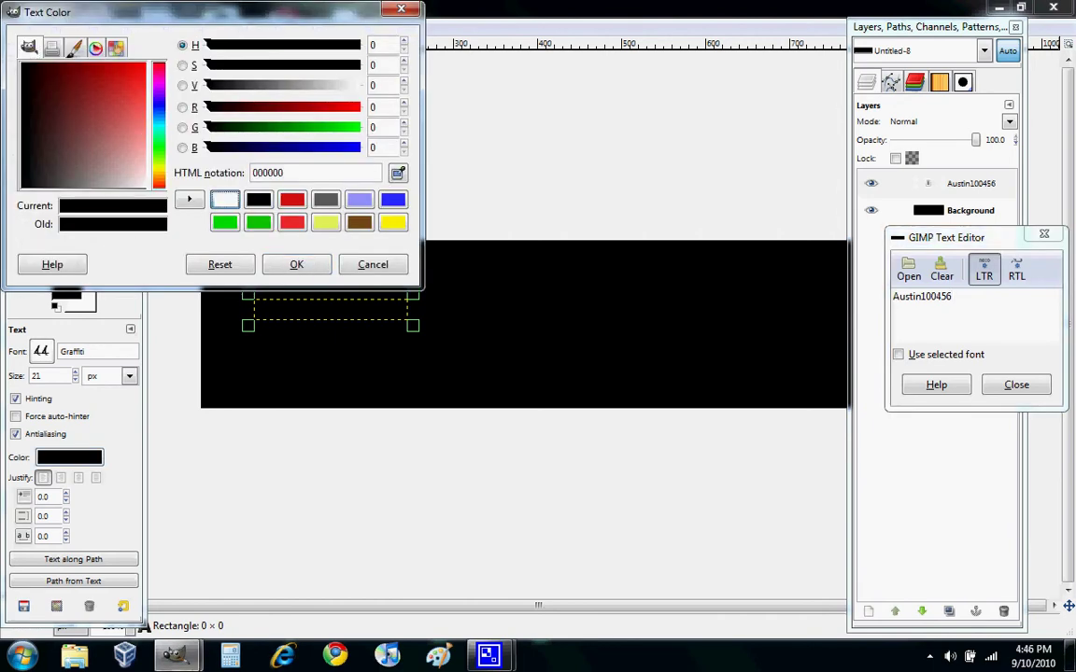
click(225, 200)
click(297, 264)
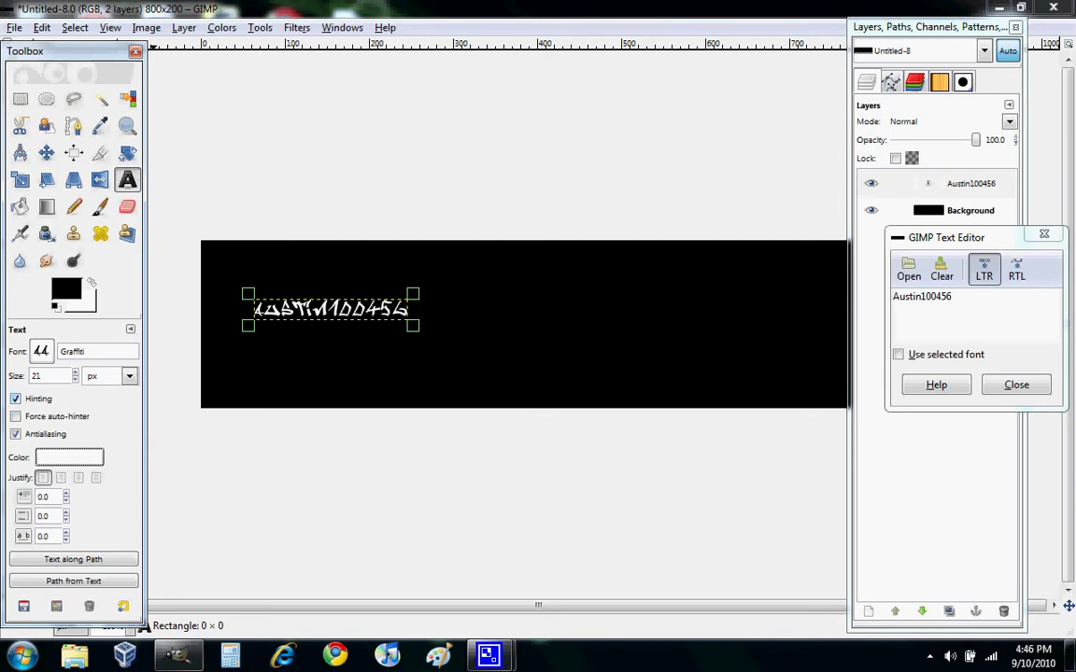
Step: Enlarge the banner text to 37 px and replace its wording with "Kingz"
click(75, 373)
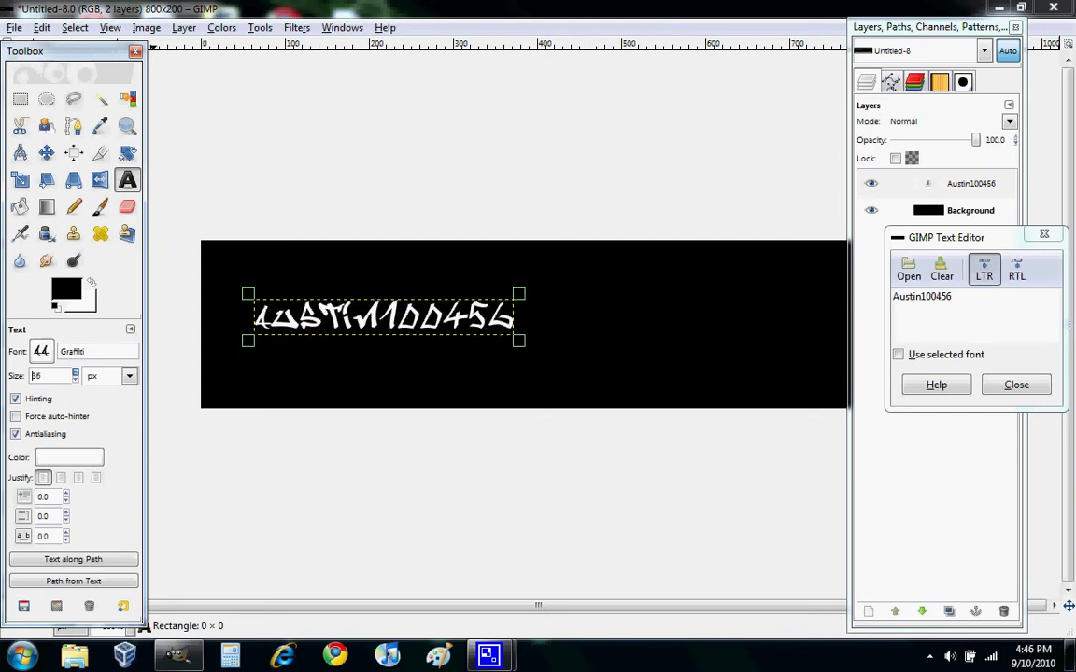
key(Tab)
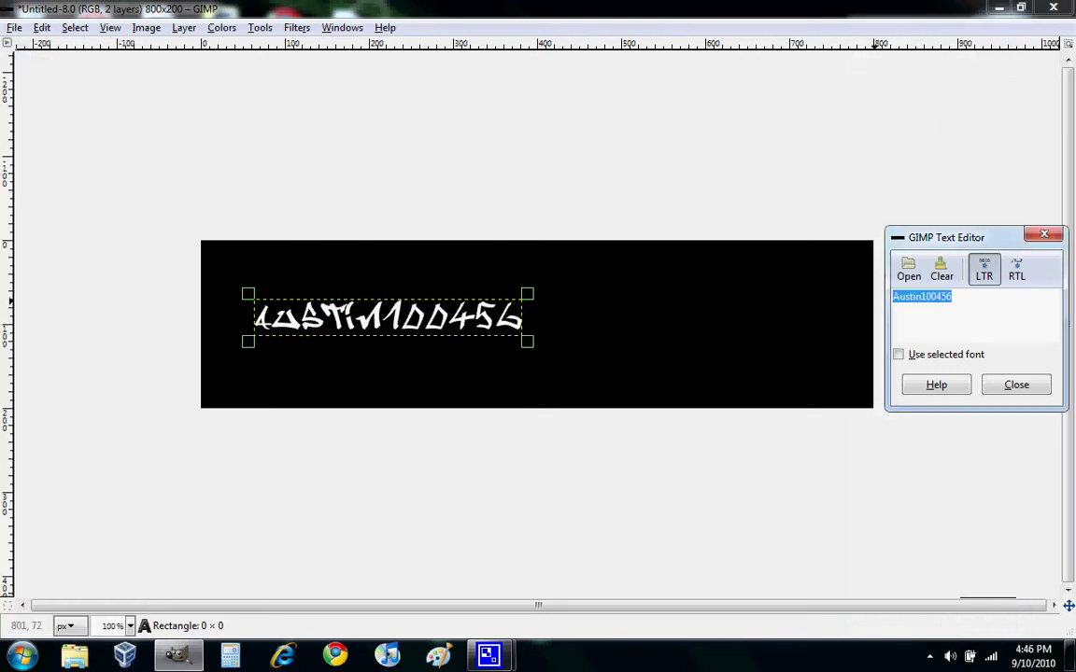
text(Kingz)
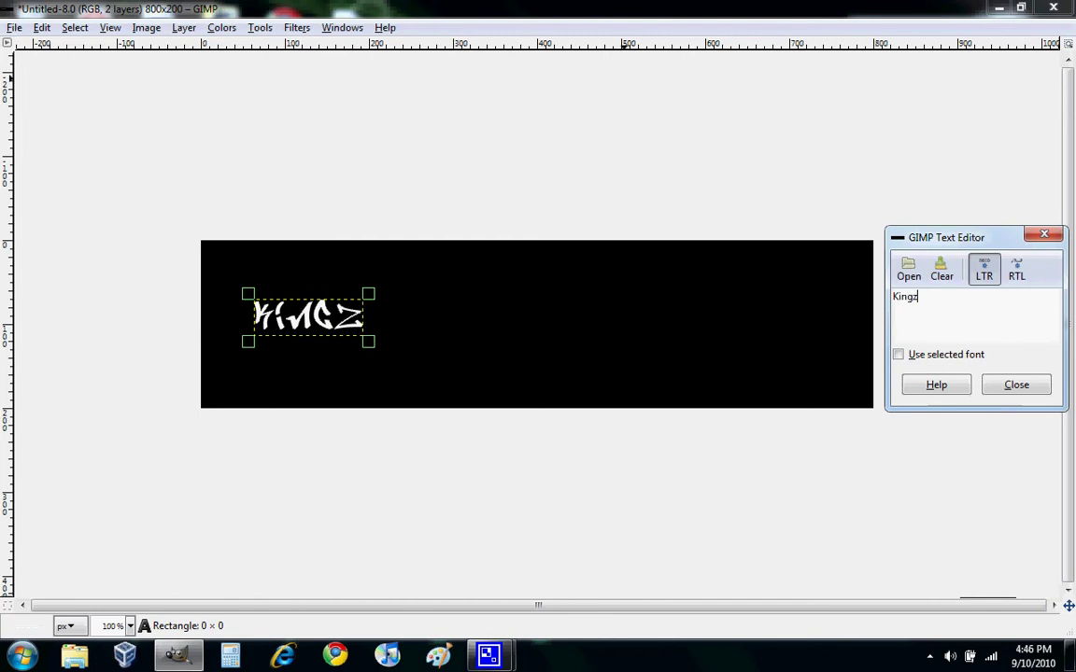
key(Tab)
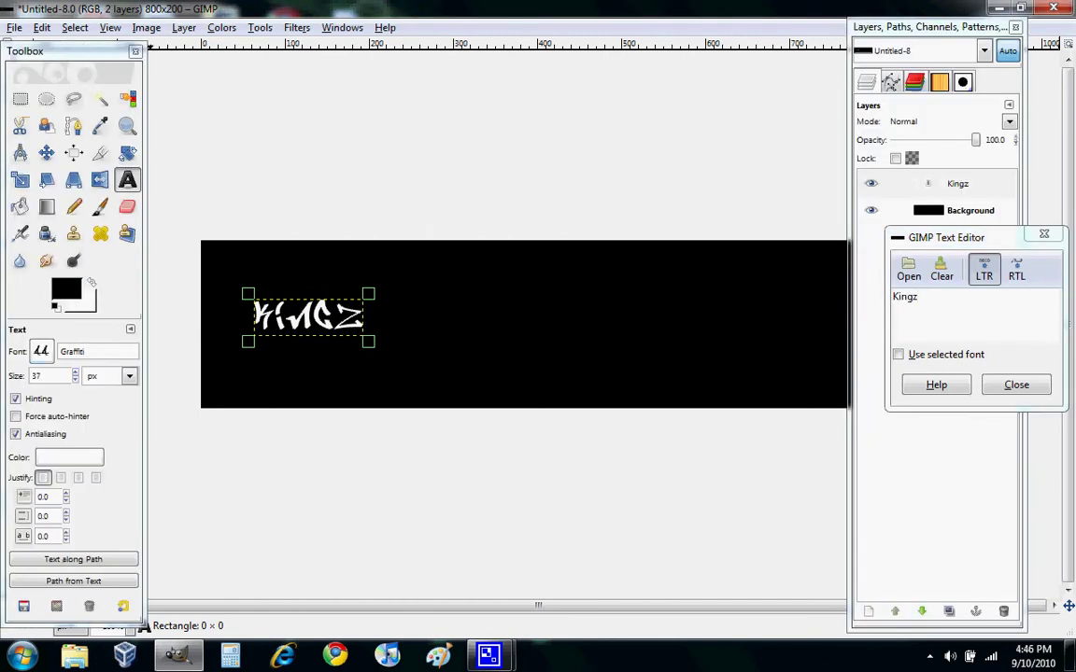
Step: Set the "Kingz" text size to 100 px and move the text slightly up and left on the banner
click(76, 373)
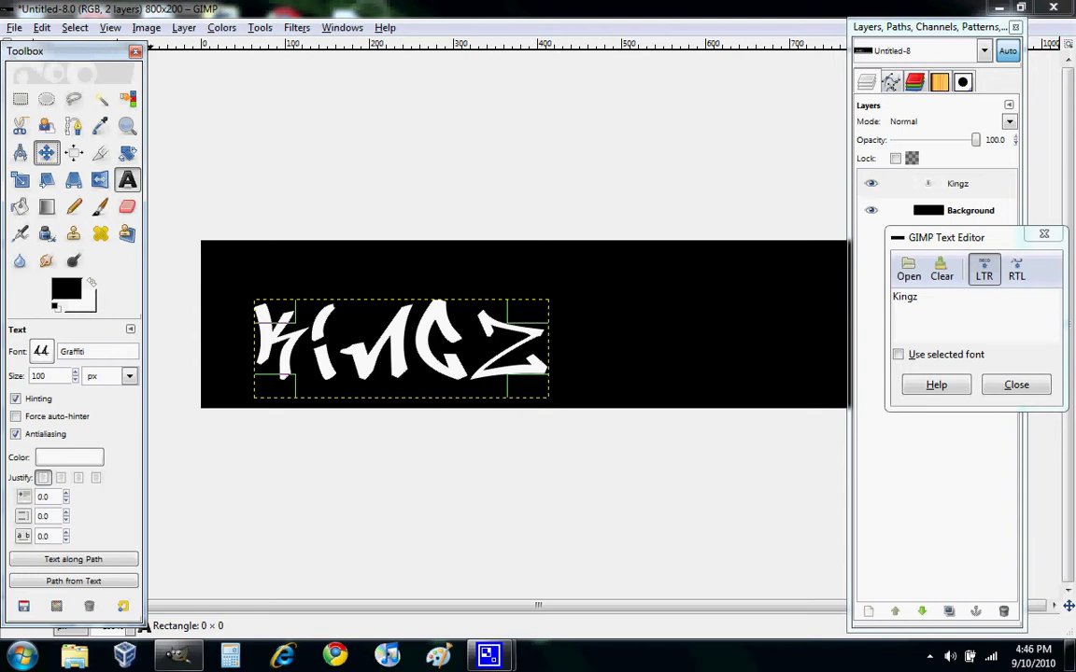
click(47, 153)
drag(369, 353, 351, 340)
Step: Add a text object reading "g" in the Monarchbats font to the right of the "Kingz" lettering
key(t)
click(577, 272)
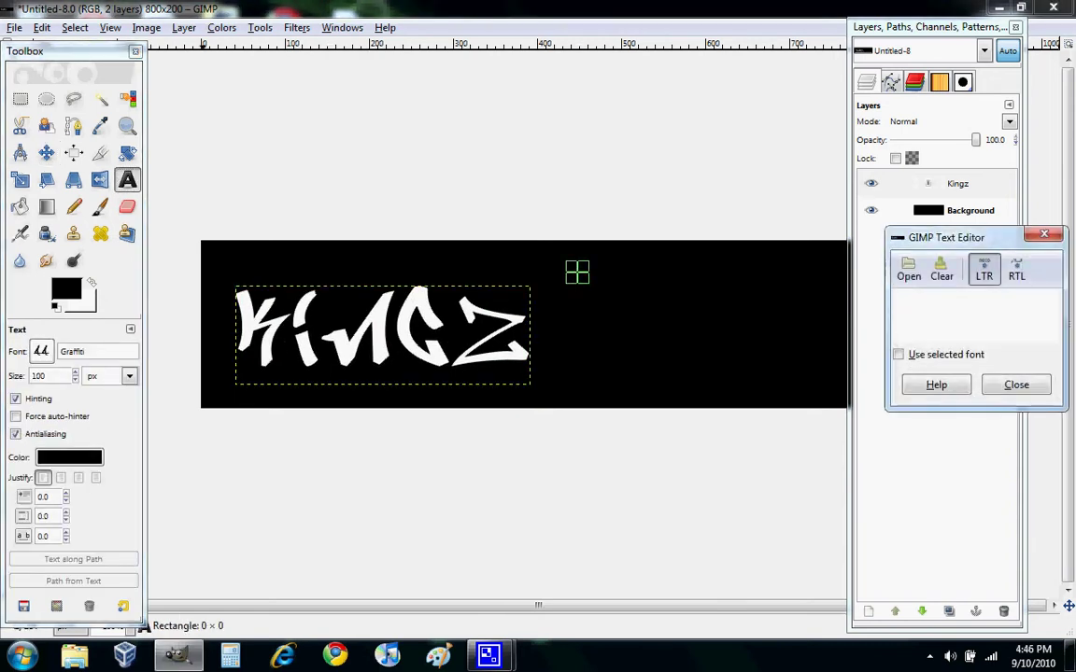
click(89, 352)
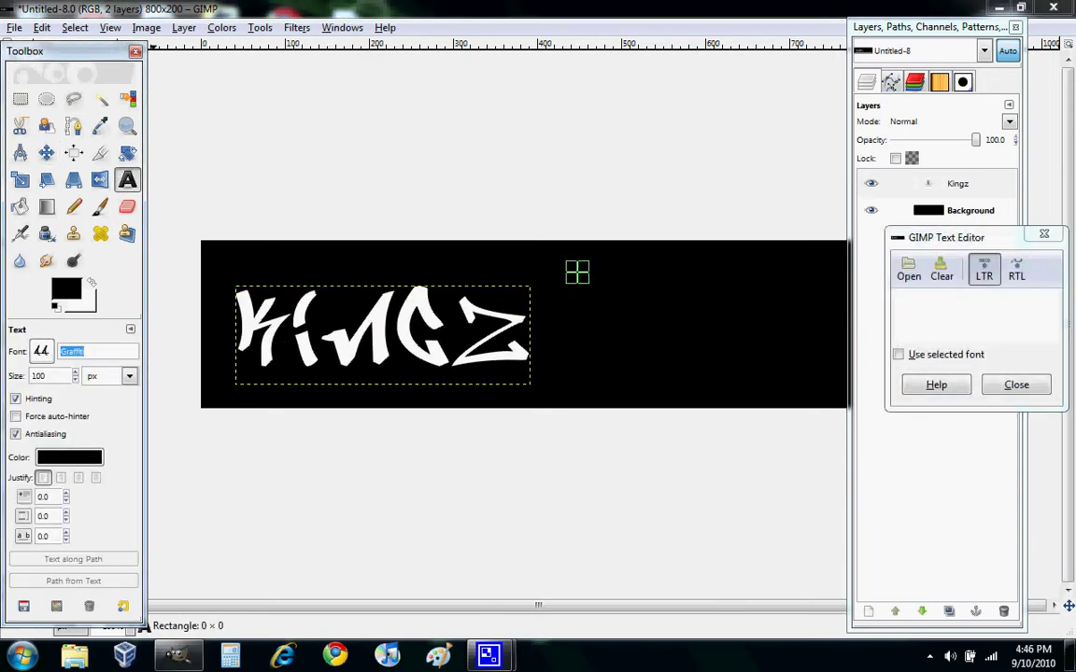
text(mo)
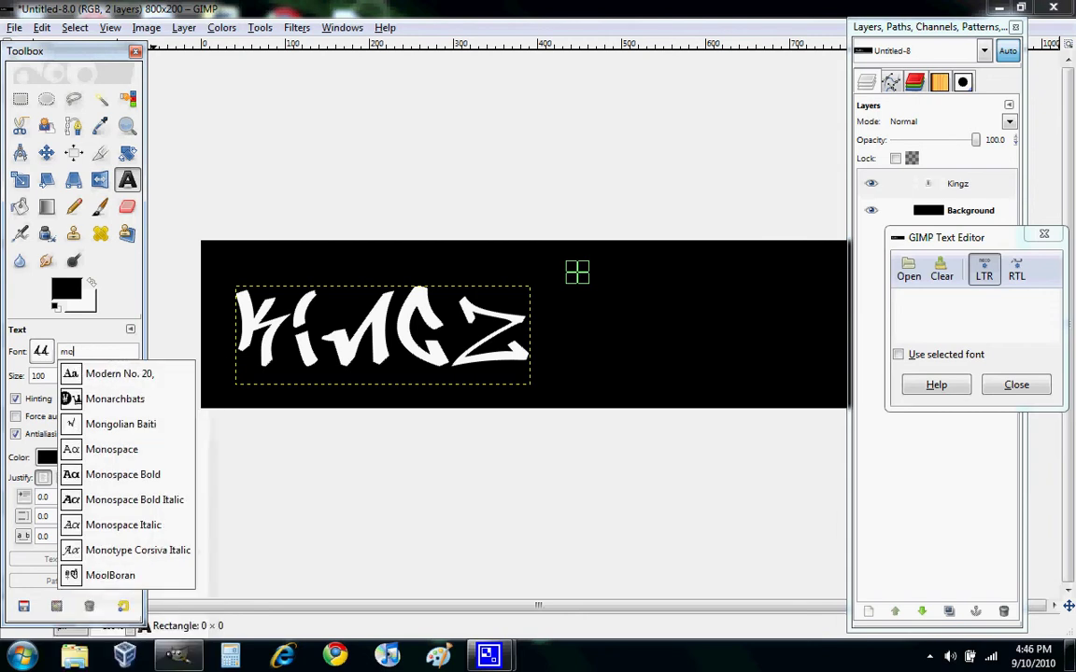
click(115, 399)
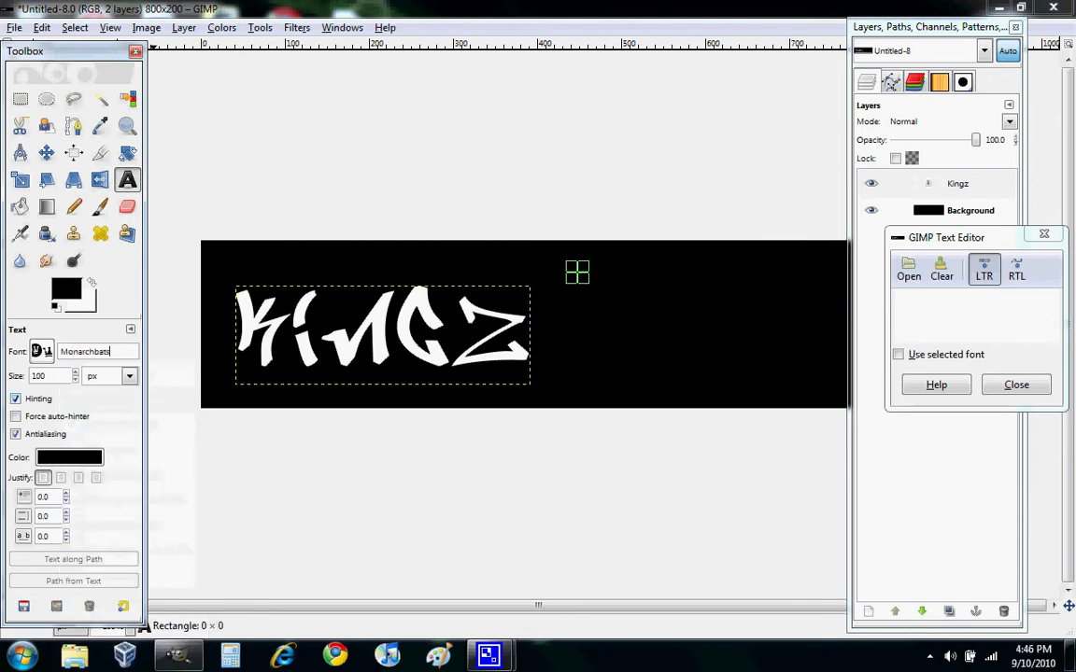
key(Tab)
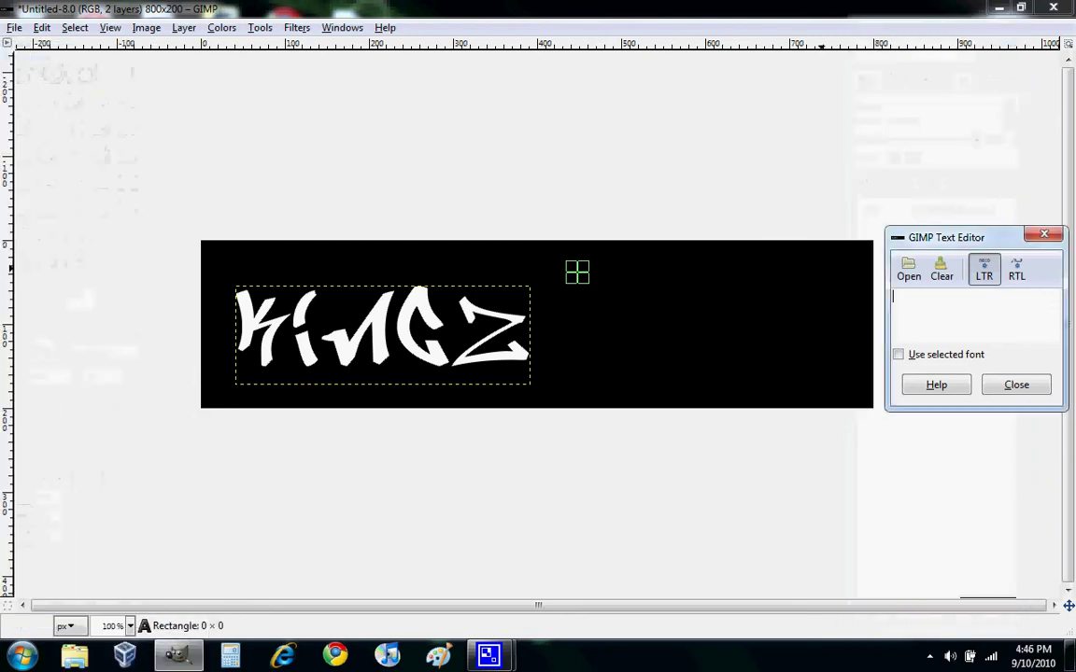
text(g)
key(Tab)
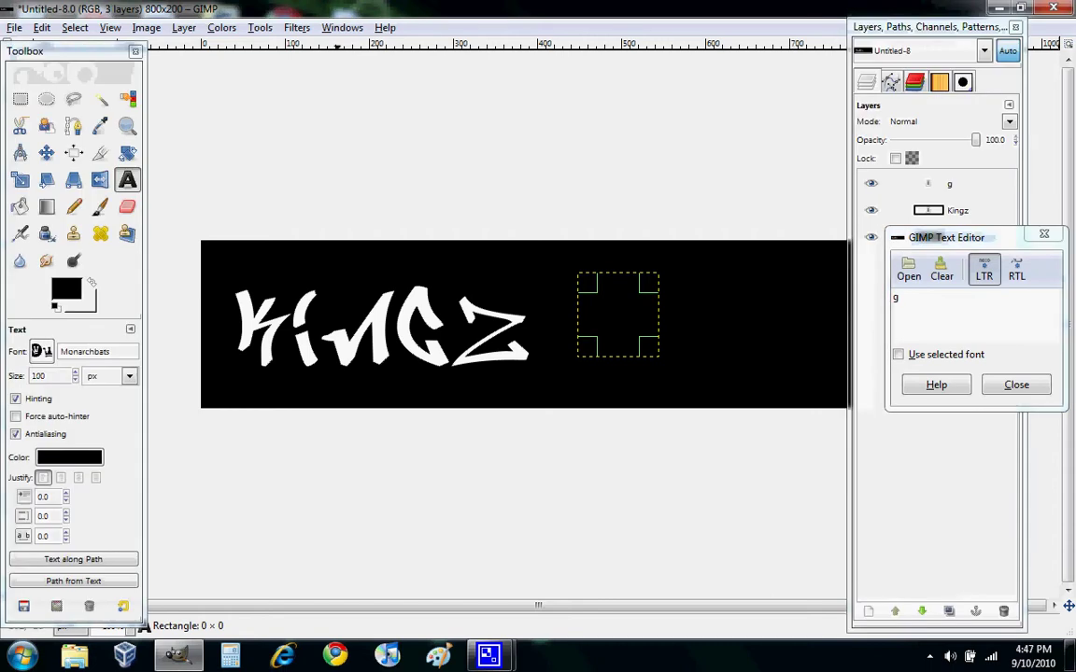
Step: Change the color of the "g" crown text to white (ffffff)
click(70, 458)
click(224, 198)
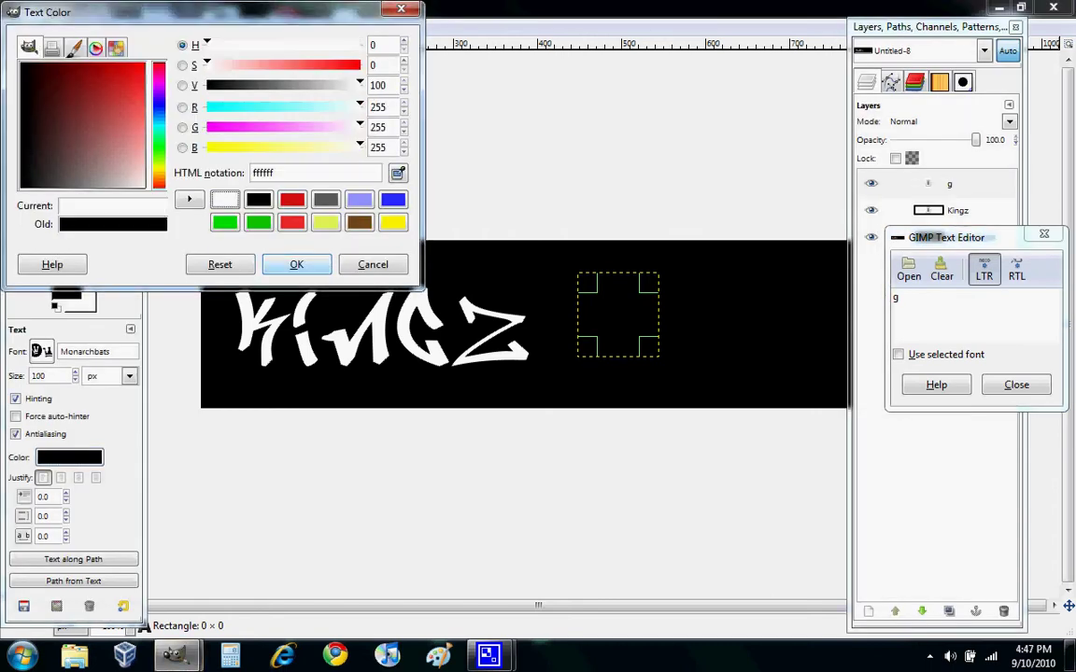
click(295, 263)
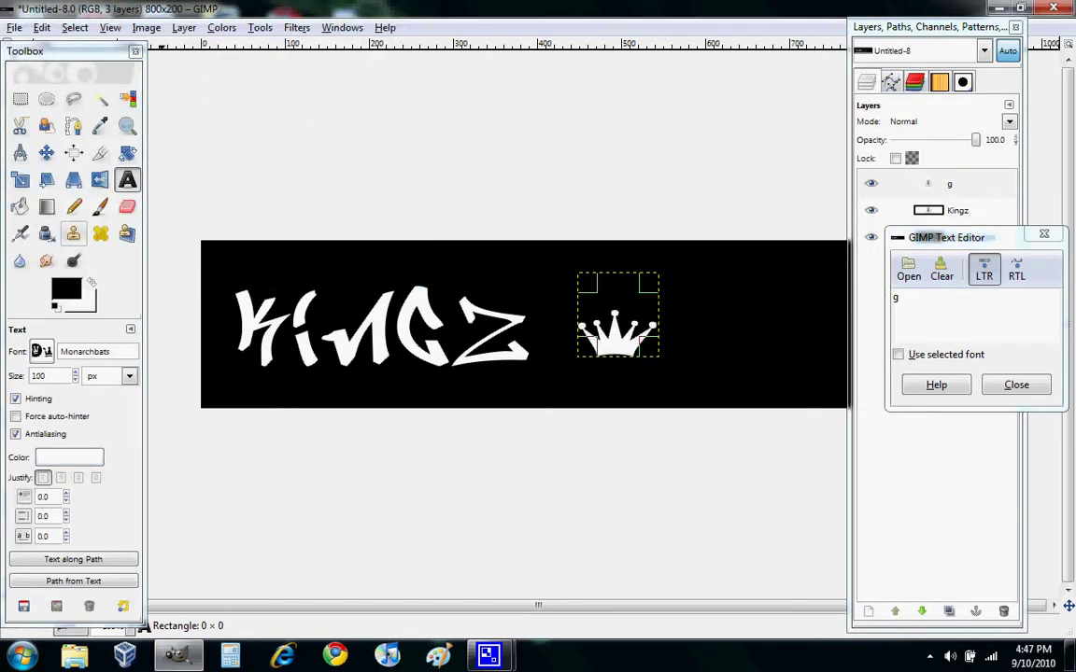
Step: Place the crown on top of the letter z in "Kingz", tilted slightly clockwise
click(46, 153)
drag(618, 331, 500, 278)
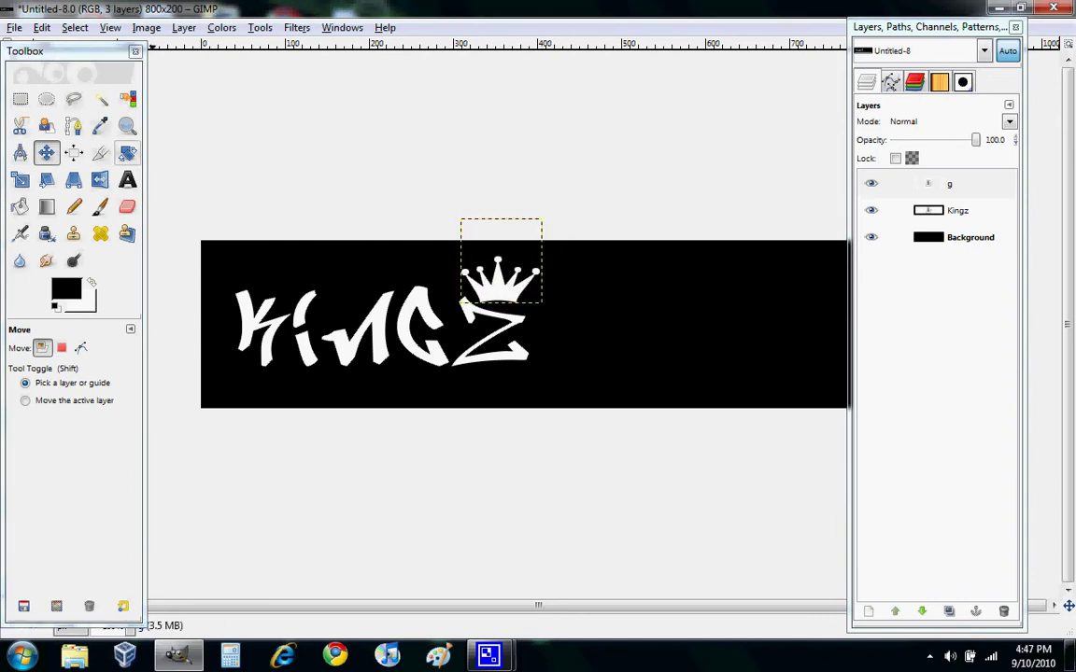
key(shift+r)
click(501, 260)
drag(532, 241, 535, 249)
click(241, 215)
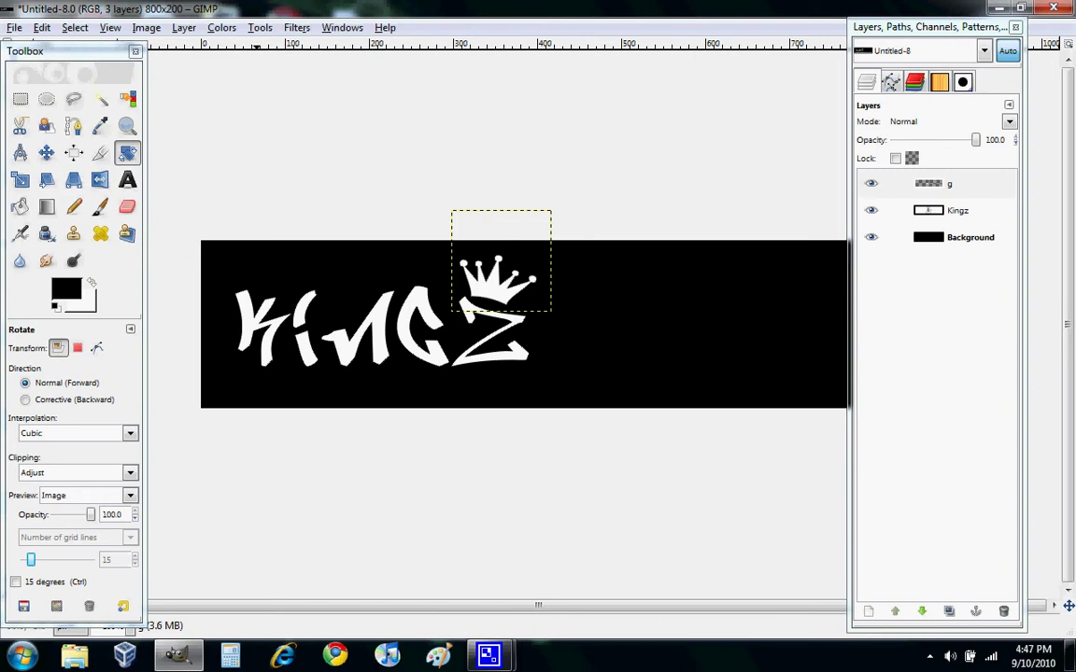
click(46, 153)
drag(499, 259, 505, 274)
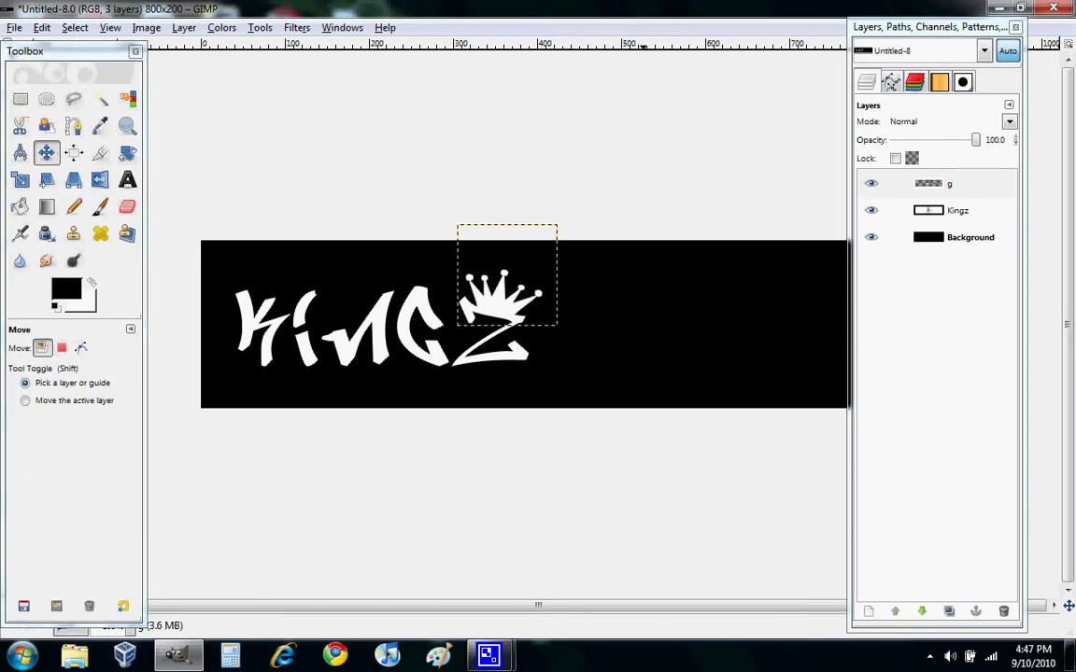
Step: Merge the crown layer down into the "Kingz" layer
click(950, 184)
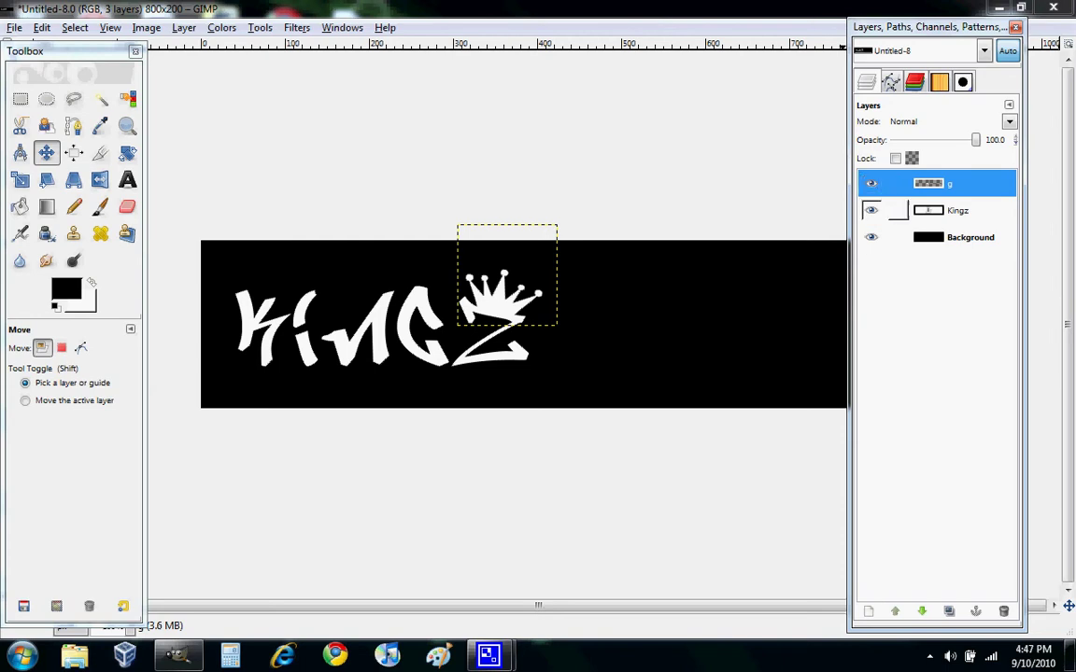
right_click(948, 183)
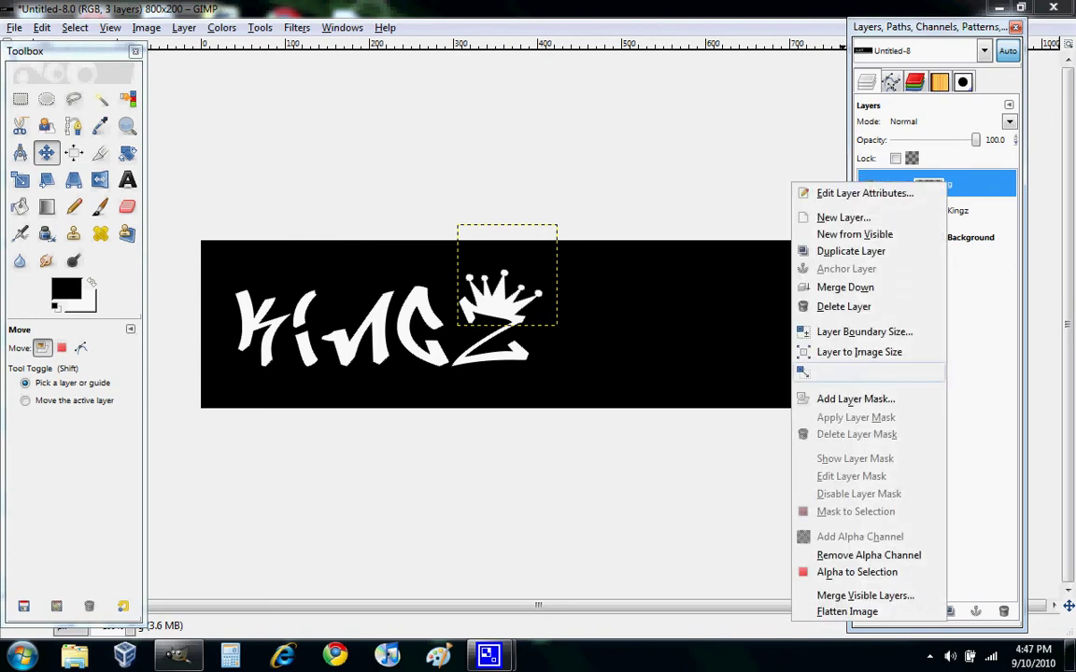
click(845, 287)
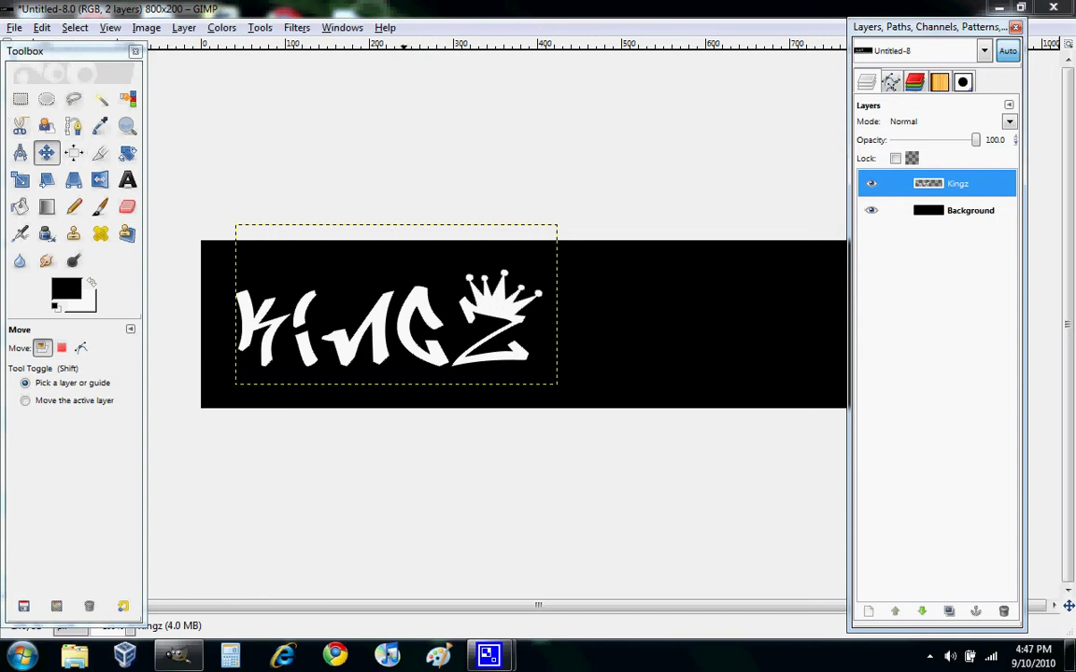
Step: Try repositioning the lettering and crown on the banner, undoing the moves and the layer merge
mouse_move(397, 316)
mouse_down()
mouse_move(387, 324)
mouse_move(419, 301)
mouse_move(391, 316)
mouse_move(411, 306)
mouse_up()
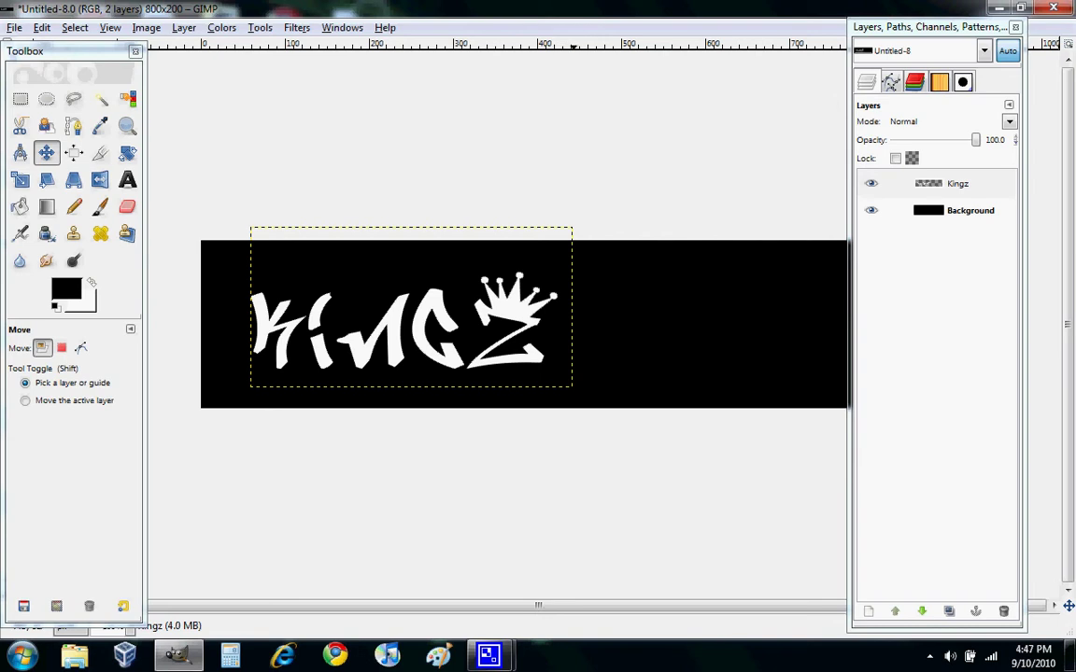
key(ctrl+z)
click(956, 184)
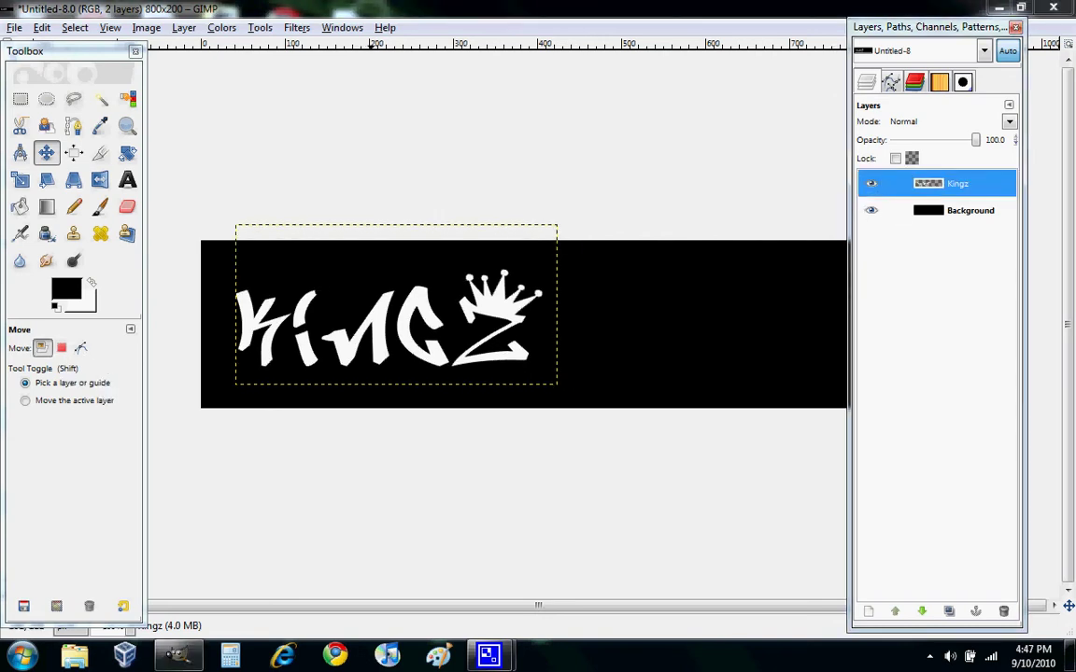
drag(372, 308, 411, 317)
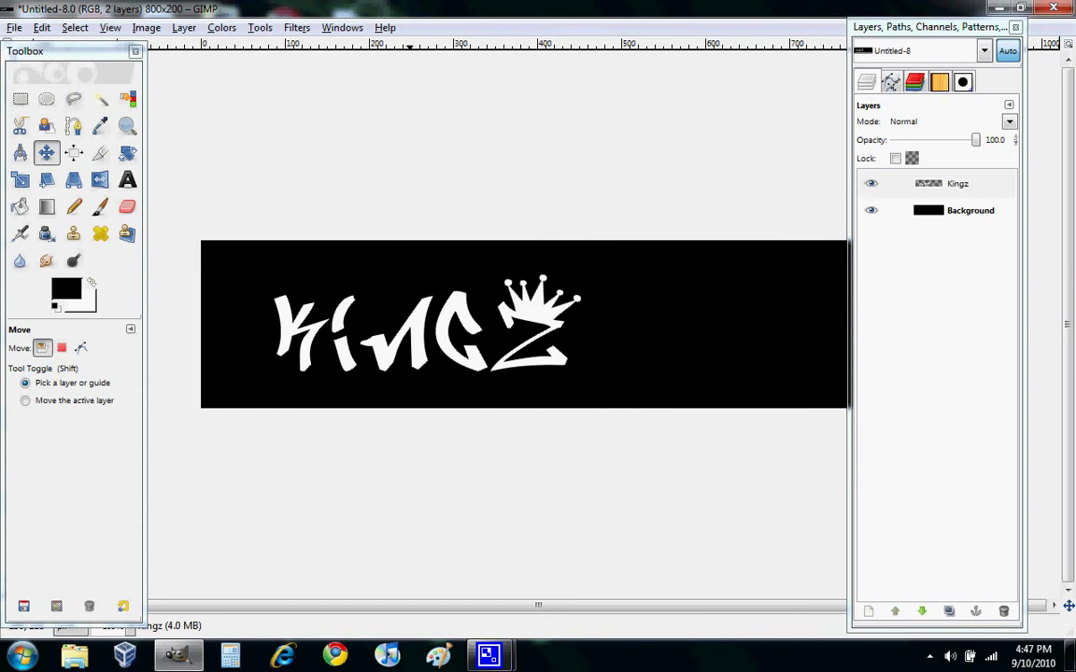
key(ctrl+z)
key(ctrl+z)
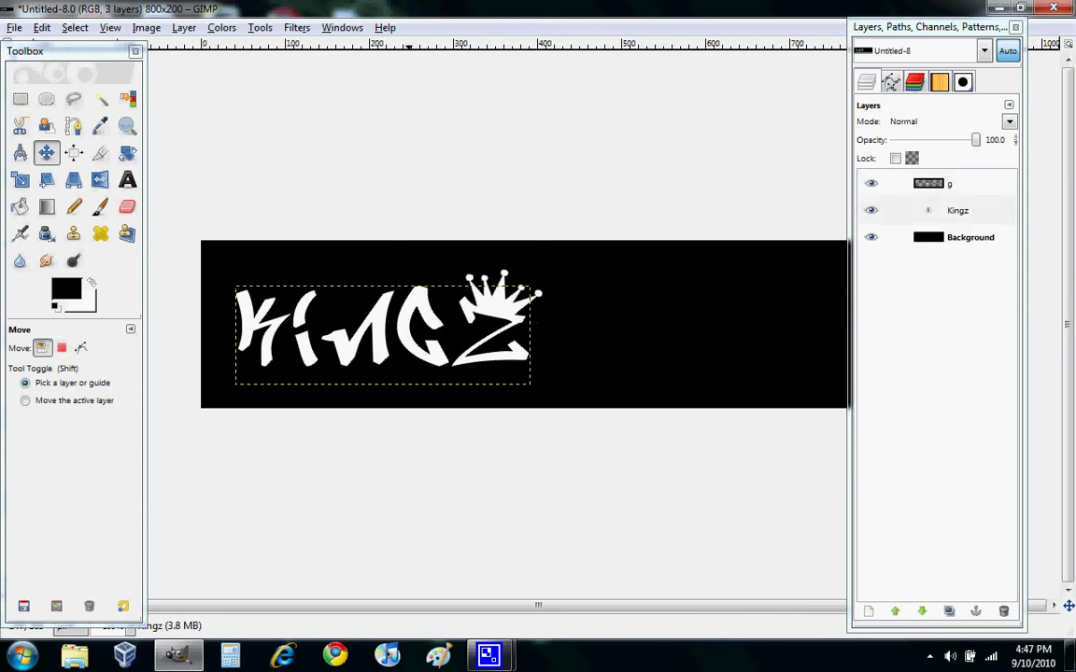
drag(383, 336, 475, 322)
drag(504, 273, 602, 262)
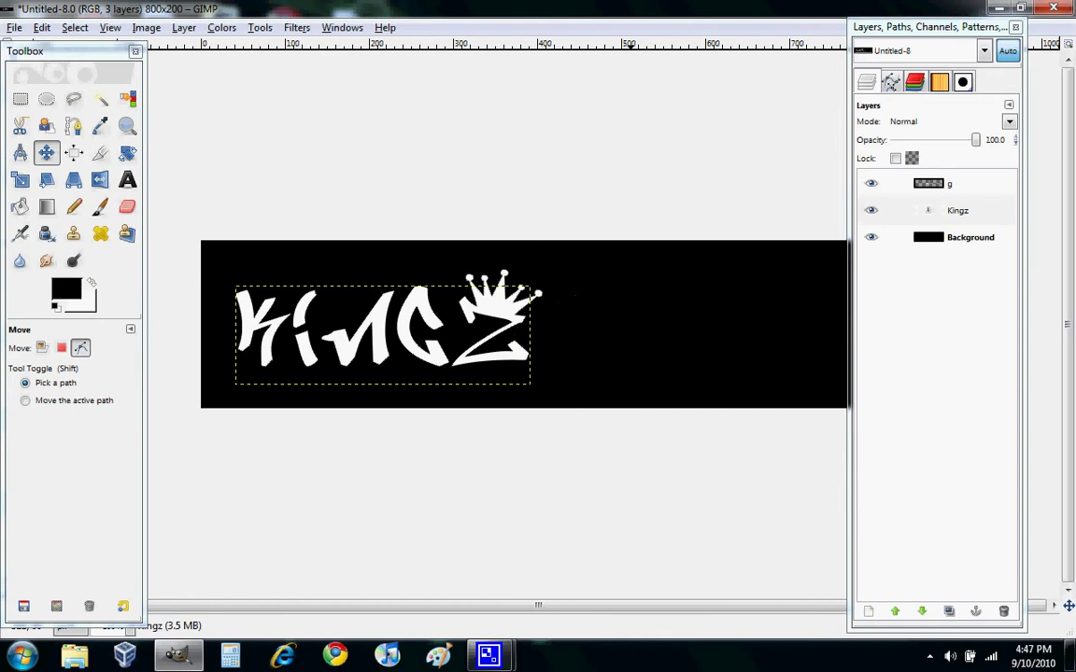
Step: Merge the crown layer "g" into the "Kingz" layer and shift the combined artwork about 29 px to the right
click(936, 184)
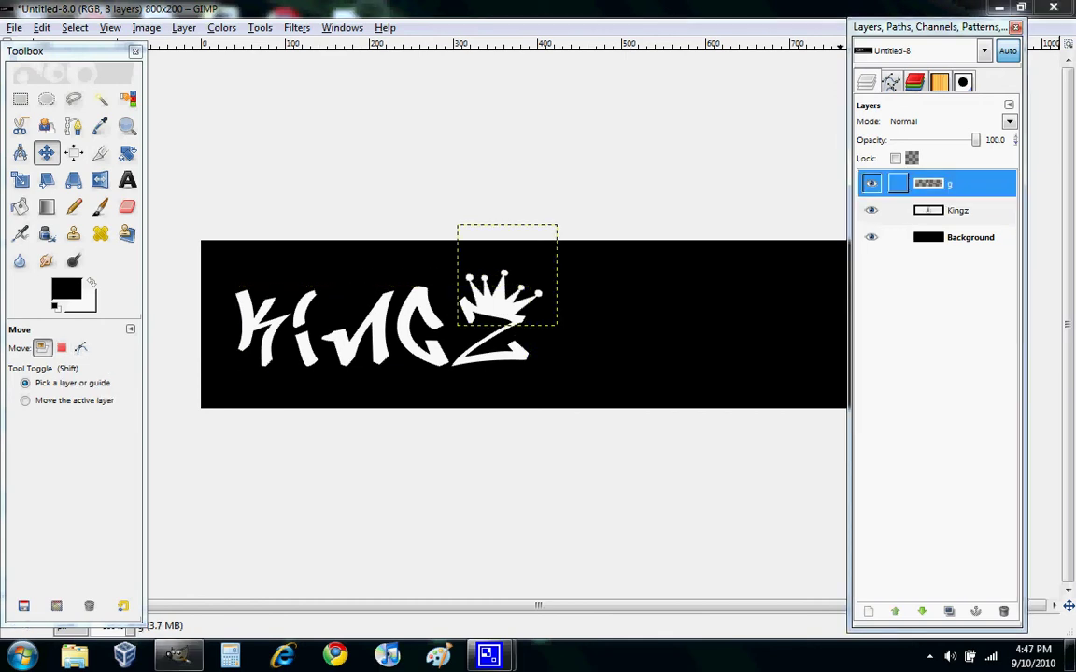
right_click(937, 184)
click(837, 285)
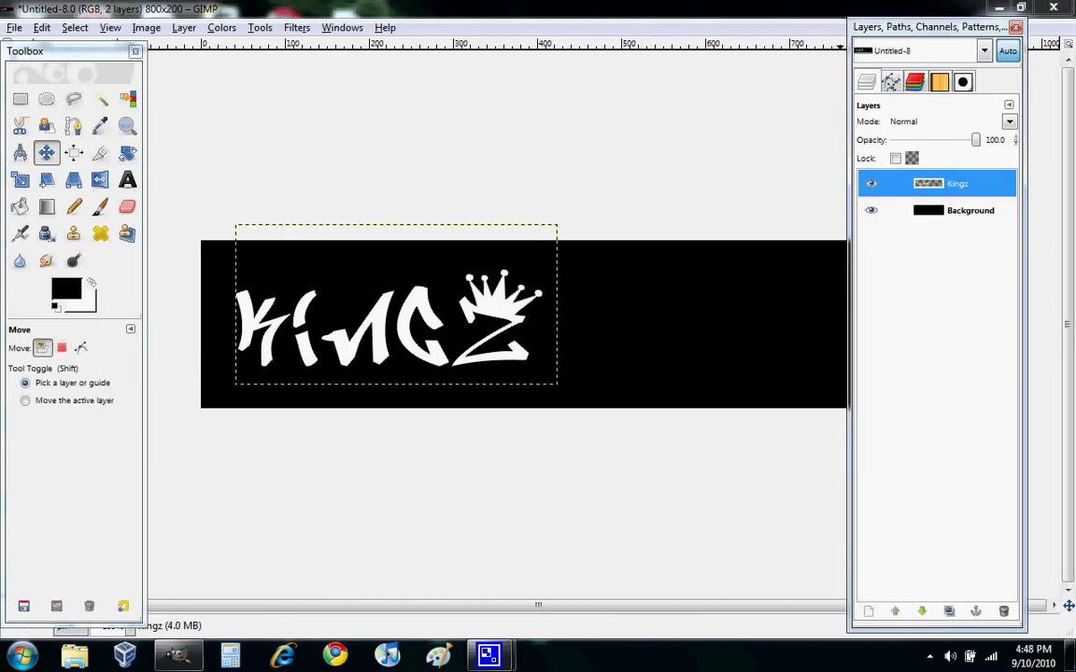
drag(494, 305, 553, 313)
drag(455, 315, 427, 301)
drag(524, 300, 518, 304)
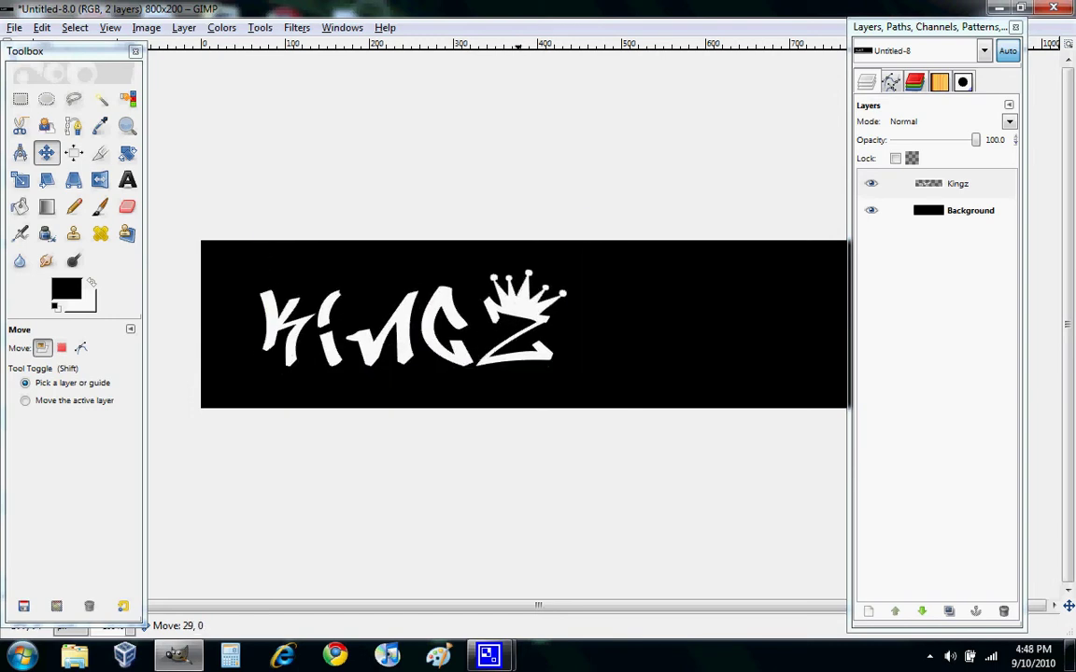
Step: Expand the merged "Kingz" layer to the full image size
click(957, 184)
right_click(938, 185)
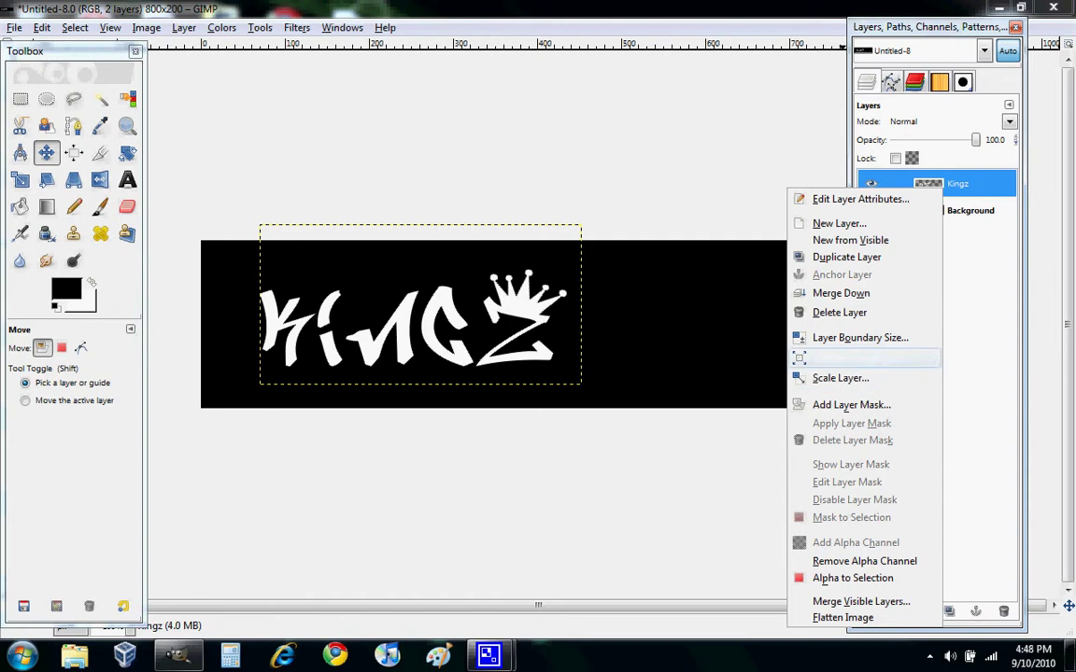
click(864, 358)
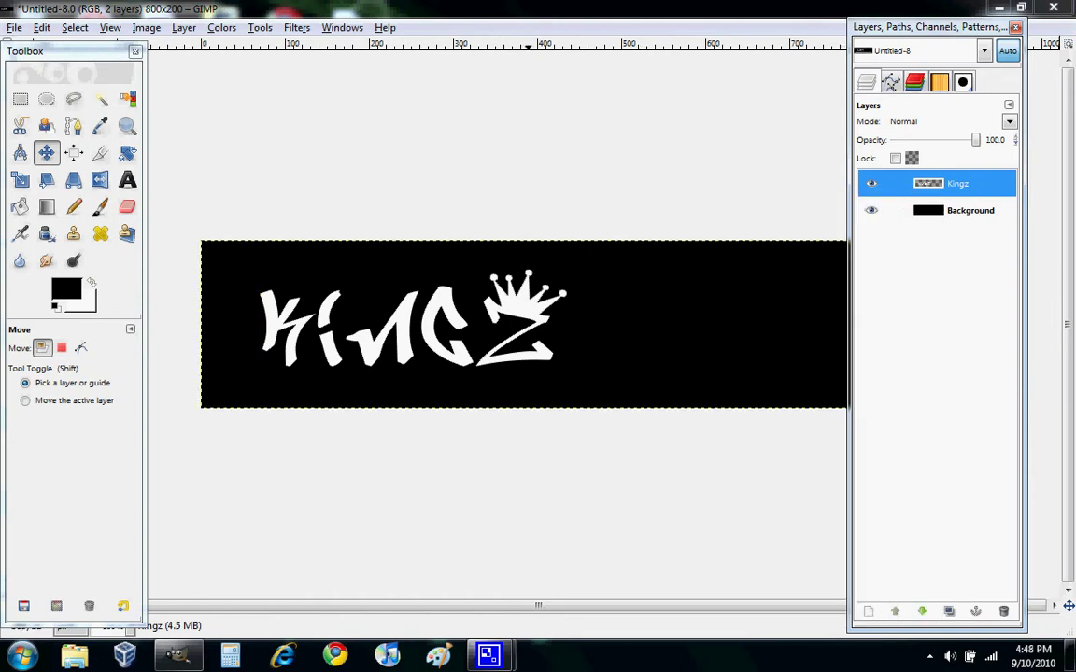
mouse_move(510, 327)
mouse_down()
mouse_move(447, 325)
mouse_move(518, 316)
mouse_up()
Step: Apply the Neon alpha-to-logo effect to the "Kingz" layer with a 30-pixel effect size, black background and green glow
click(956, 184)
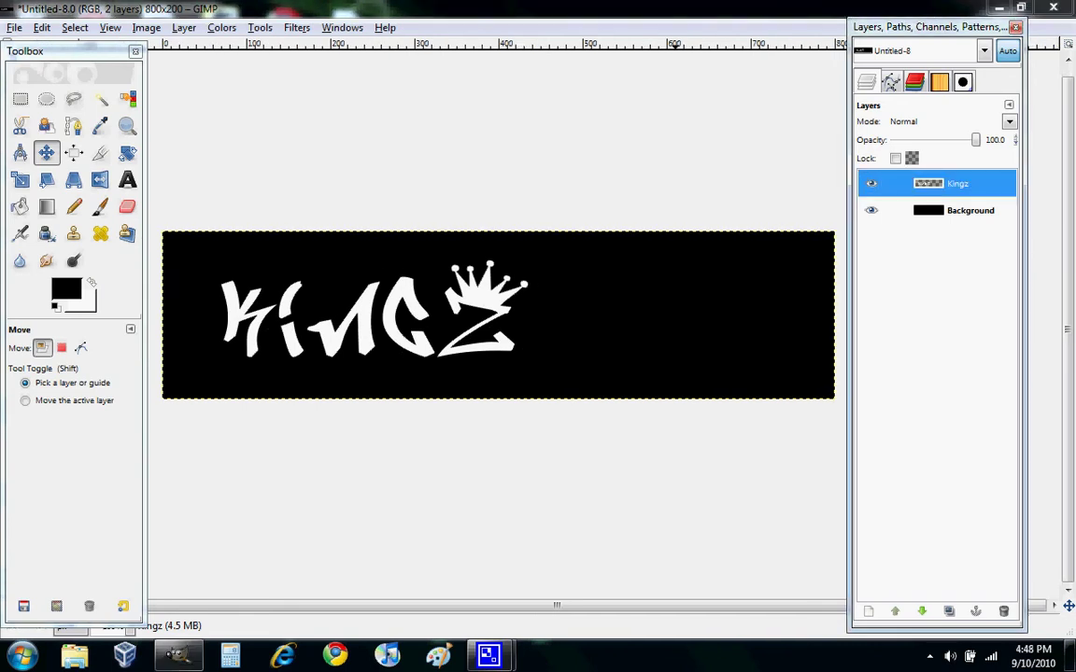
click(296, 28)
mouse_move(337, 355)
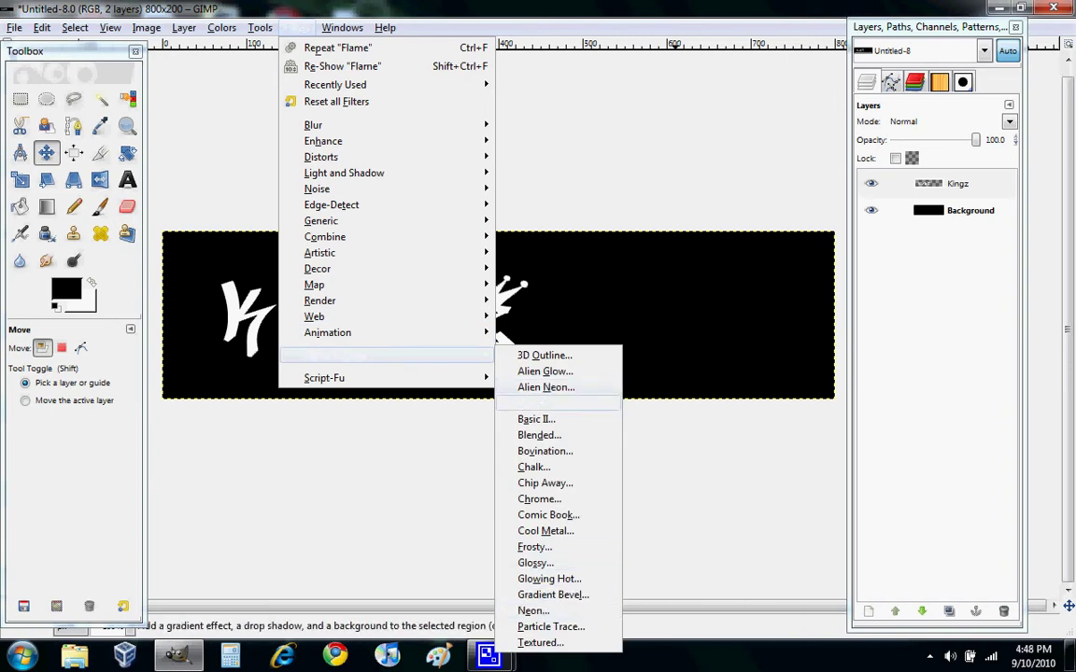
click(533, 610)
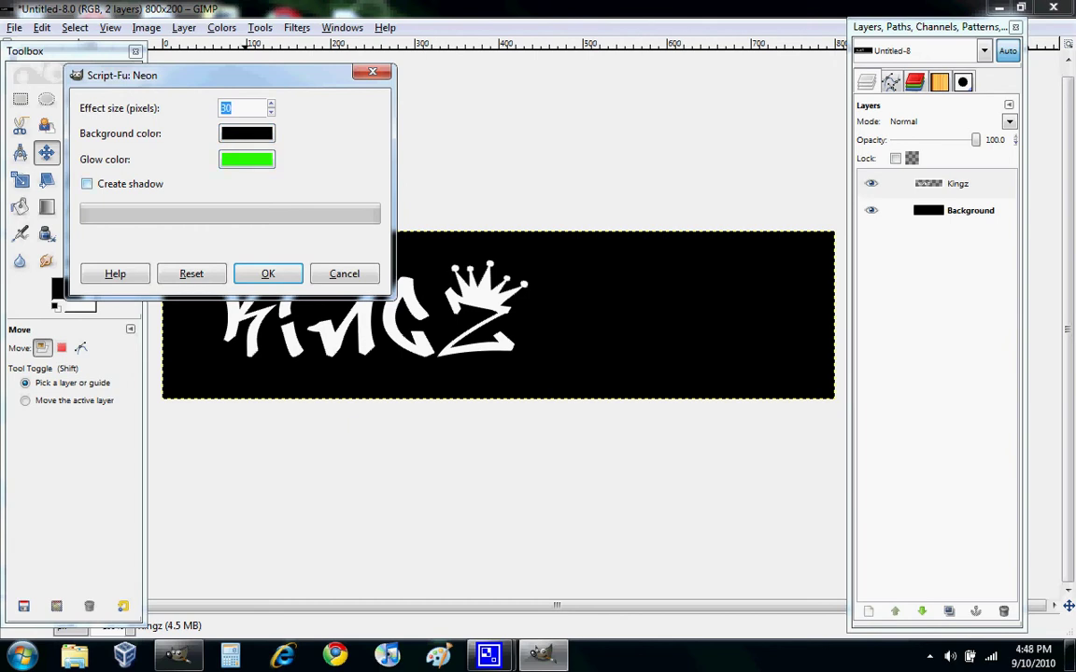
click(268, 273)
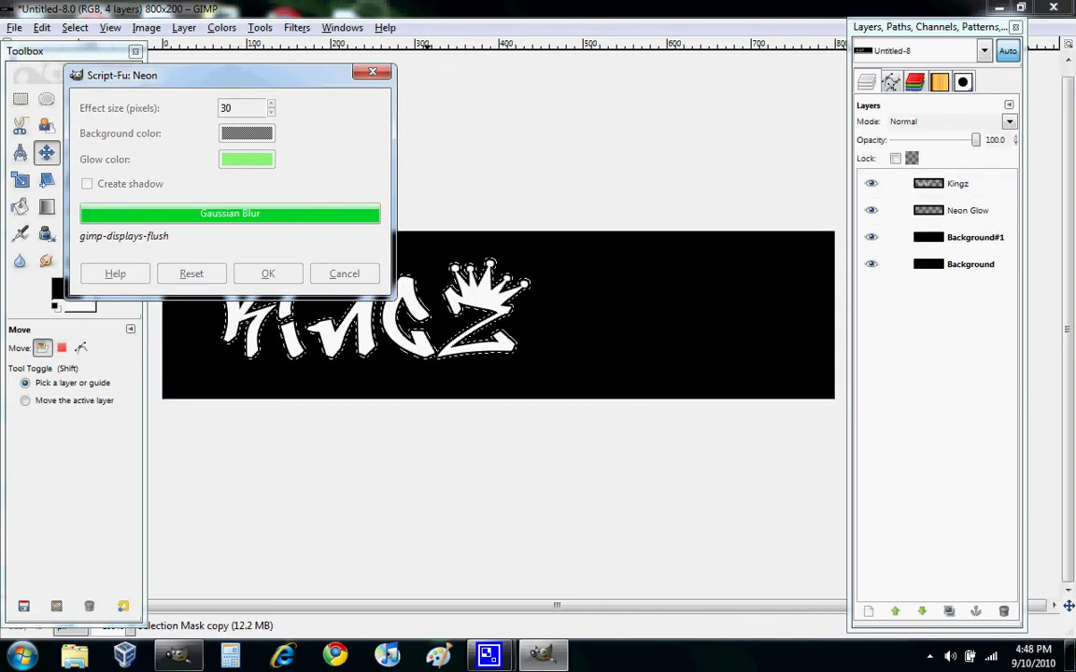
key(Tab)
key(Tab)
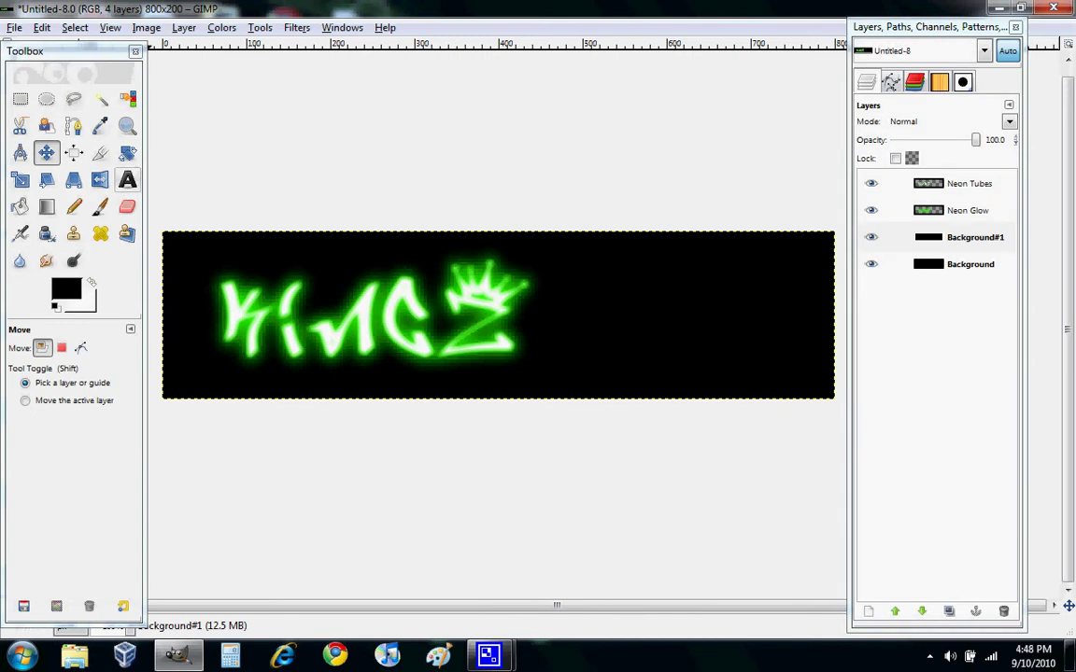
Step: Set the Text tool's font to Luna Bar
click(128, 179)
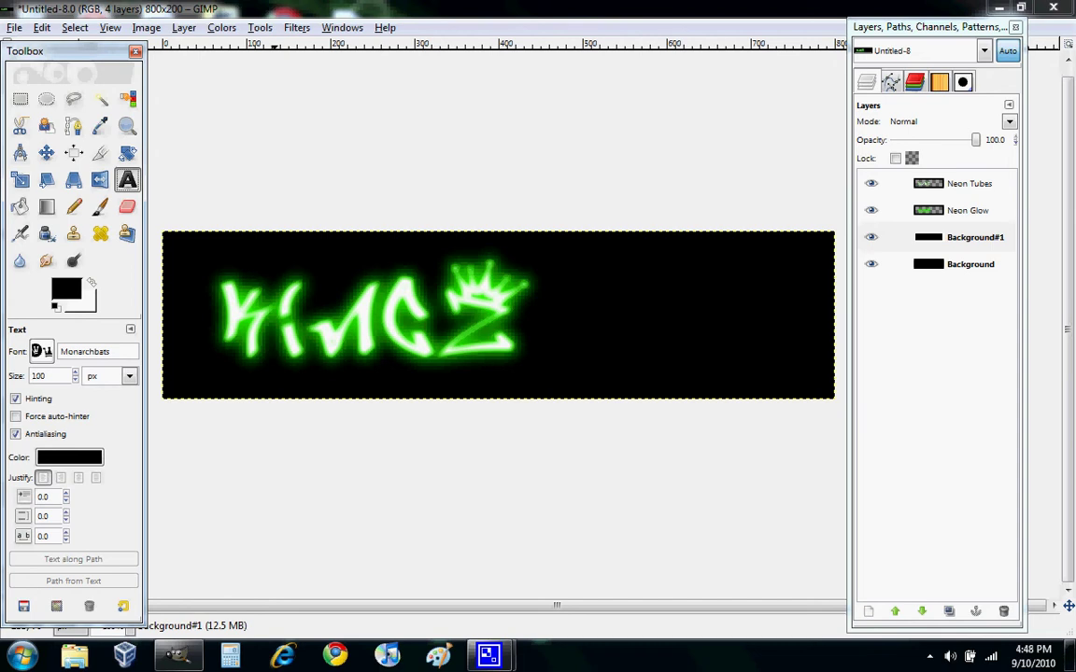
double_click(85, 352)
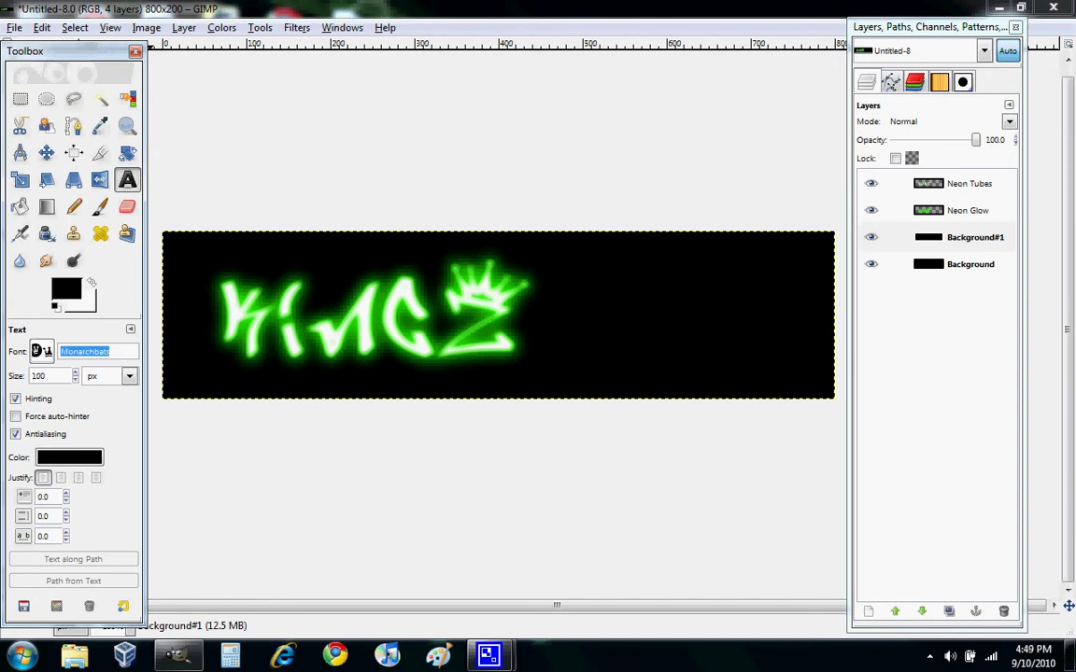
text(lu)
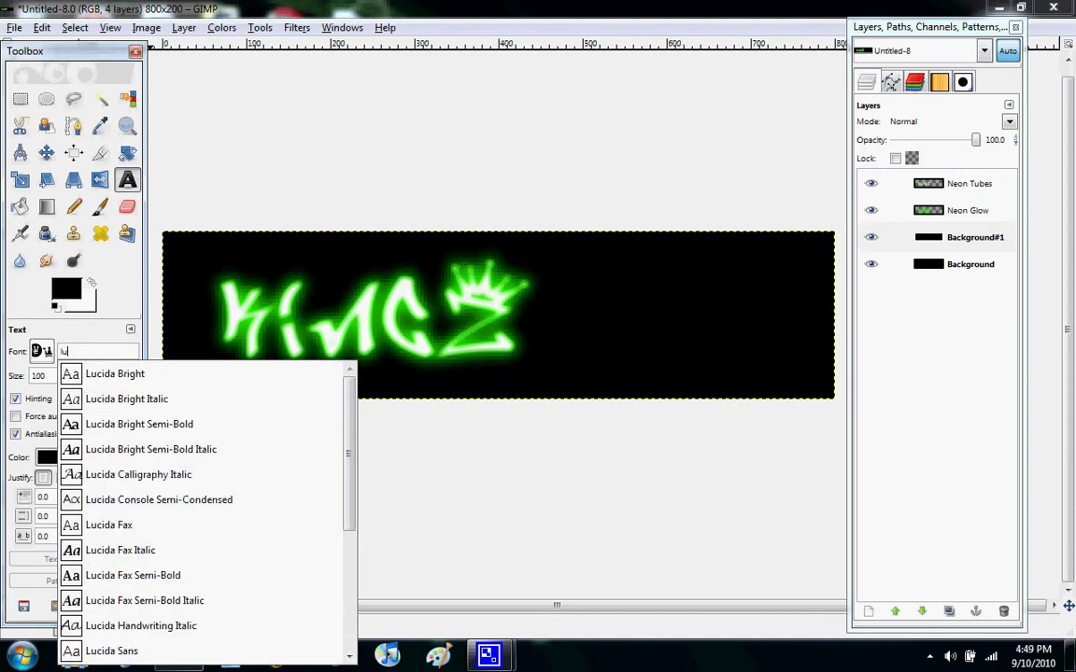
scroll(201, 512, down, 2)
scroll(201, 511, up, 2)
key(Escape)
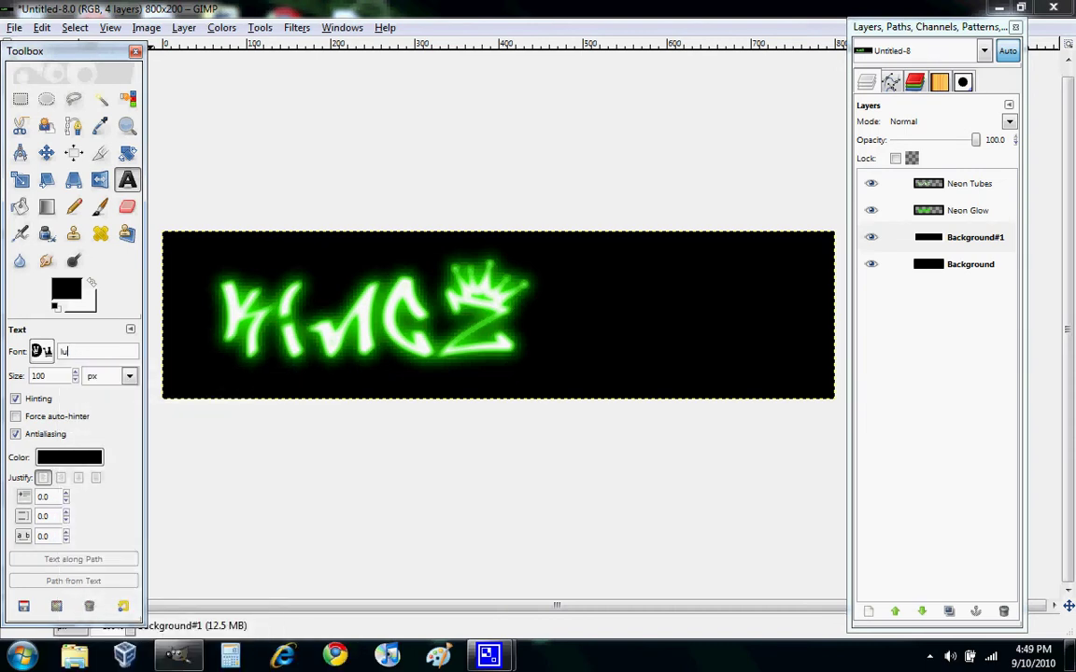
drag(349, 453, 349, 572)
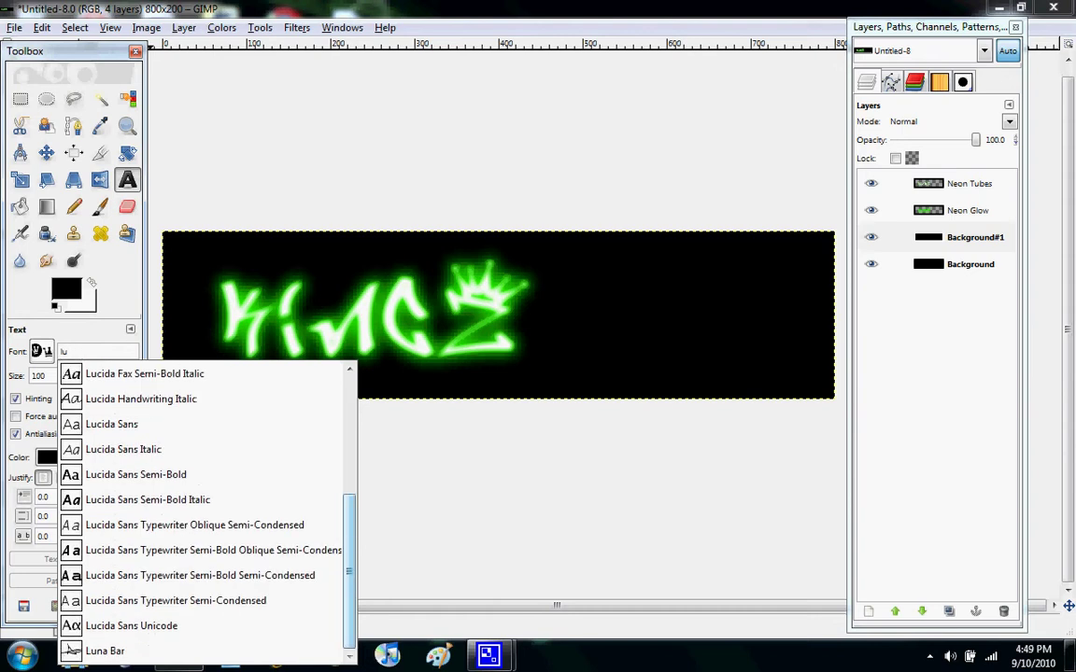
click(104, 651)
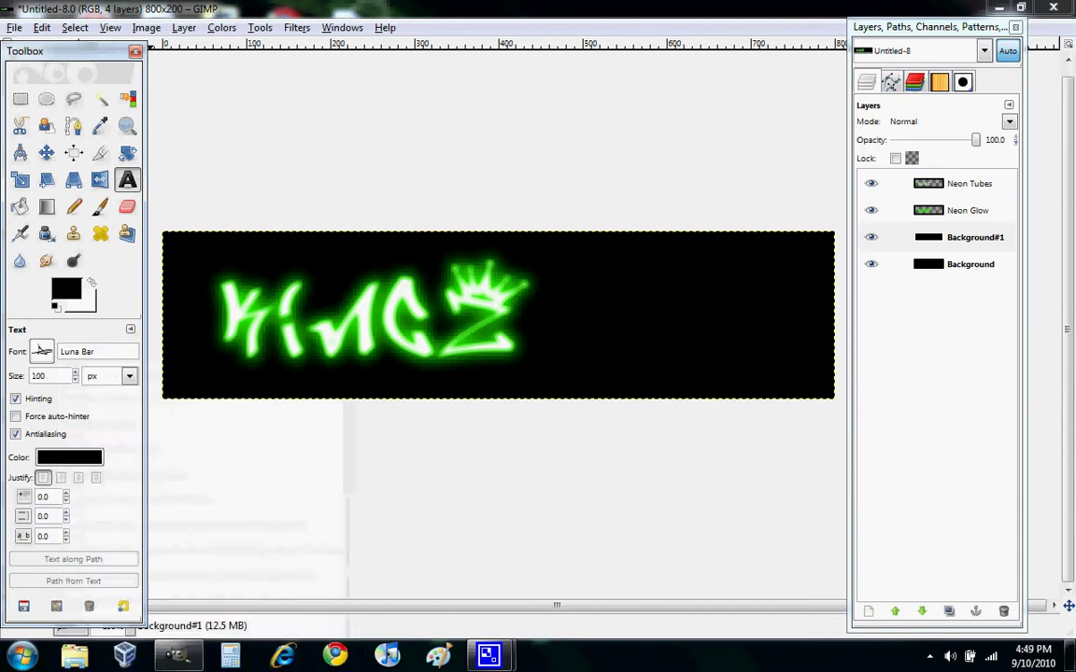
Step: Add the text "Have it you way" in Luna Bar and position its text box over the banner
click(367, 373)
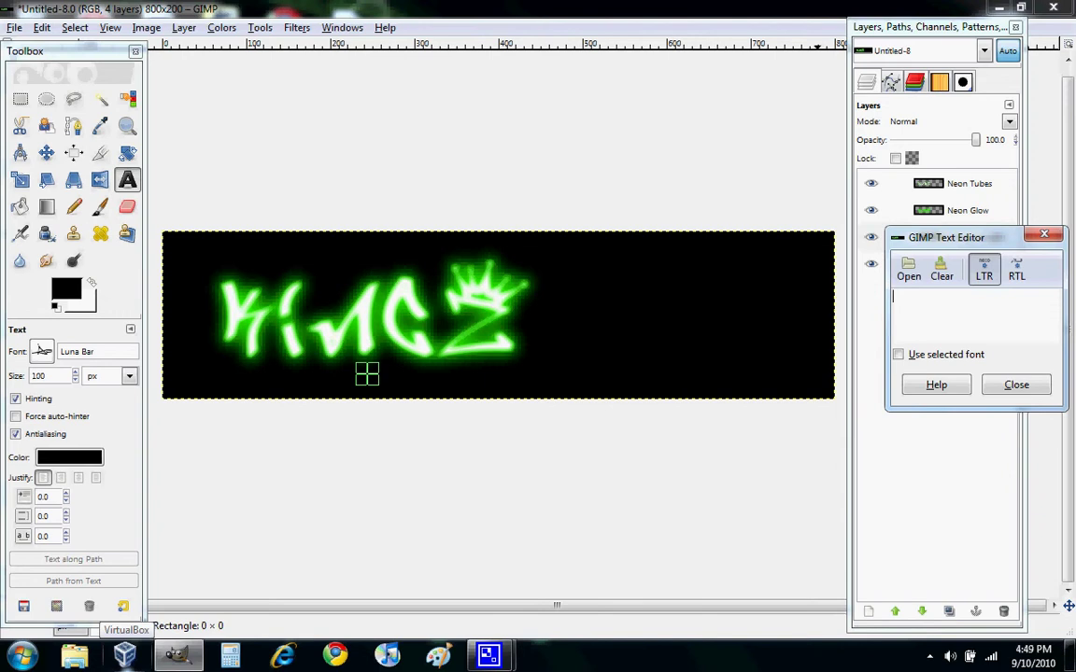
text(Have)
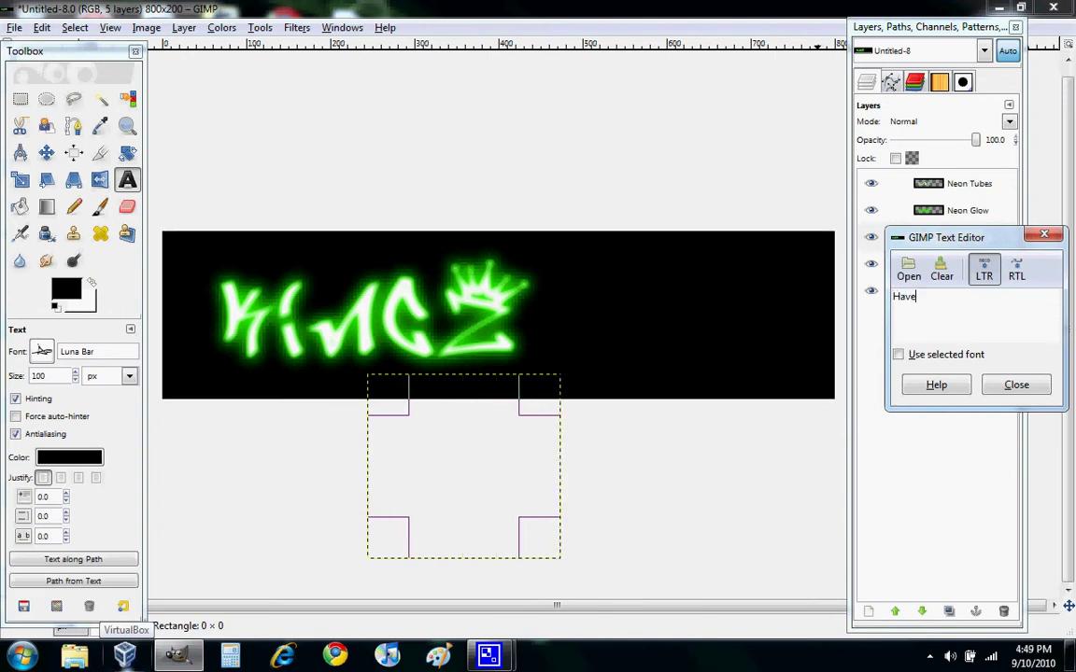
text( it you way)
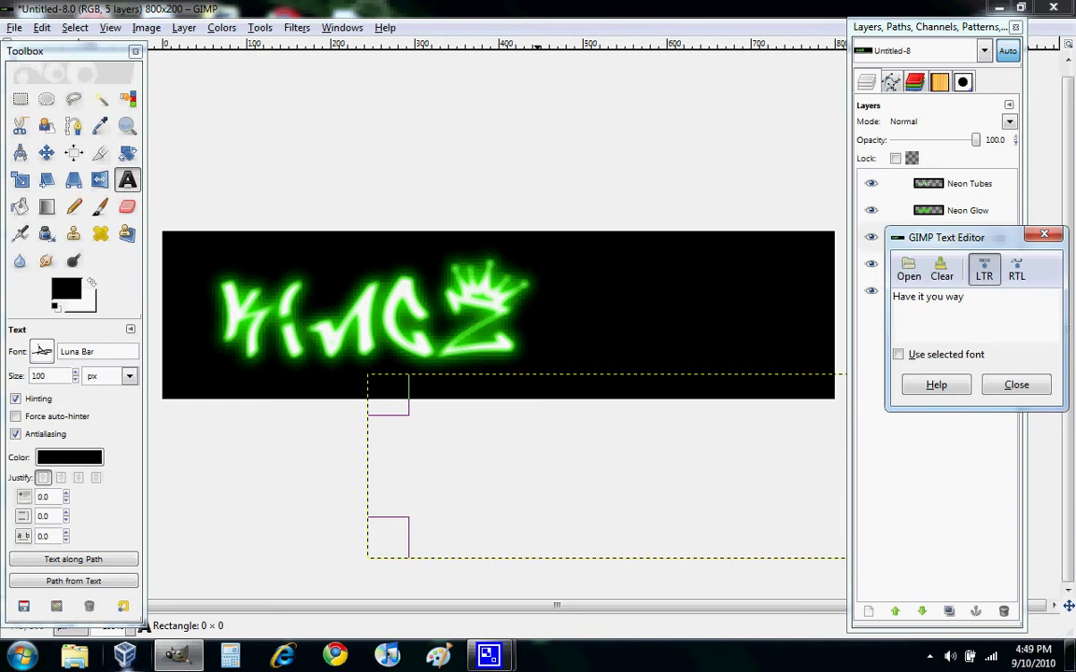
drag(539, 467, 360, 319)
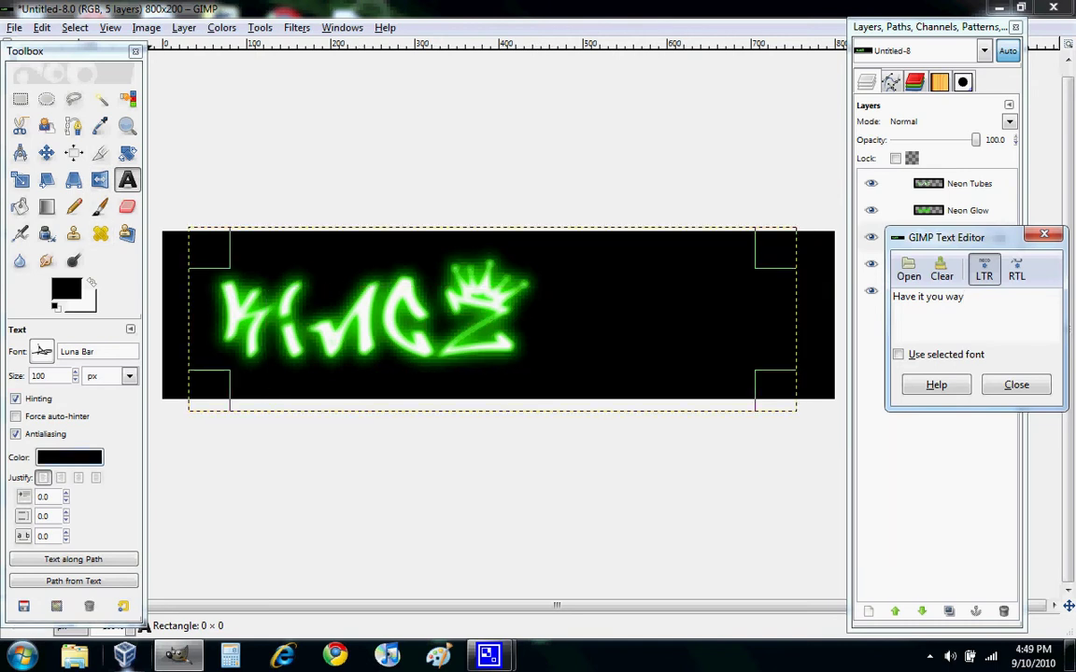
Step: Format the "Have it you way" text white at 24 px and move it just below and to the right of the z
click(70, 457)
click(225, 199)
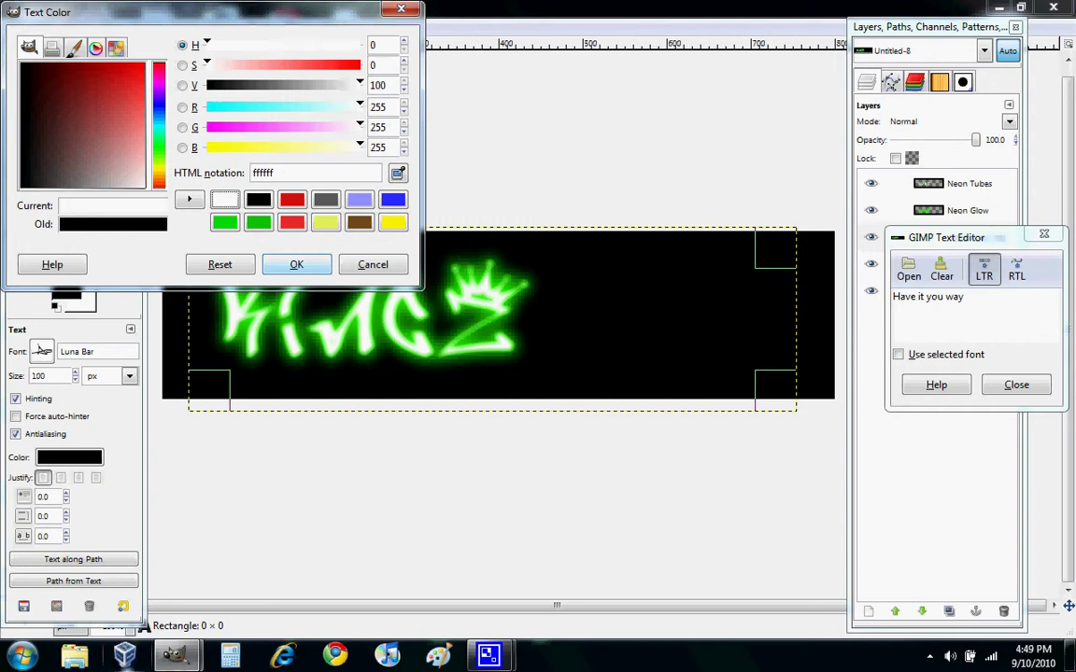
click(296, 264)
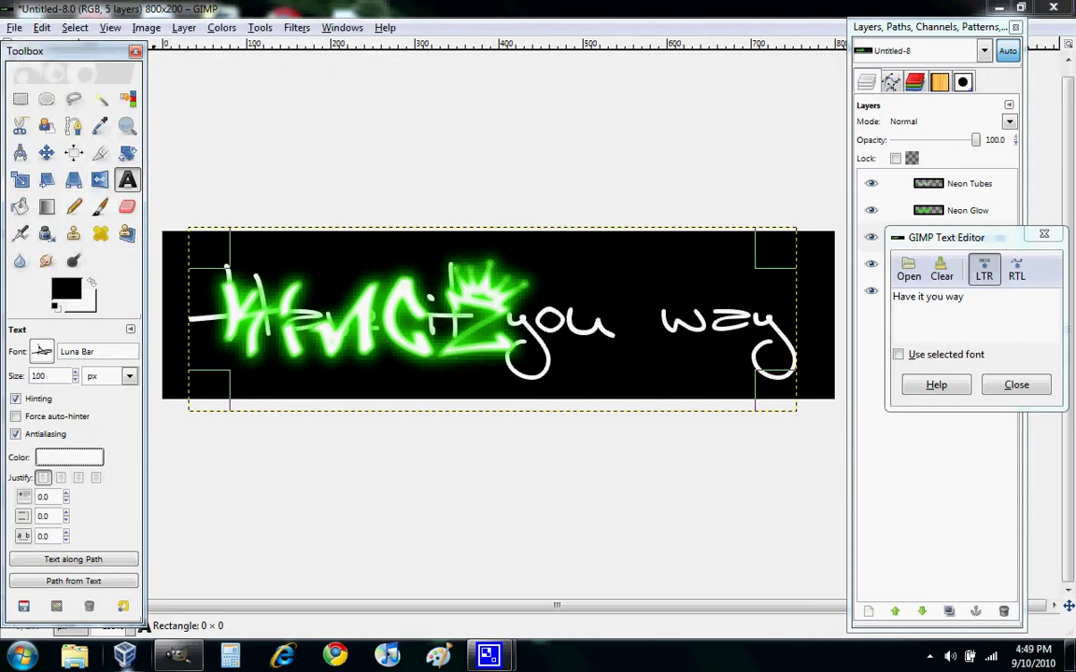
click(76, 380)
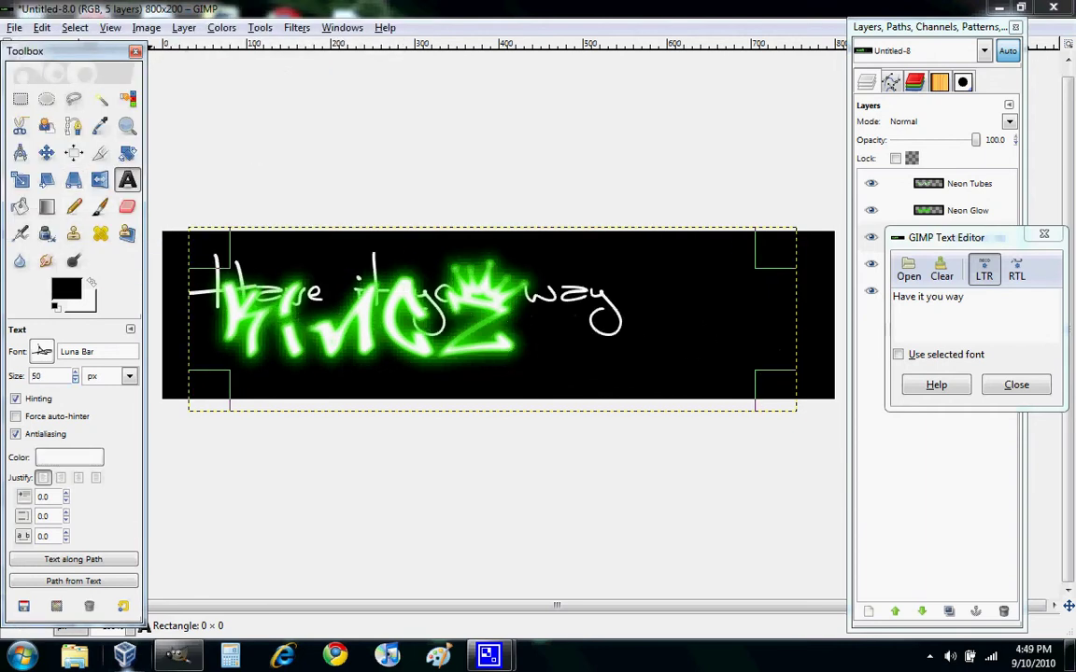
scroll(42, 375, down, 20)
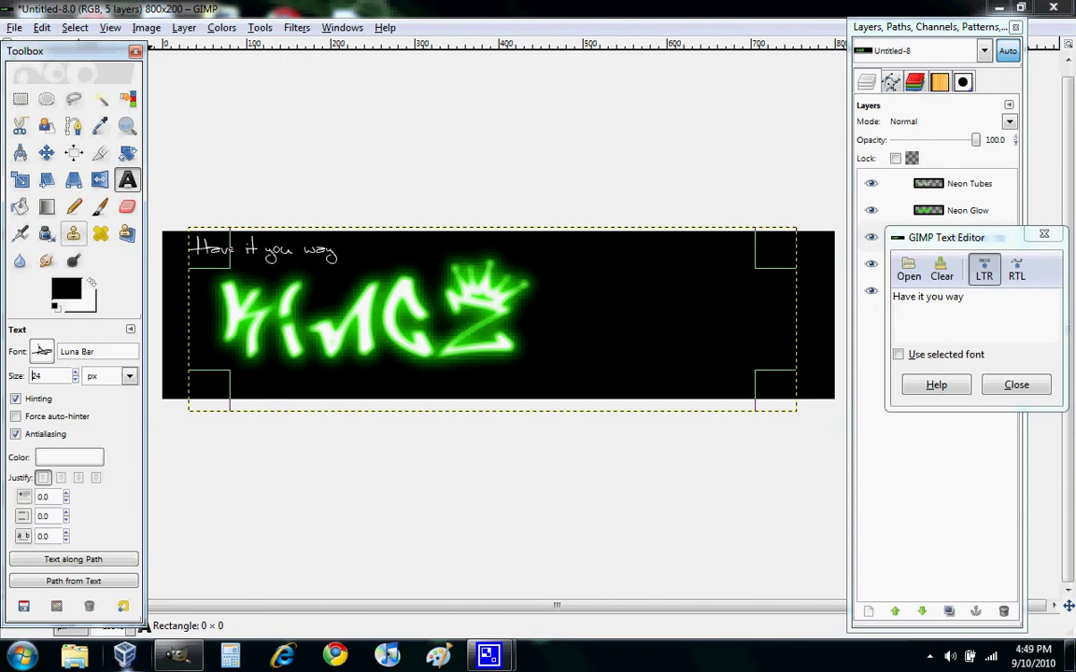
click(47, 152)
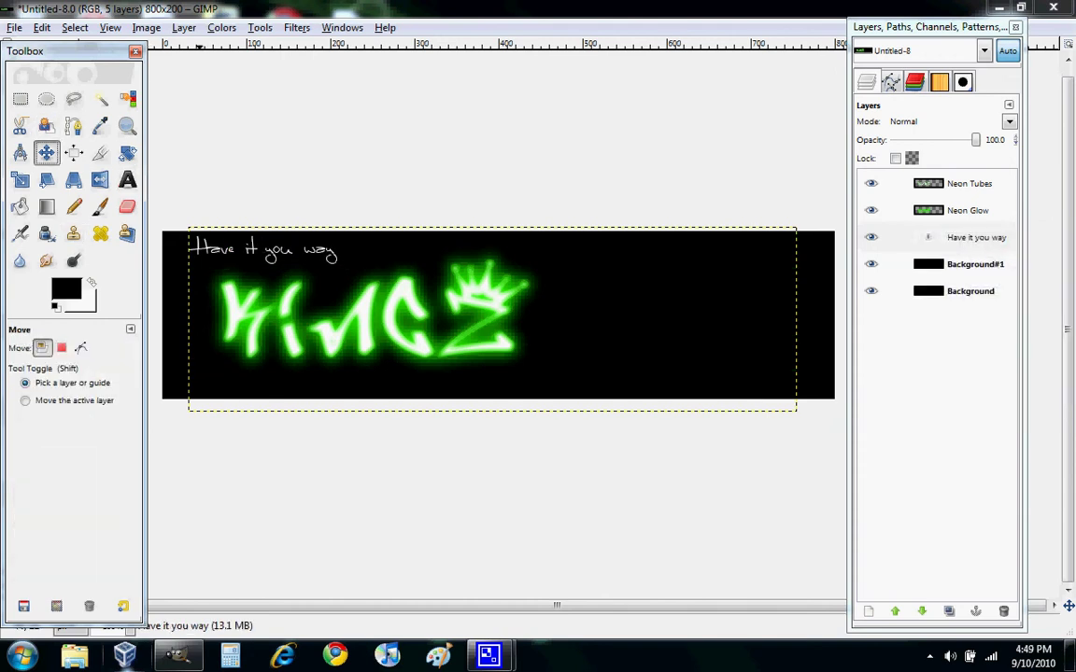
drag(492, 320, 832, 448)
click(500, 315)
drag(498, 314, 494, 298)
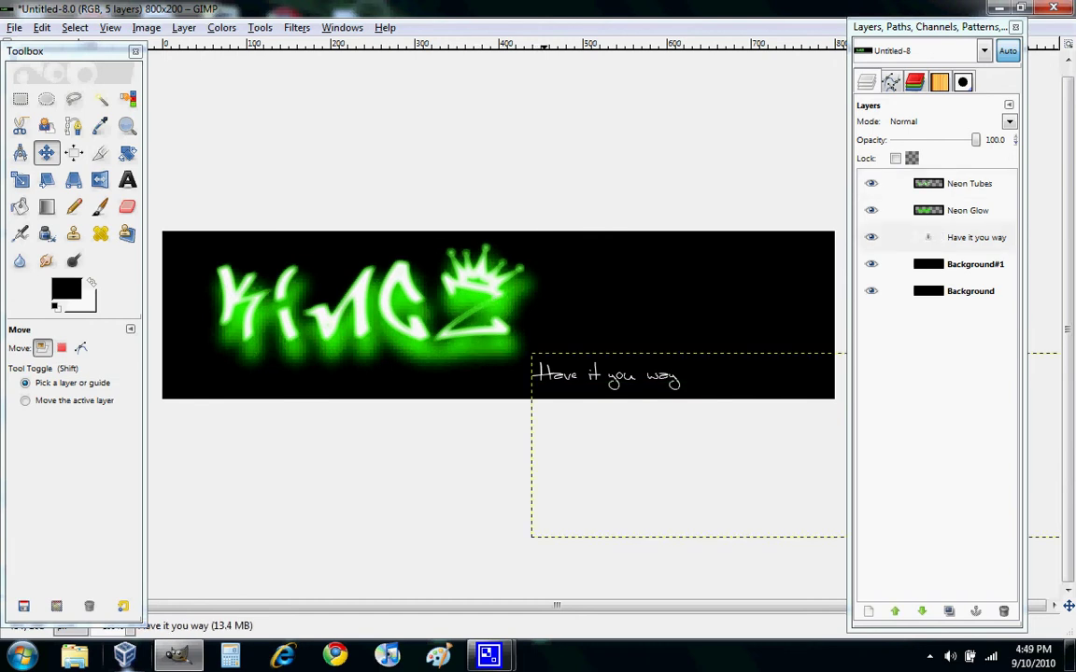
key(ctrl+z)
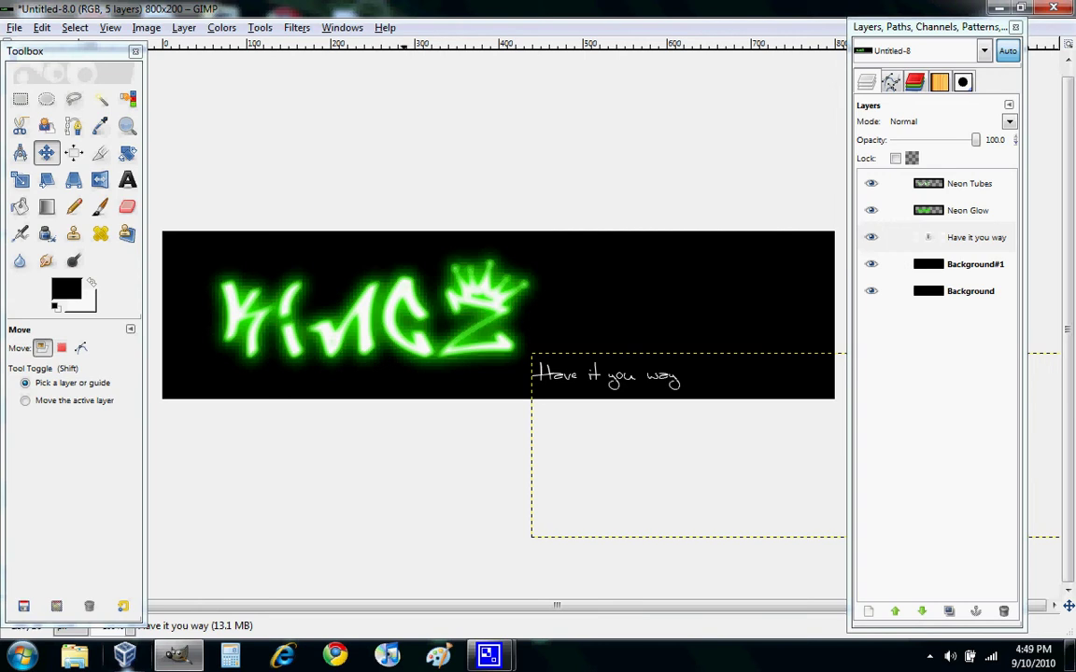
Step: Check the Neon Glow and Neon Tubes layers by hiding each briefly, and merge Neon Tubes down into Neon Glow
click(970, 184)
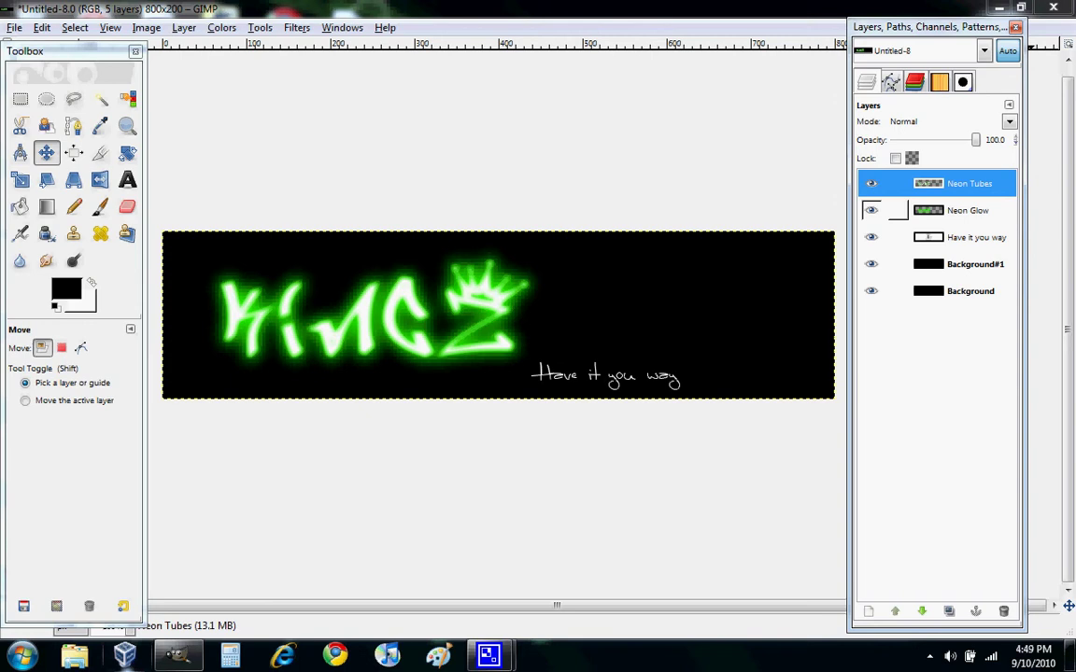
click(870, 210)
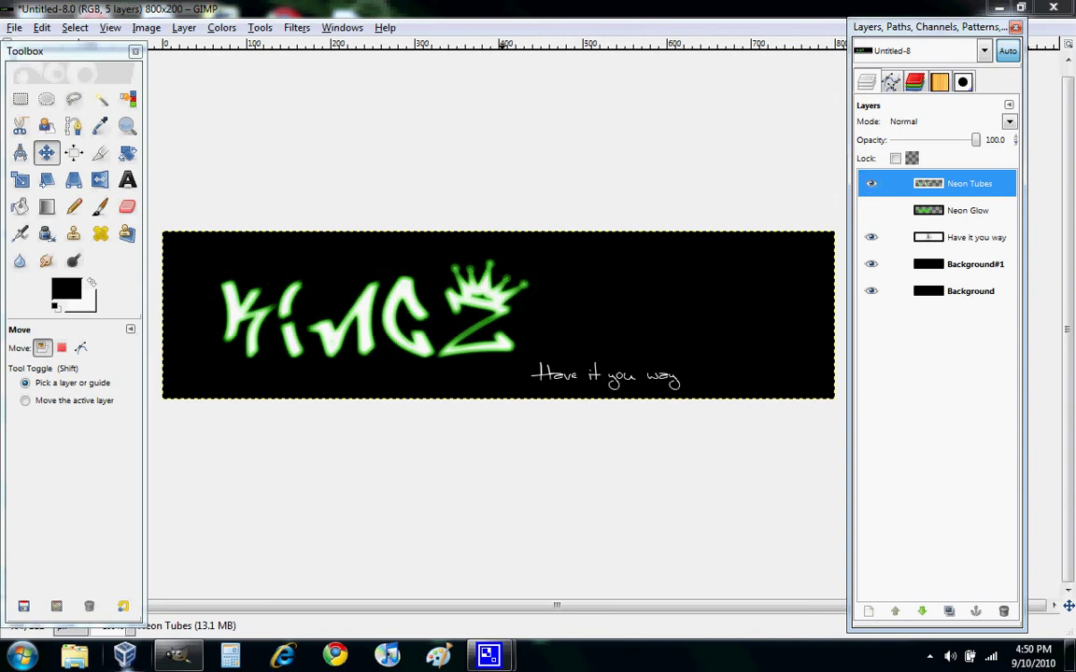
click(870, 210)
click(870, 183)
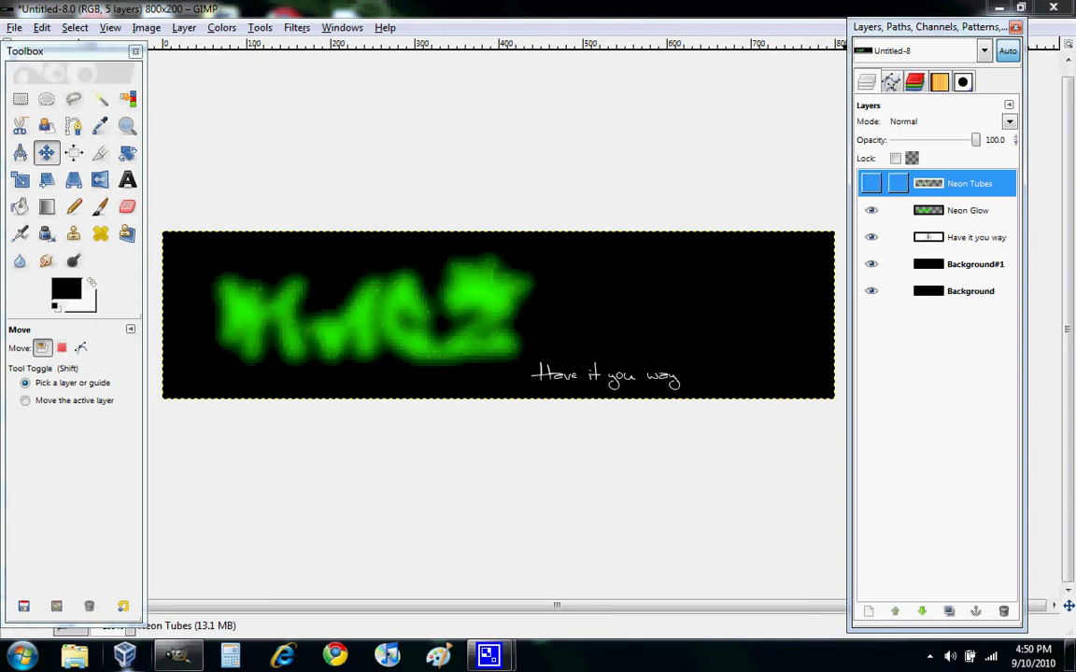
click(870, 183)
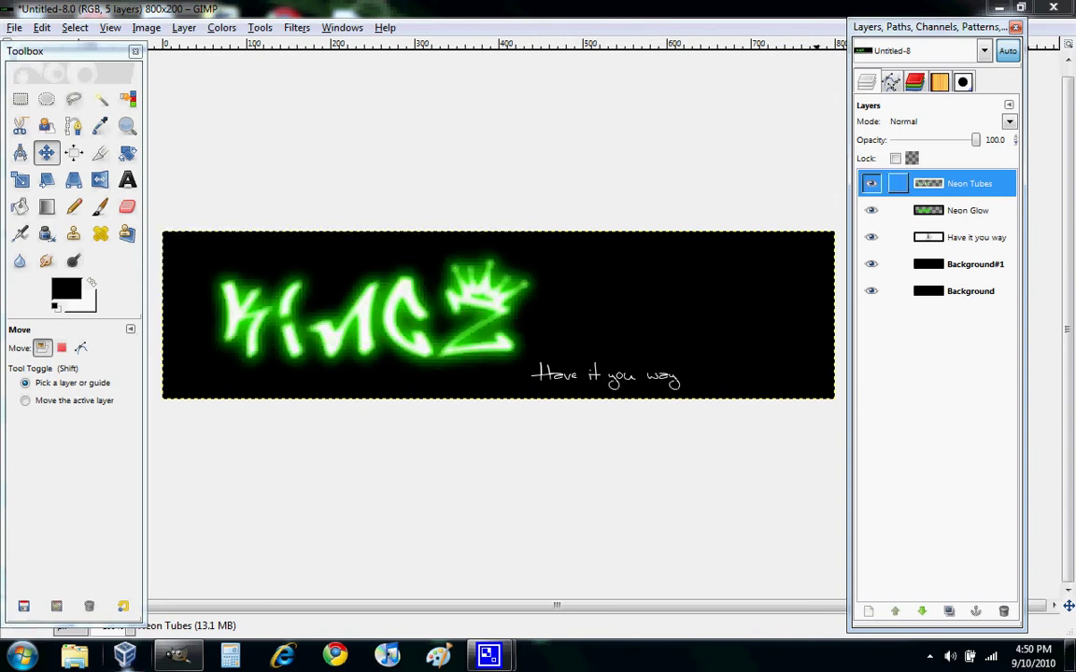
right_click(950, 183)
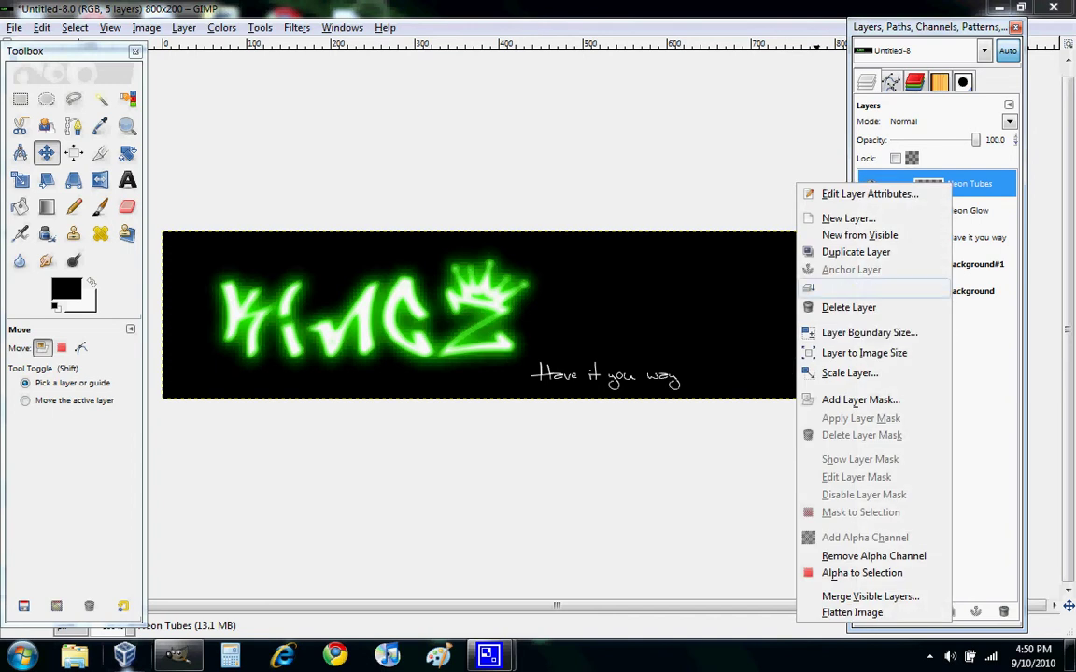
click(868, 287)
Step: Move the merged neon lettering about 21 px up and 8 px left, and shift the "Have it you way" text up and left to match
drag(499, 315, 458, 290)
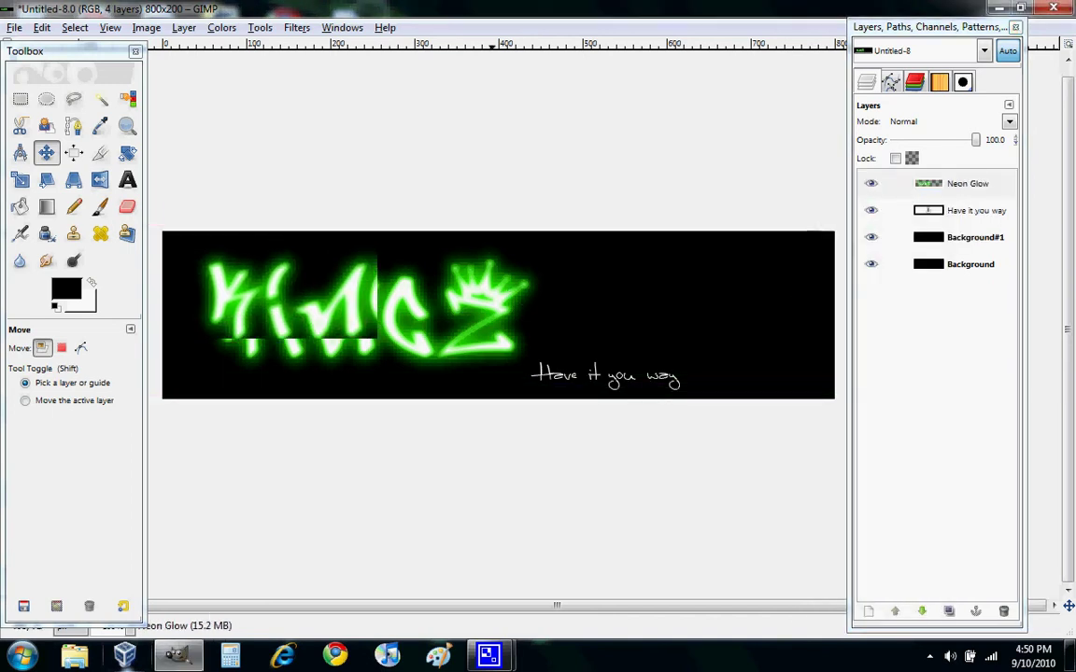
drag(383, 295, 389, 295)
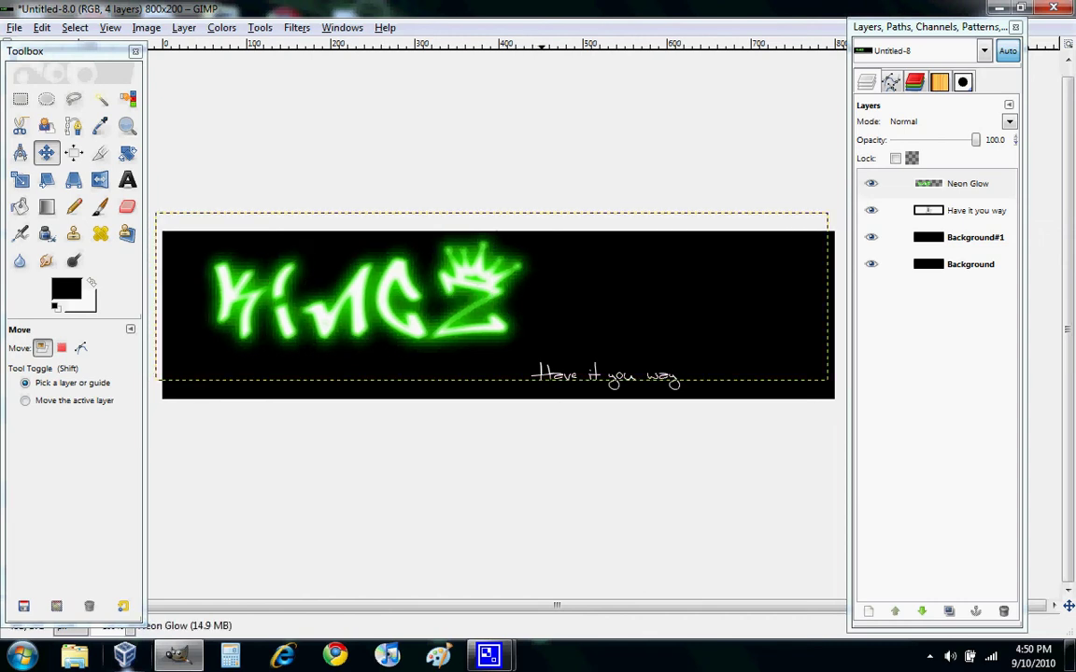
drag(836, 446, 826, 425)
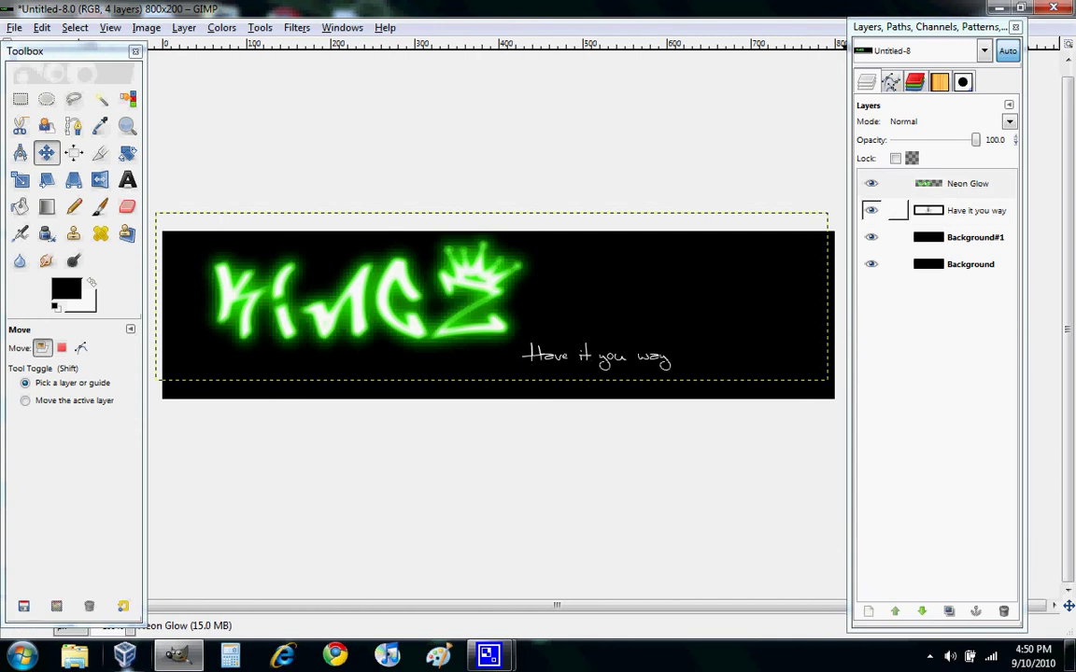
Step: Fit the "Have it you way" layer to the image size
click(971, 210)
right_click(975, 211)
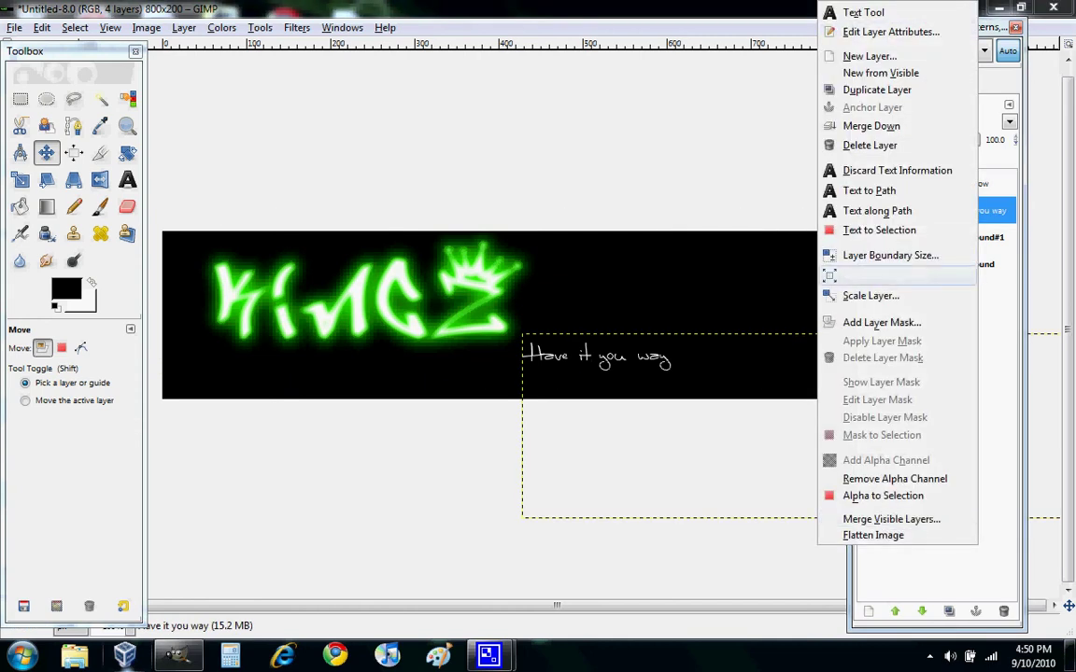
click(887, 276)
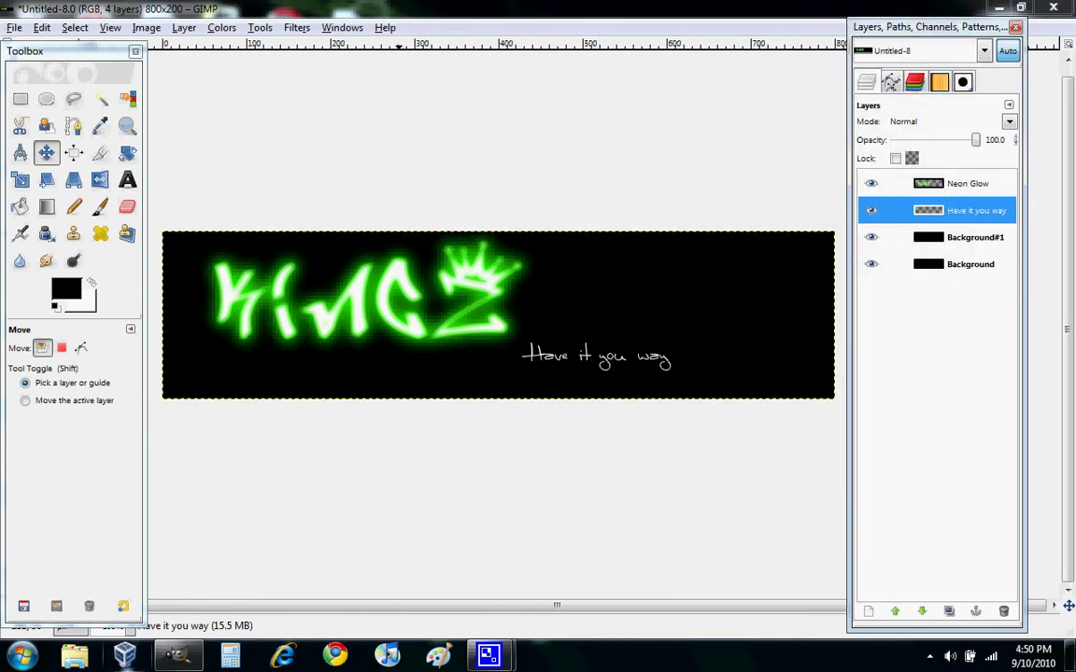
Step: Move the Neon Glow lettering about 10 px down
drag(399, 274, 400, 282)
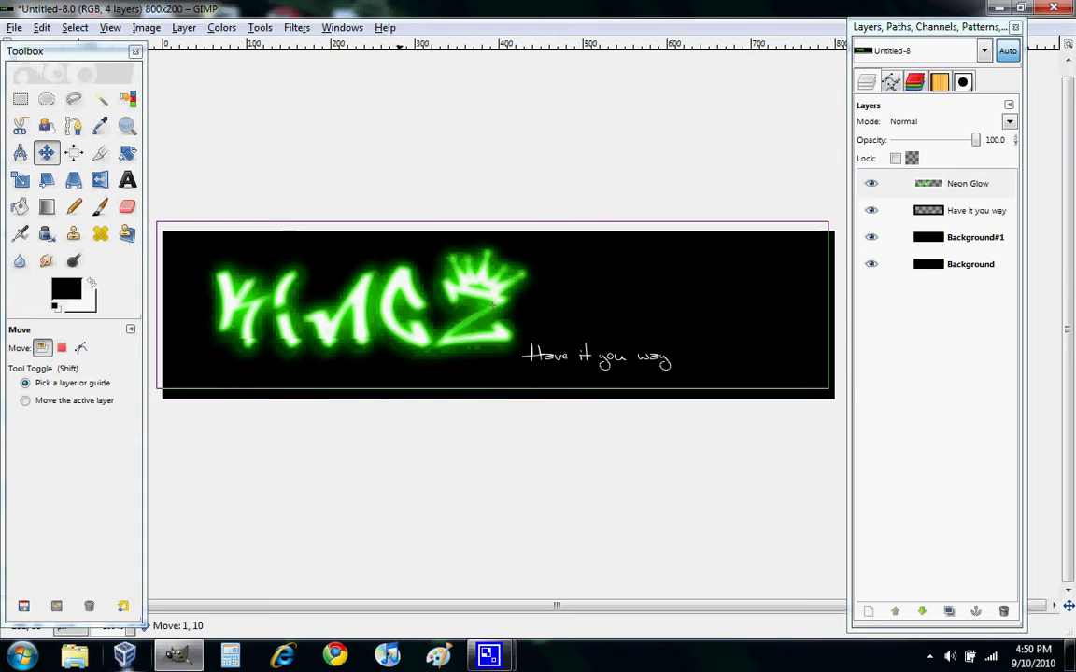
drag(492, 304, 492, 303)
Step: Duplicate the Neon Glow layer and flip the copy horizontally
click(961, 183)
right_click(959, 185)
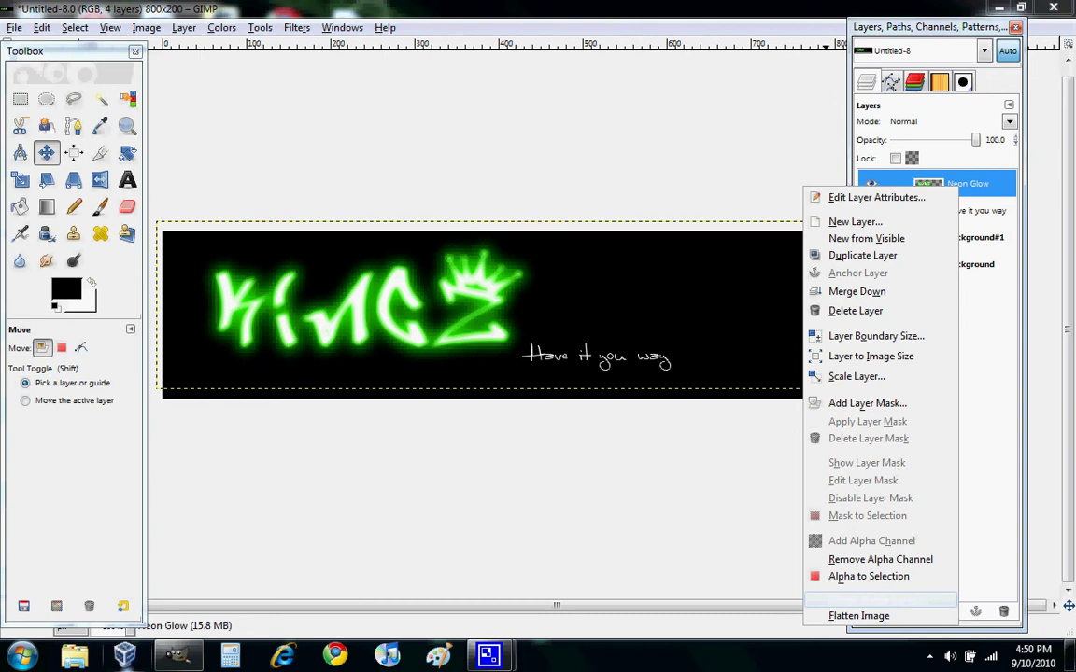
click(988, 280)
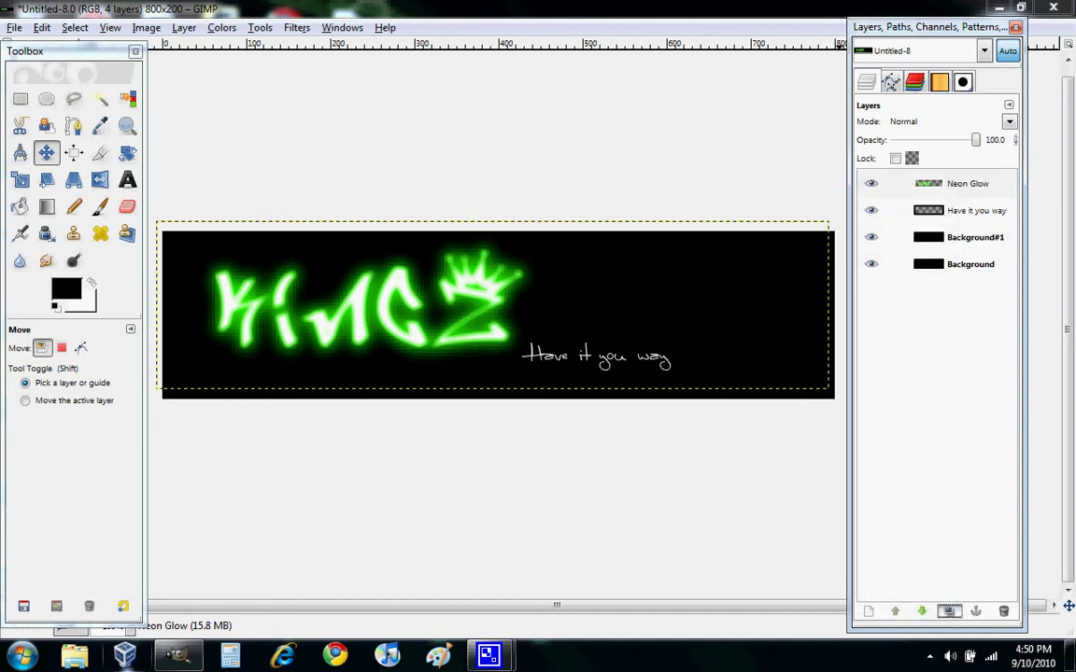
click(949, 611)
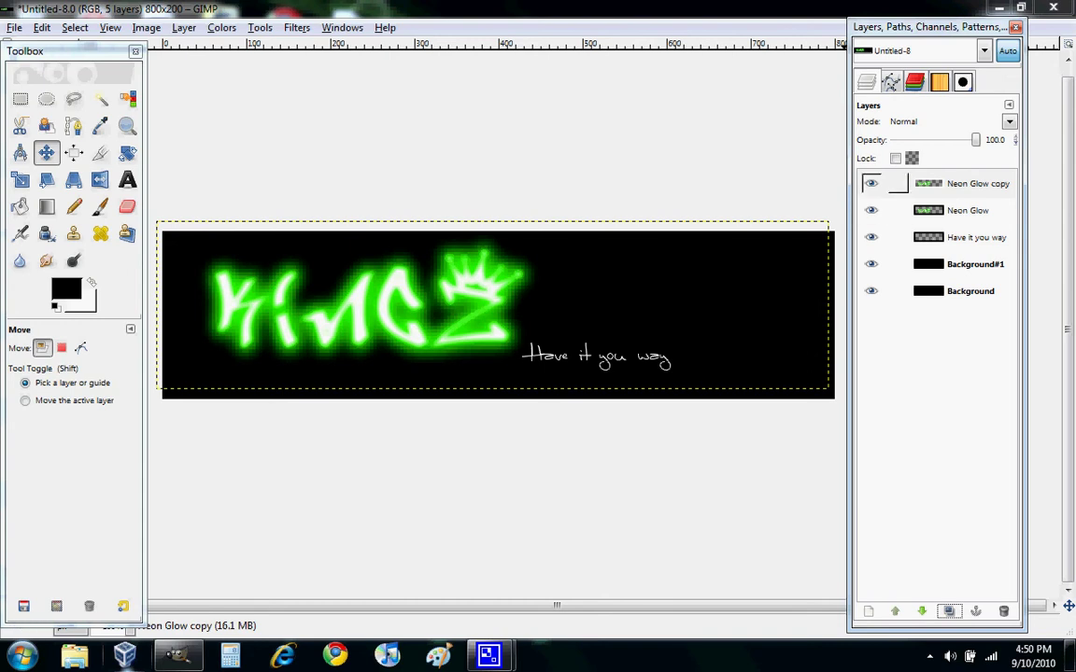
click(894, 184)
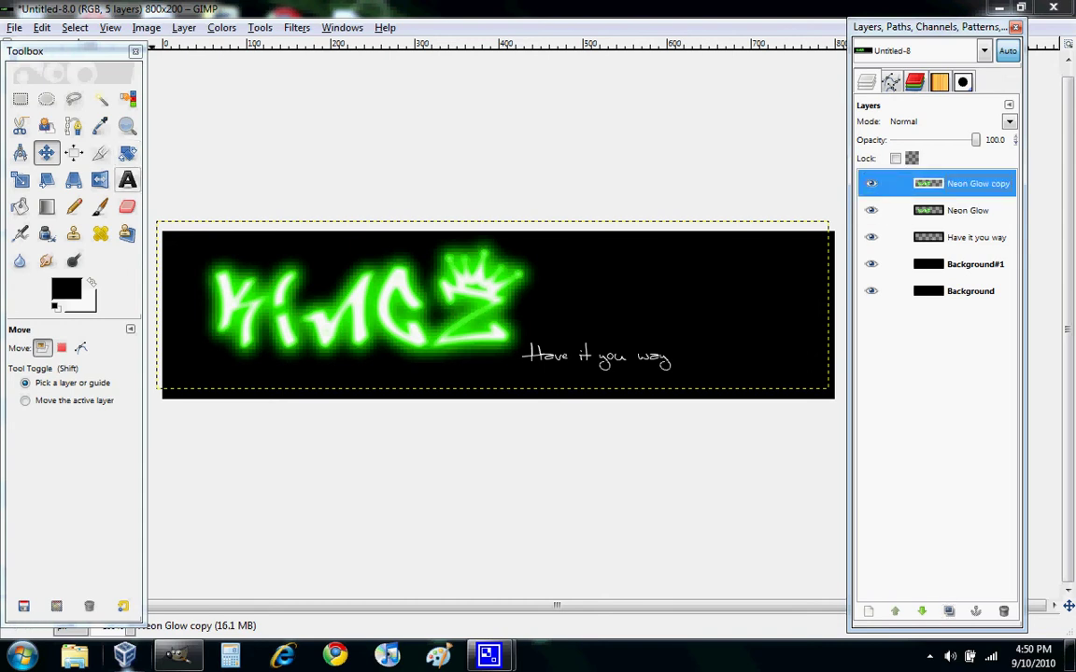
click(100, 179)
click(265, 303)
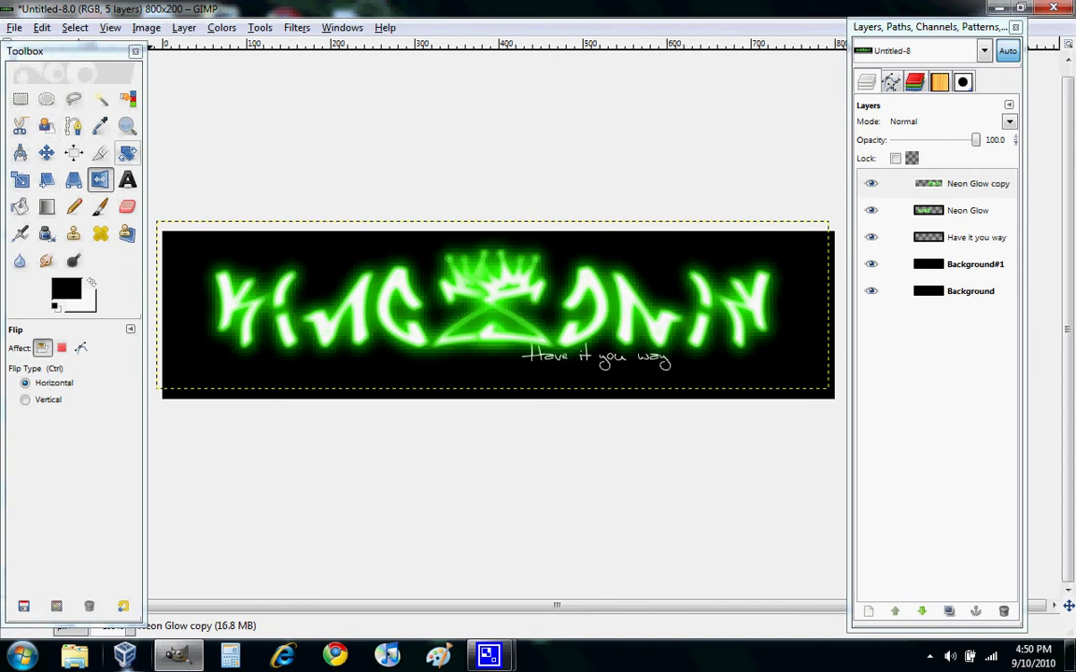
Step: Rotate the flipped Neon Glow copy by 180 degrees around its centre at 393, 88 px
click(126, 152)
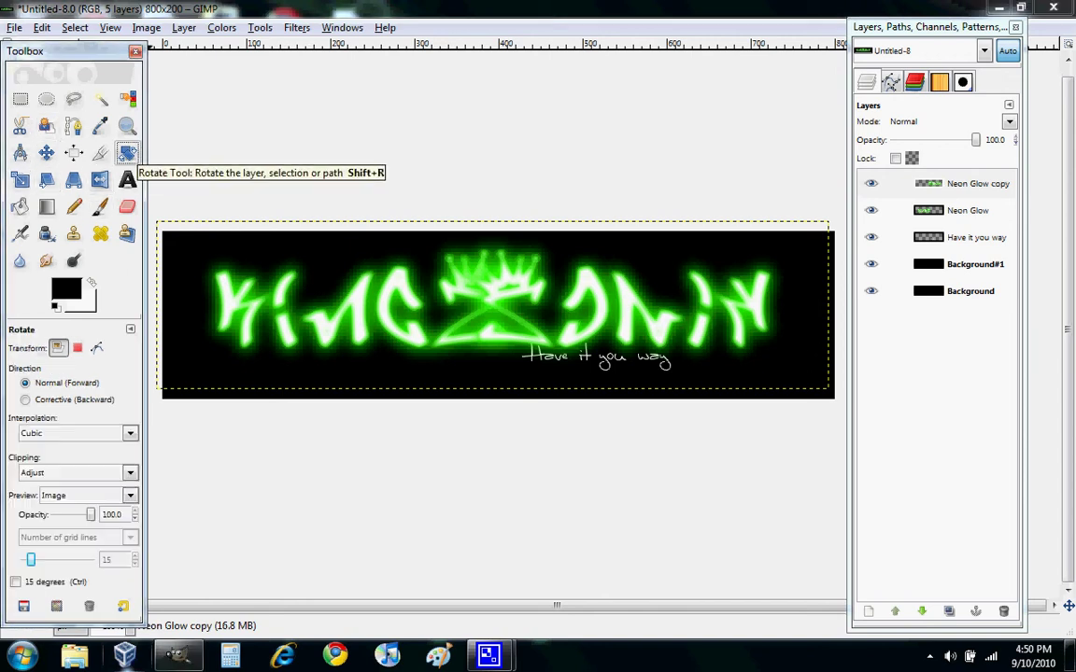
click(492, 304)
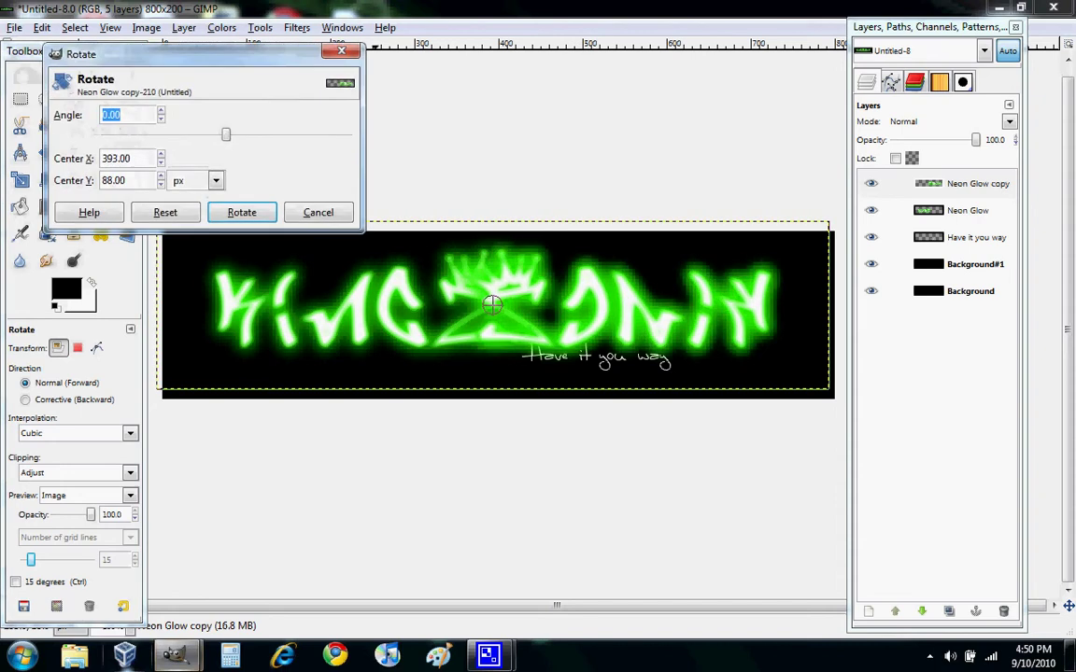
drag(226, 135, 349, 135)
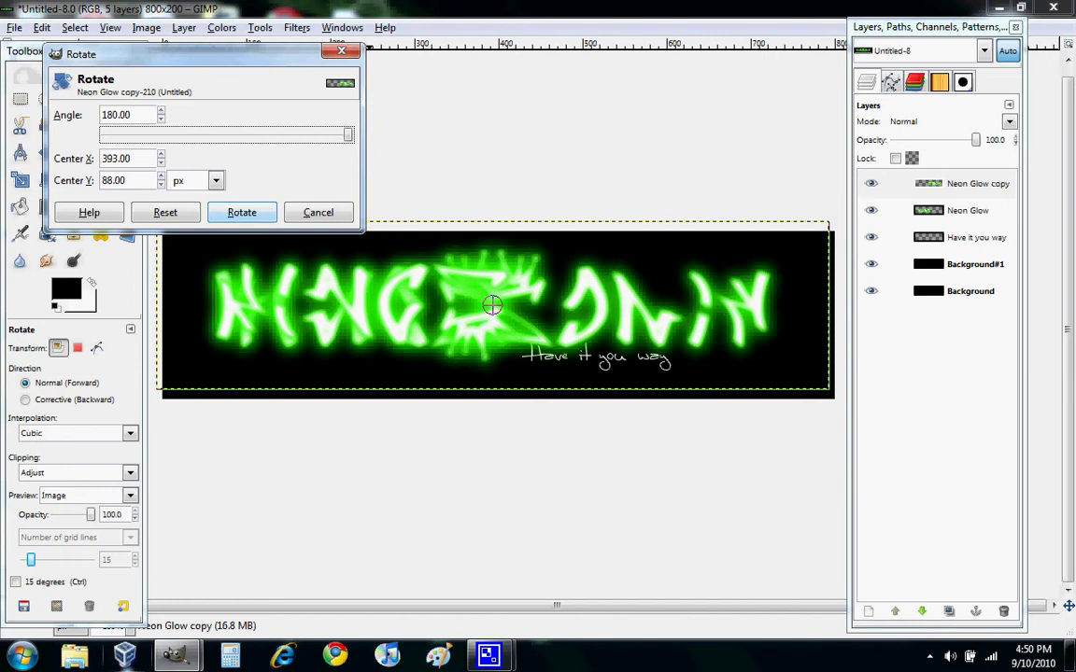
key(Return)
Step: Move the upside-down Neon Glow copy about 100 px down so it sits directly beneath the lettering as a reflection
click(47, 153)
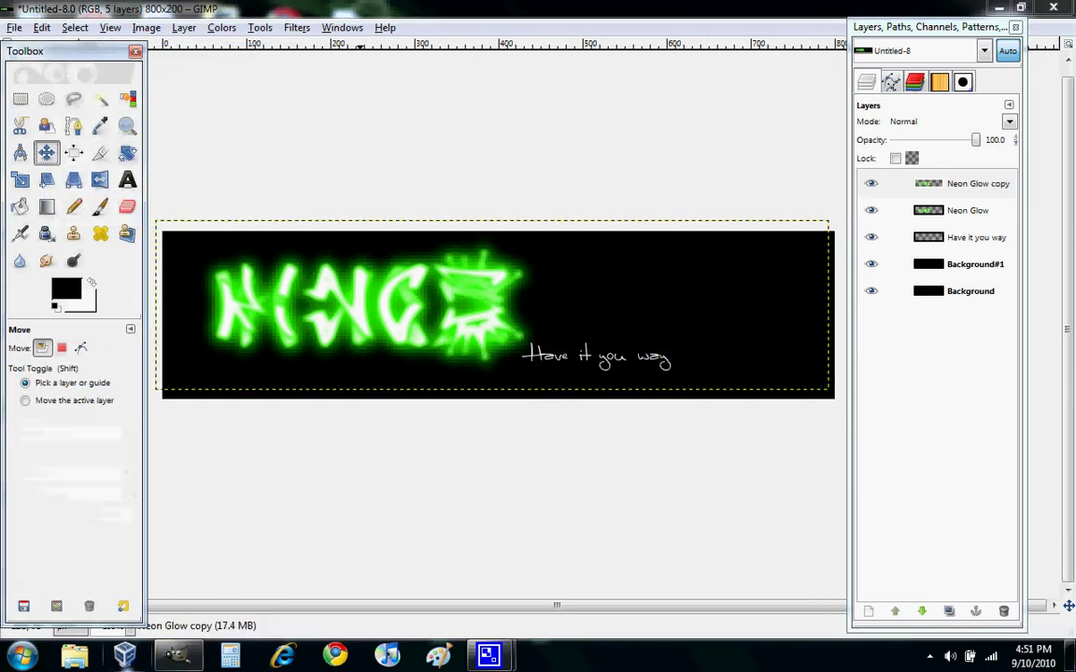
drag(353, 307, 353, 313)
drag(491, 311, 490, 392)
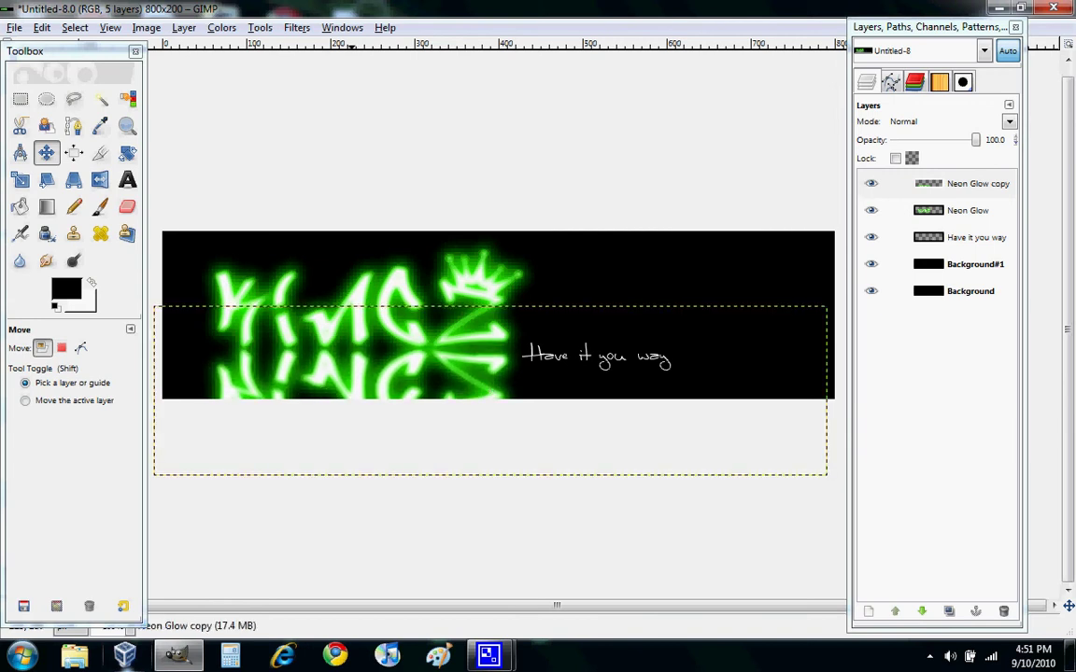
Step: Fit the Neon Glow copy layer to the image size
click(962, 184)
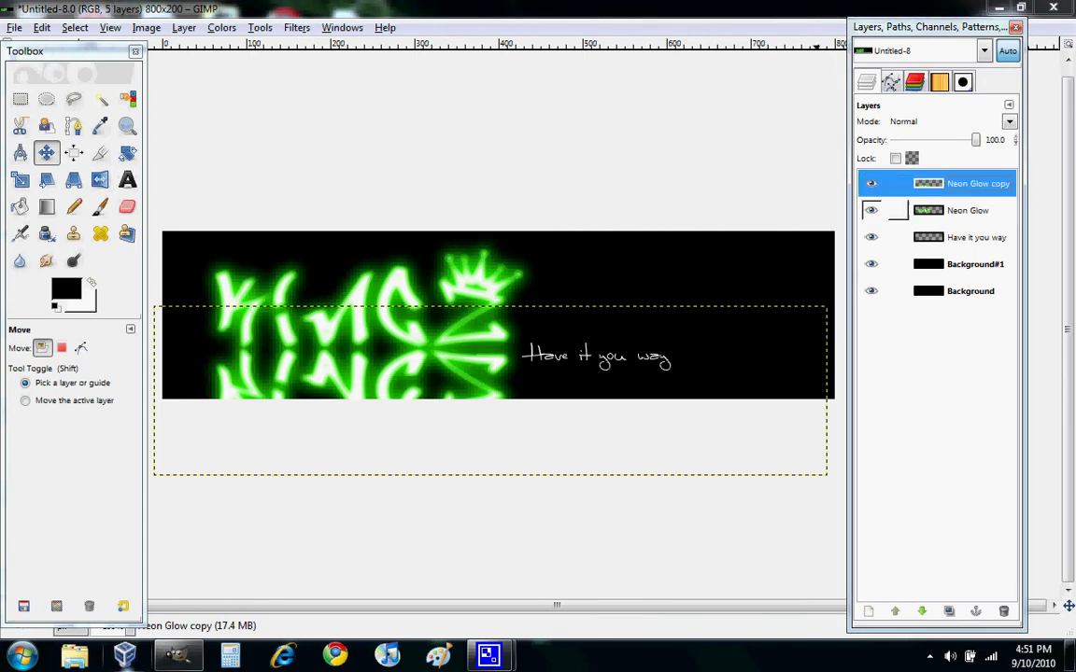
right_click(942, 185)
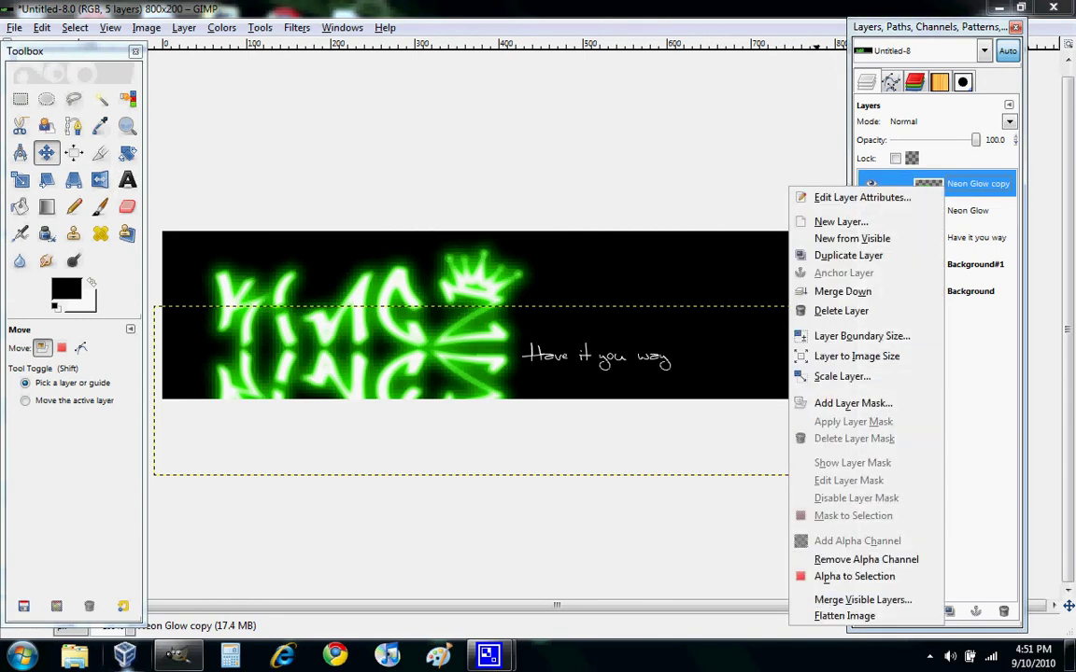
click(856, 355)
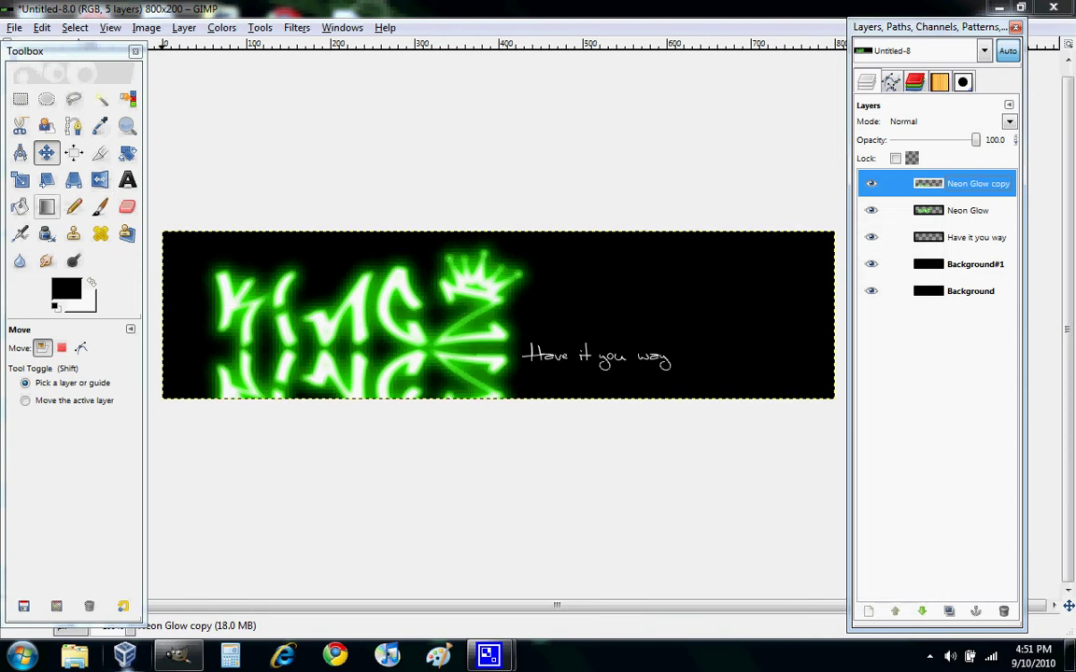
Step: Fade the bottom of the Neon Glow copy reflection with a black FG to Transparent linear Blend stroke drawn upward from below the canvas
click(47, 207)
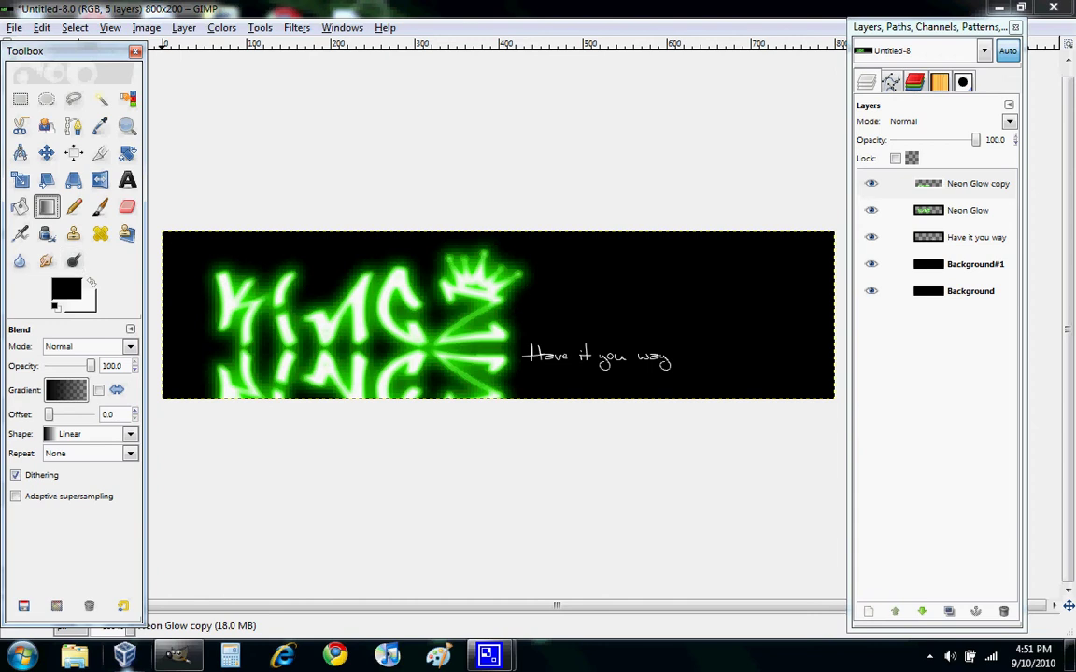
click(66, 389)
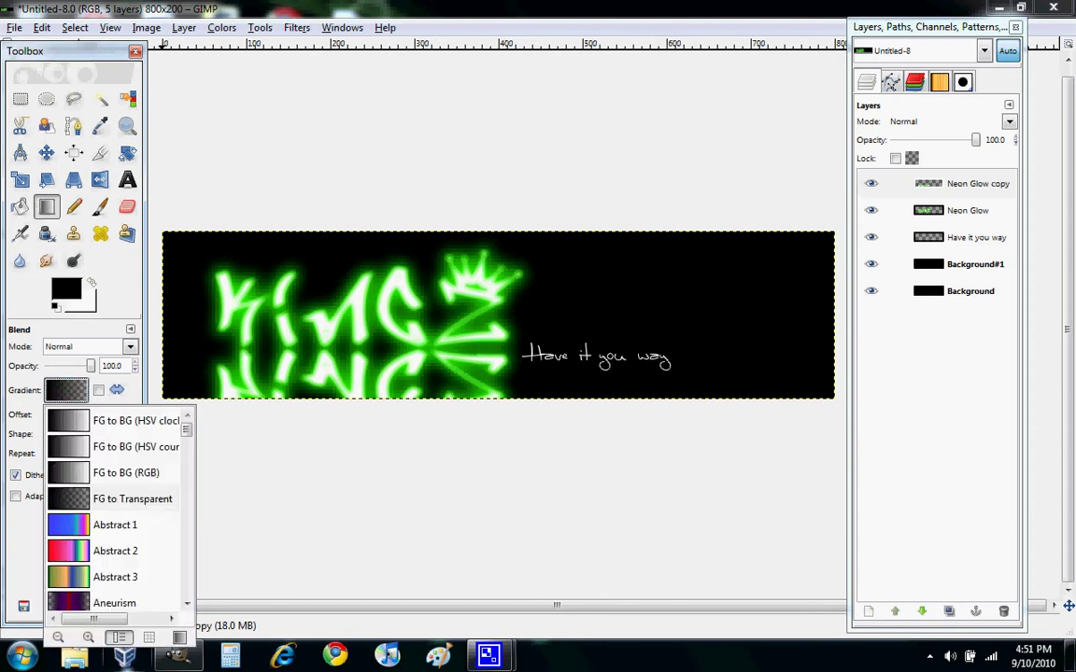
key(Escape)
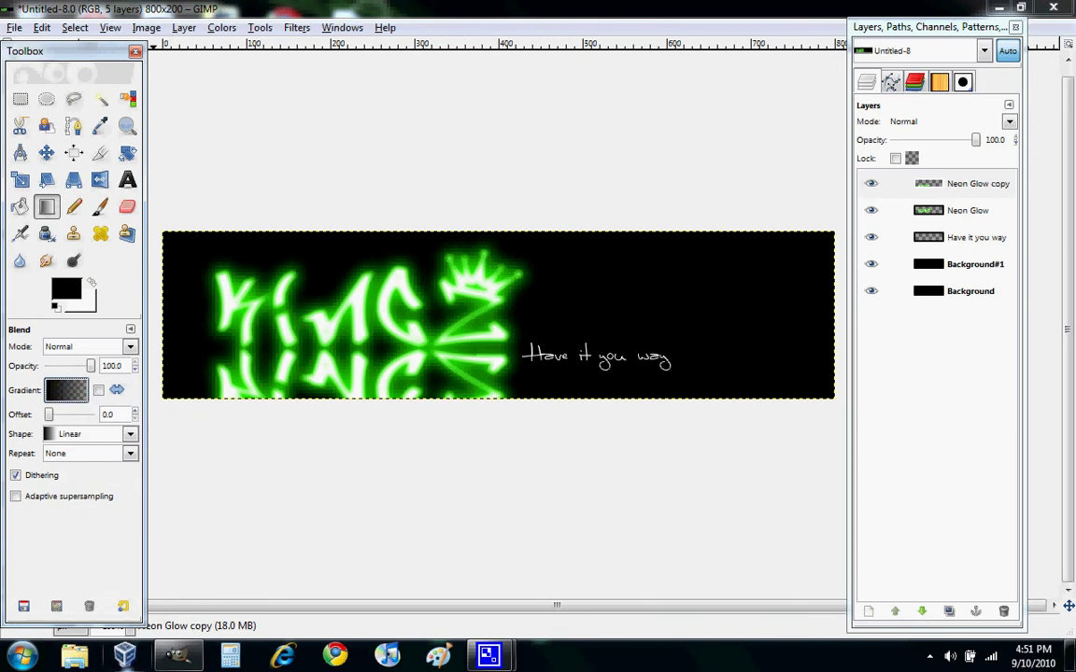
click(130, 434)
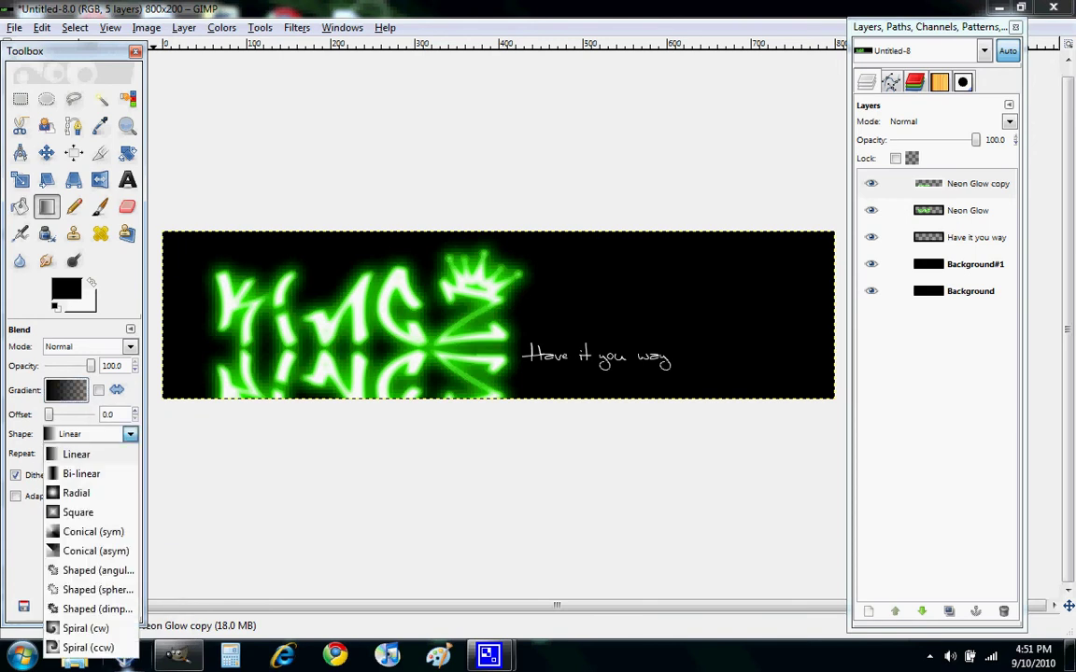
click(77, 454)
drag(335, 443, 340, 378)
drag(404, 390, 403, 370)
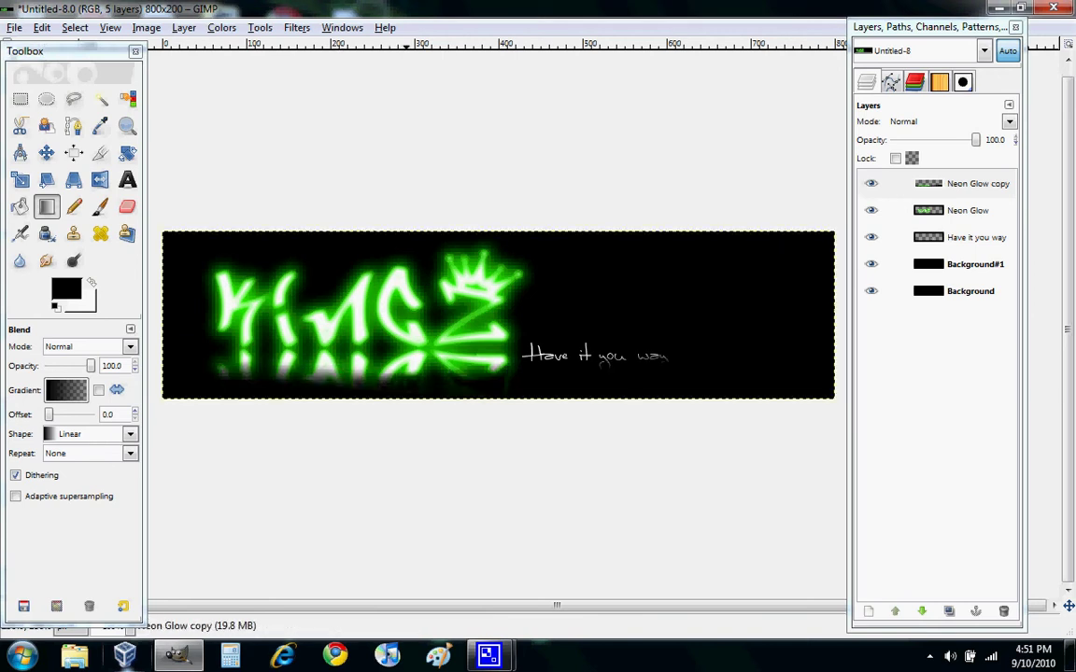
drag(327, 379, 332, 362)
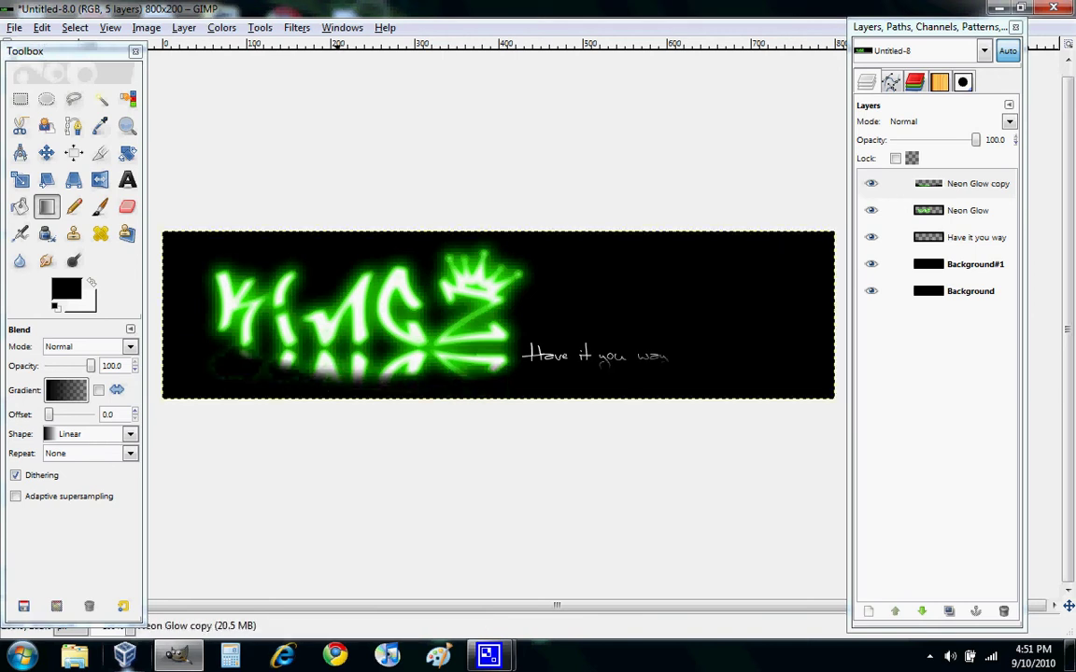
key(ctrl+z)
key(ctrl+z)
key(ctrl+z)
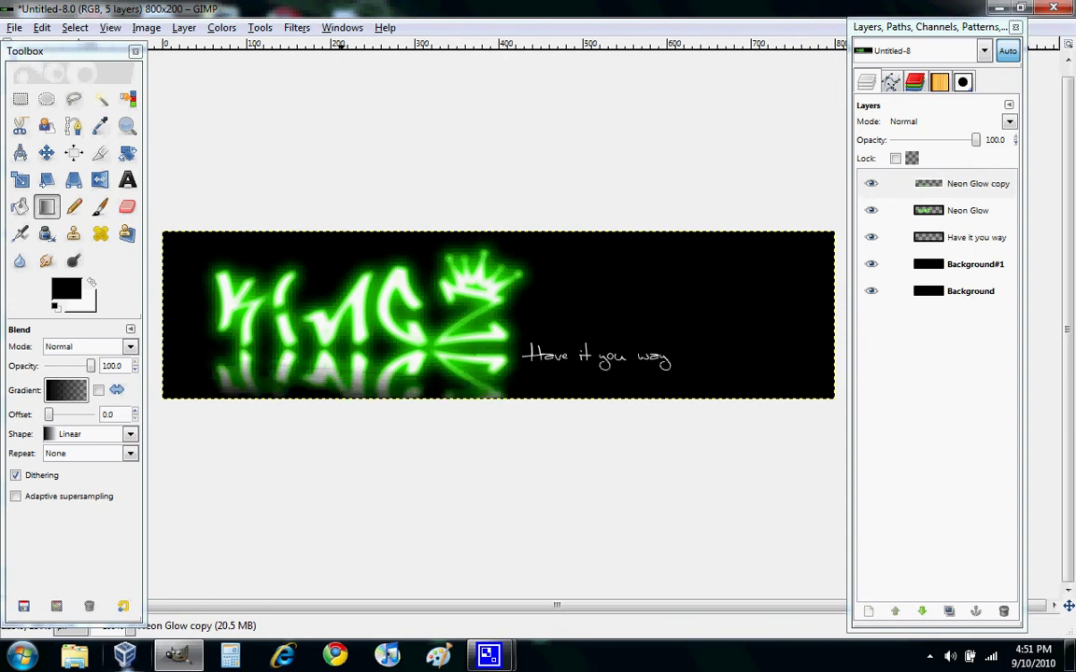
Step: Fade the lower part of the reflection further into black with repeated short upward FG to Transparent gradient strokes
drag(310, 365, 311, 344)
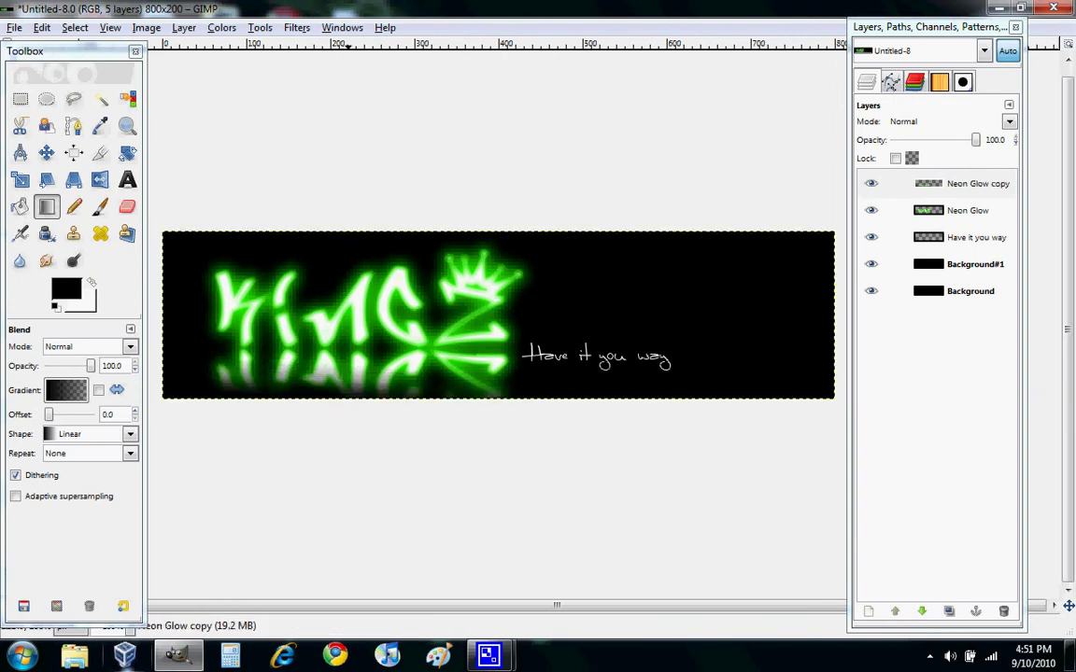
drag(351, 395, 352, 377)
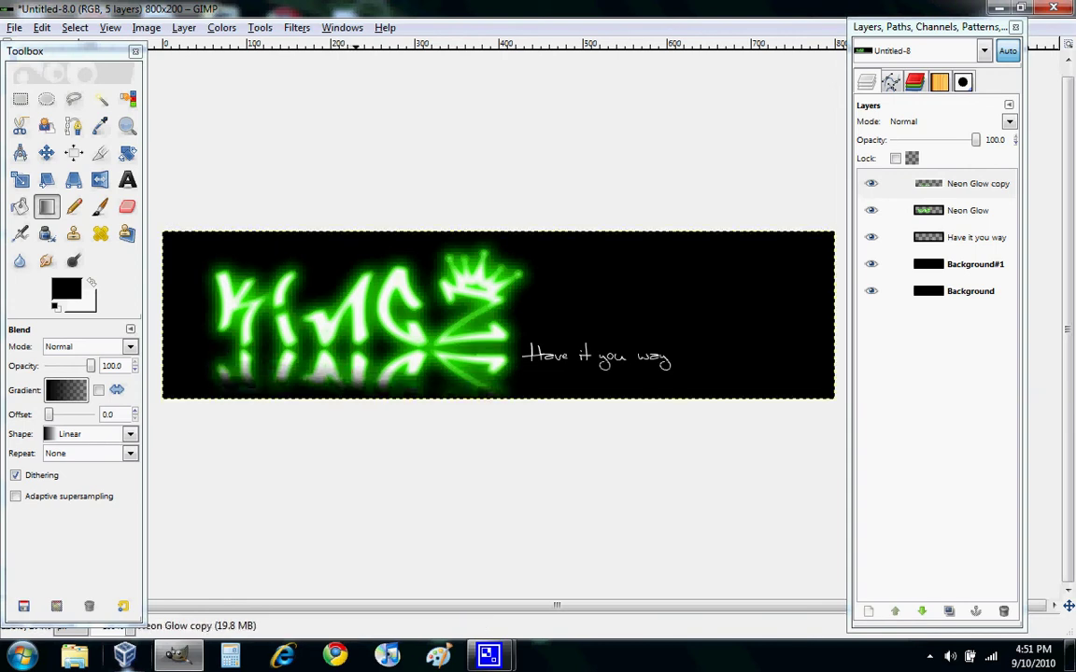
mouse_move(444, 408)
mouse_down()
mouse_move(437, 372)
mouse_move(441, 388)
mouse_up()
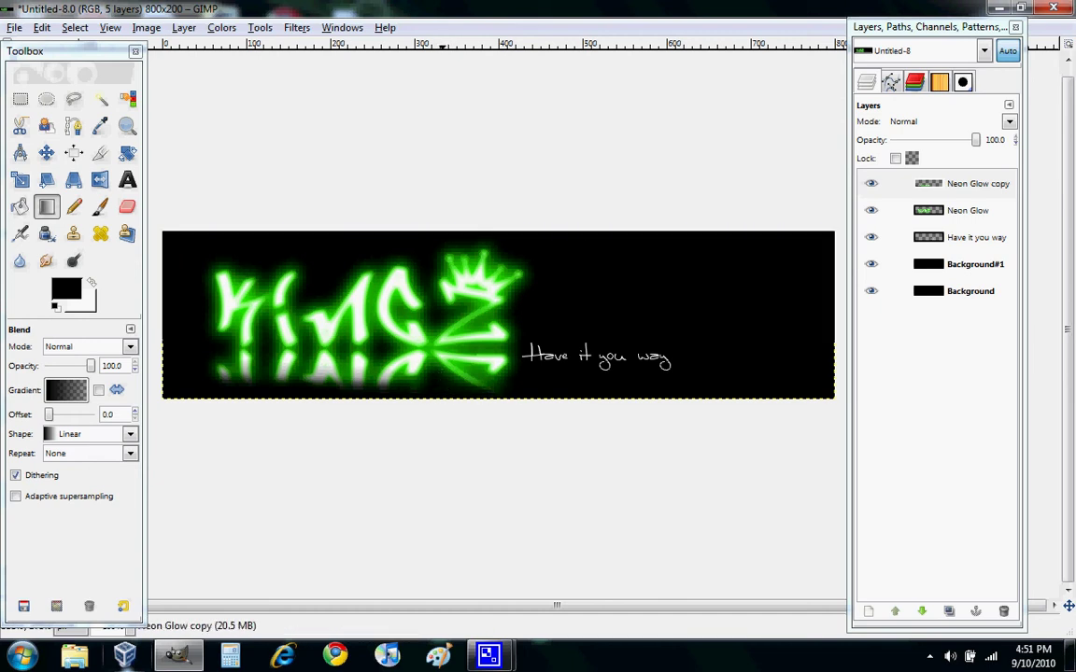
drag(315, 397, 314, 379)
drag(351, 431, 353, 378)
drag(402, 432, 401, 367)
drag(342, 401, 342, 368)
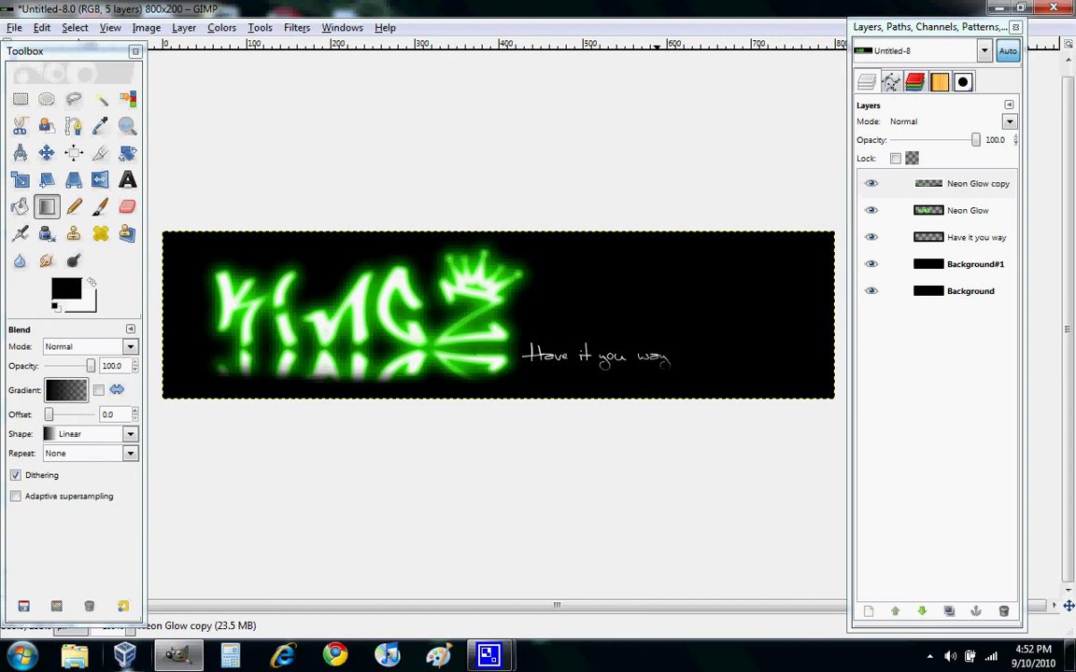
Step: Set the blend mode of the Neon Glow copy layer to Screen
click(971, 183)
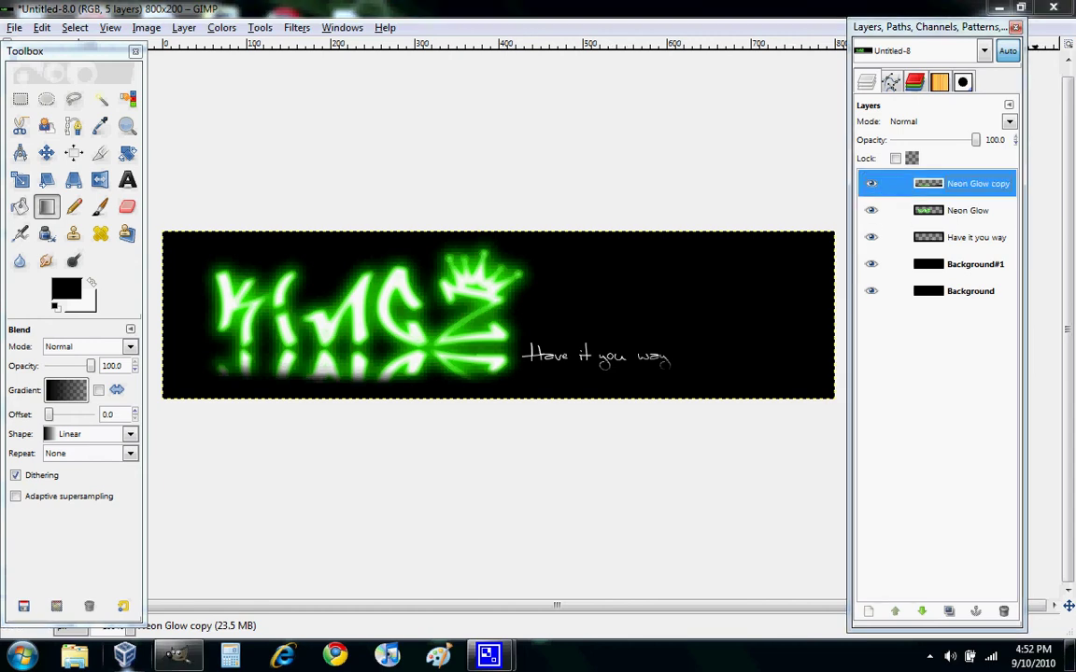
click(1008, 122)
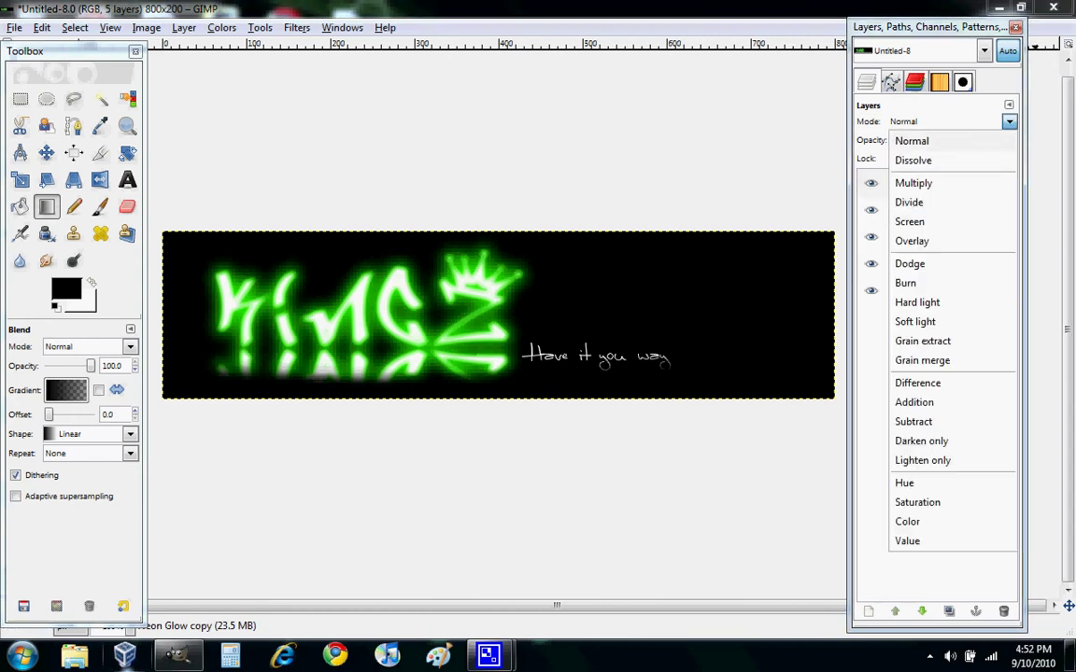
click(909, 222)
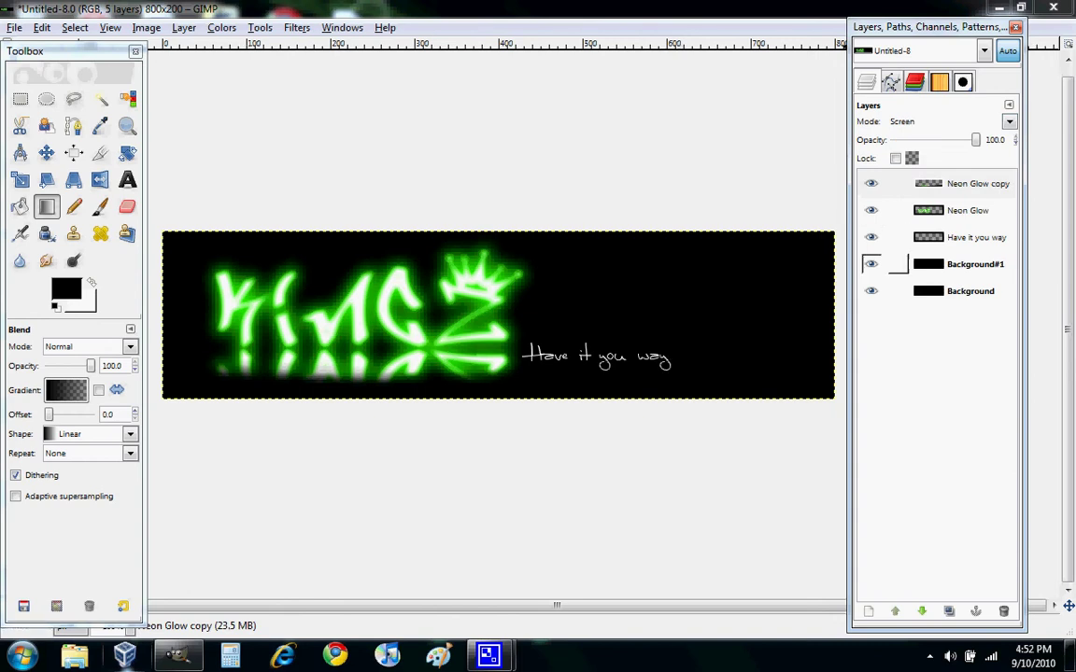
Step: Add a new transparent 800 × 200 px layer above the Neon Glow copy layer
right_click(877, 369)
key(n)
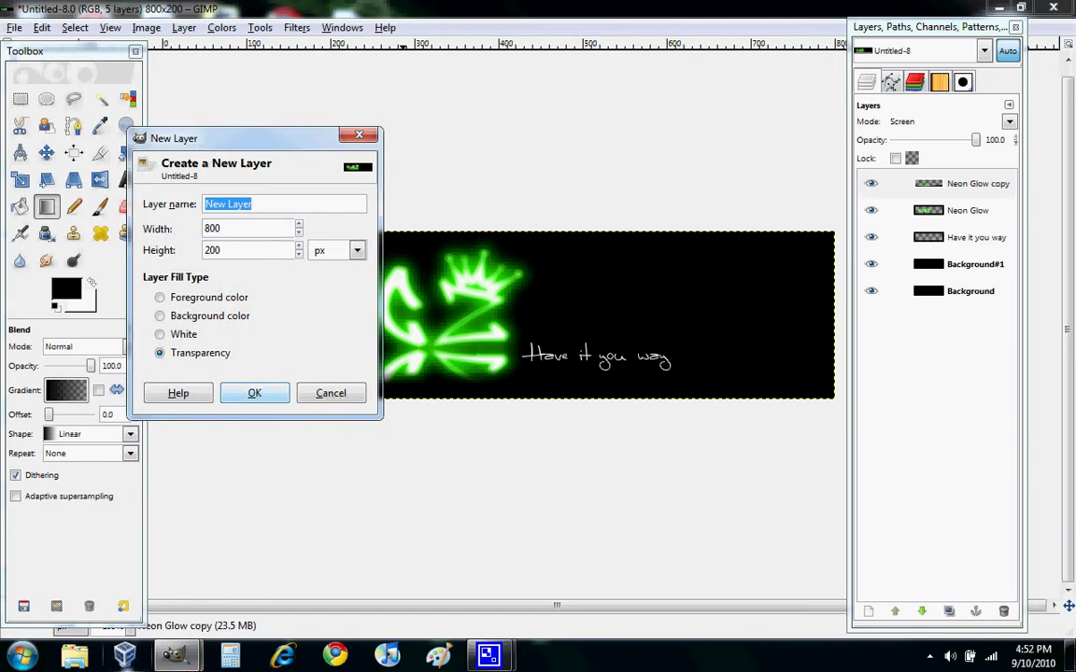
key(Return)
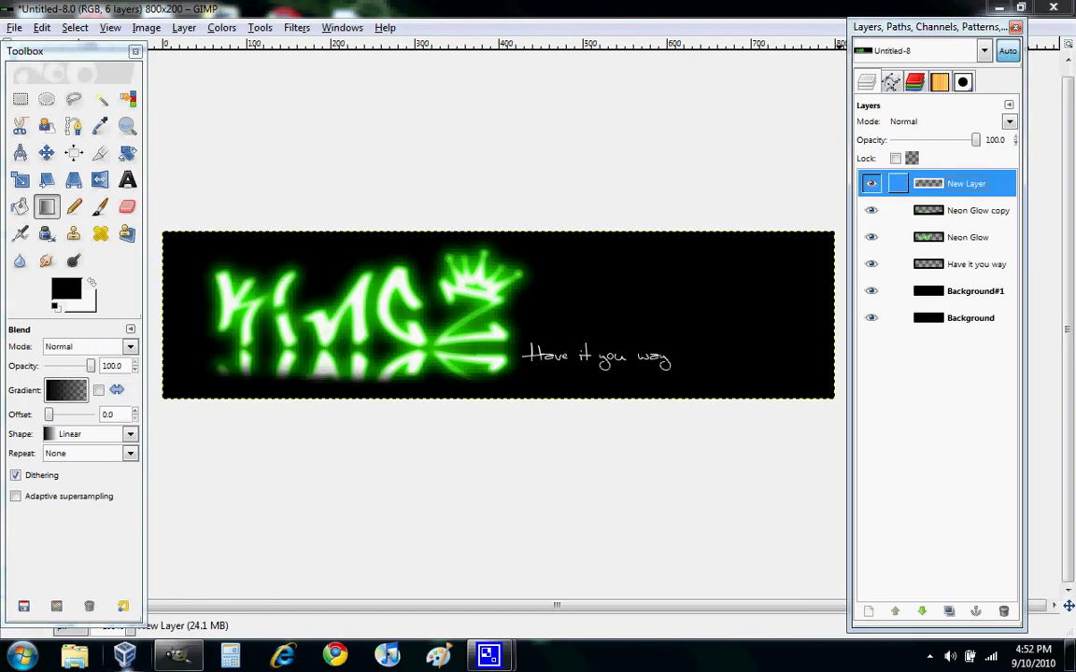
click(297, 28)
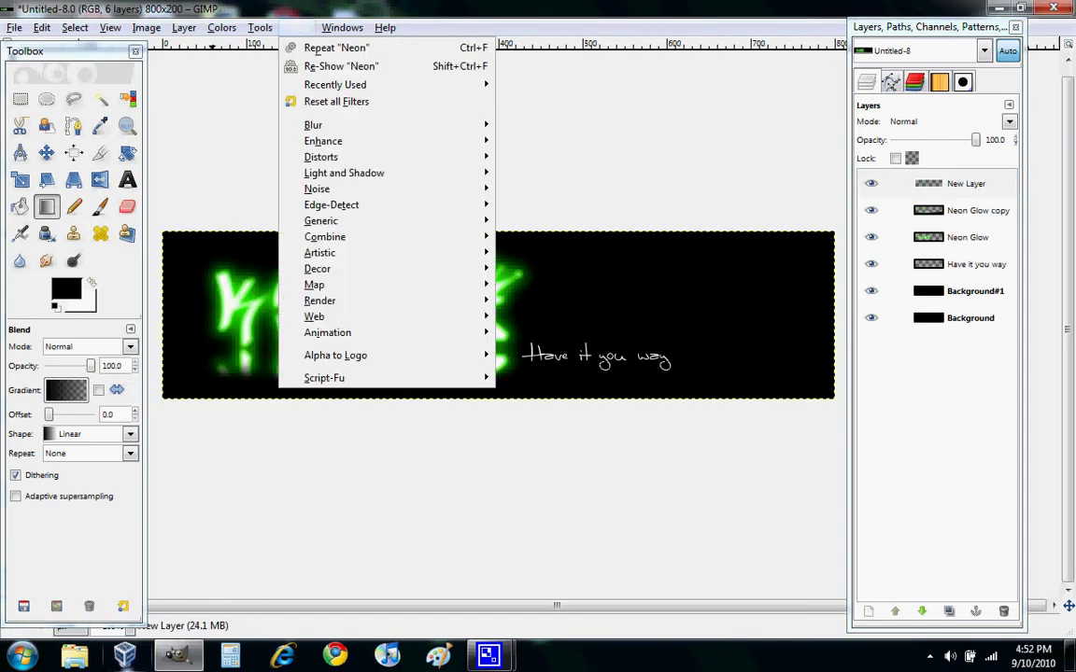
mouse_move(338, 84)
click(521, 101)
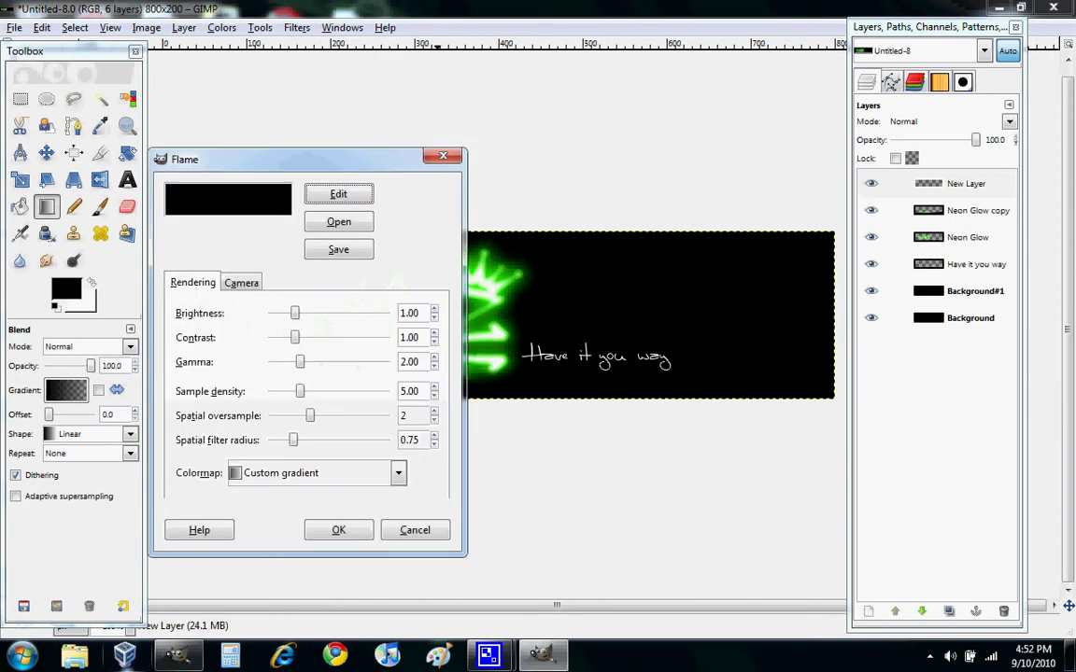
click(241, 283)
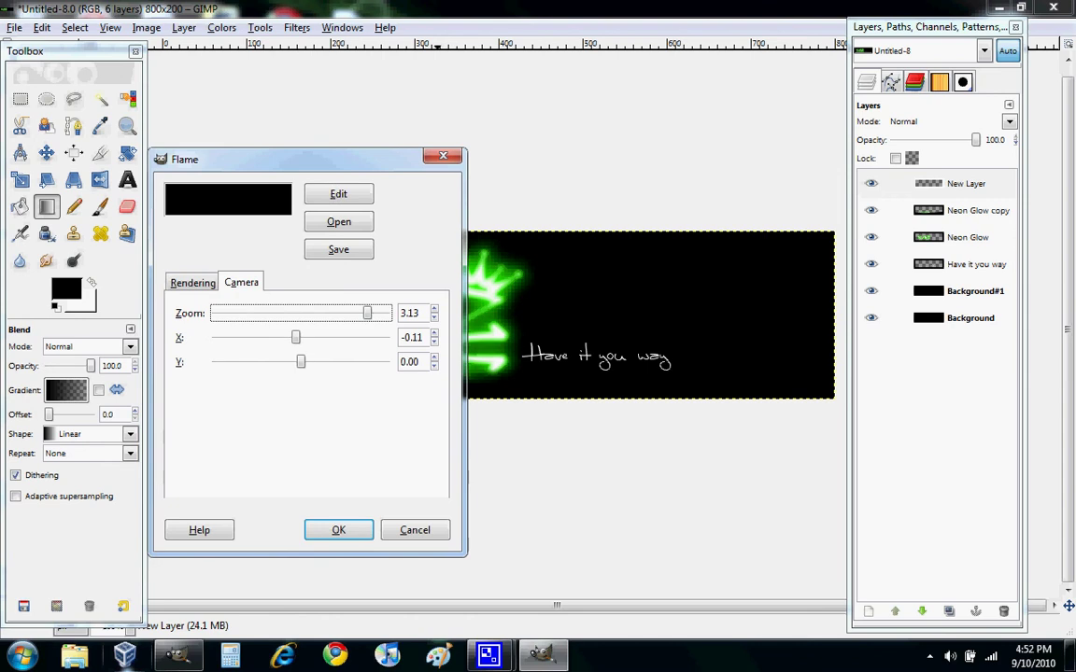
drag(366, 312, 287, 362)
click(414, 529)
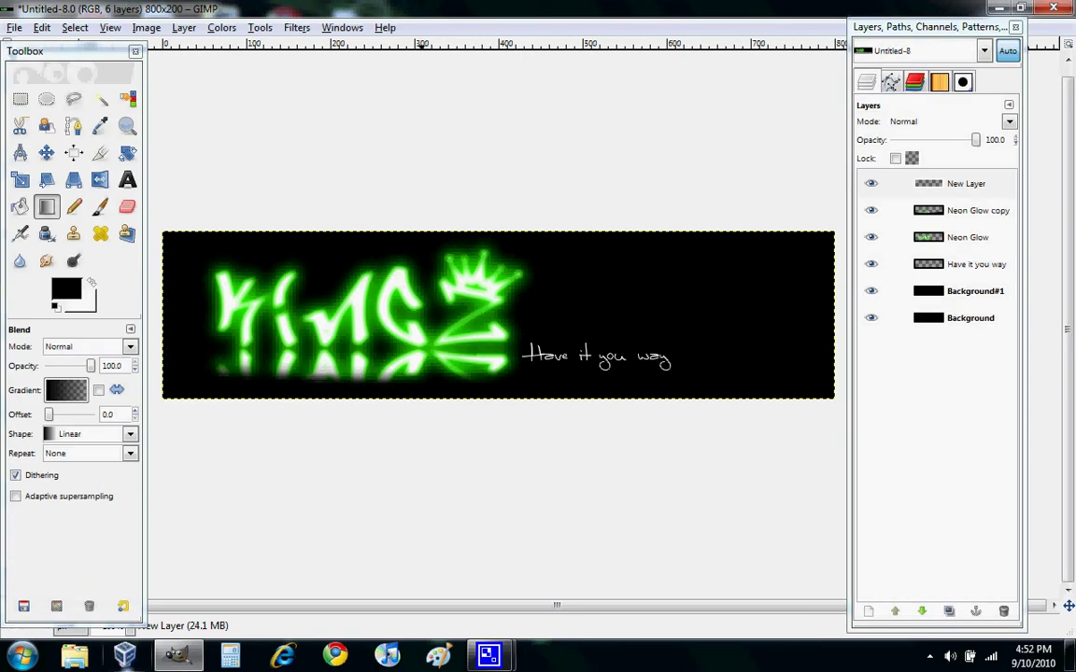
Step: Reopen the Flame filter on the new layer and force the unresponsive plug-in to close
click(296, 28)
click(374, 66)
key(ctrl+shift+f)
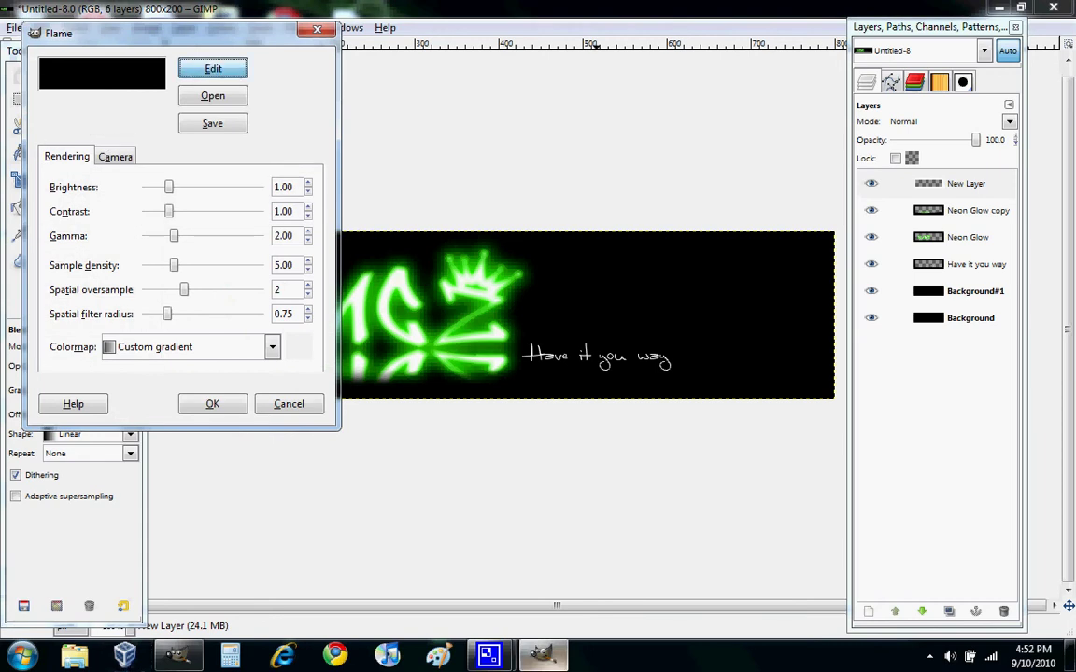
right_click(542, 656)
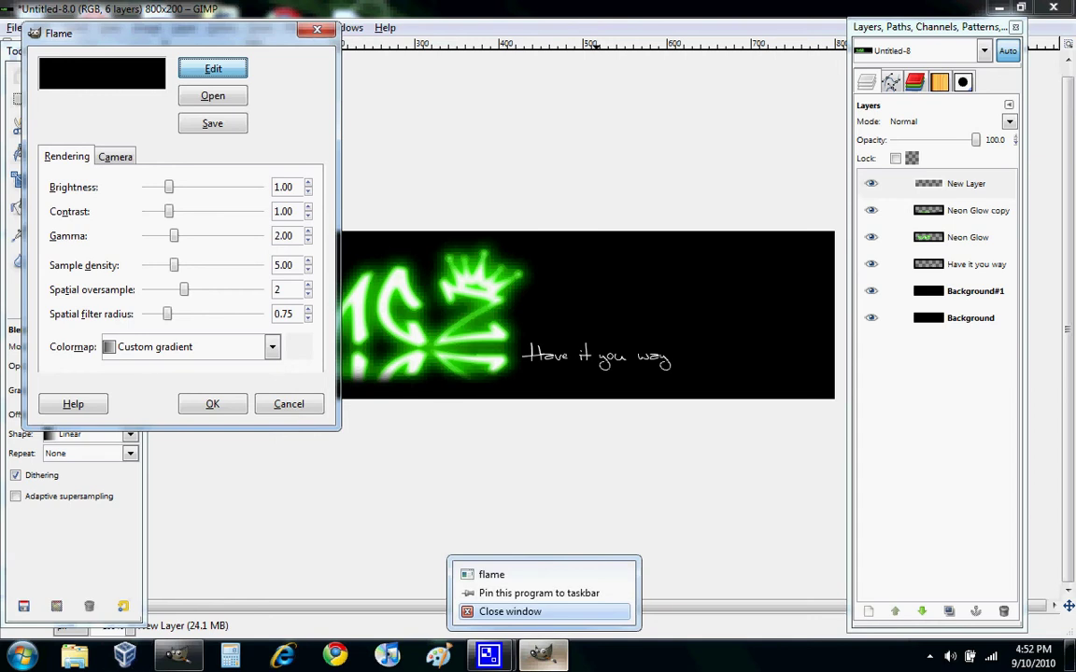
click(509, 611)
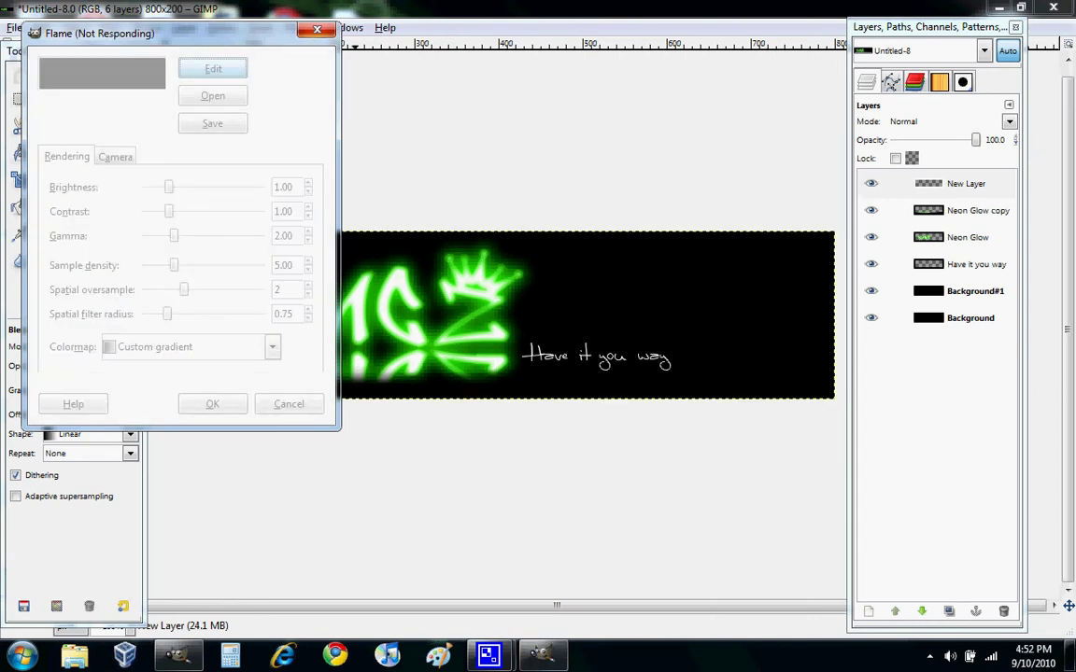
right_click(541, 654)
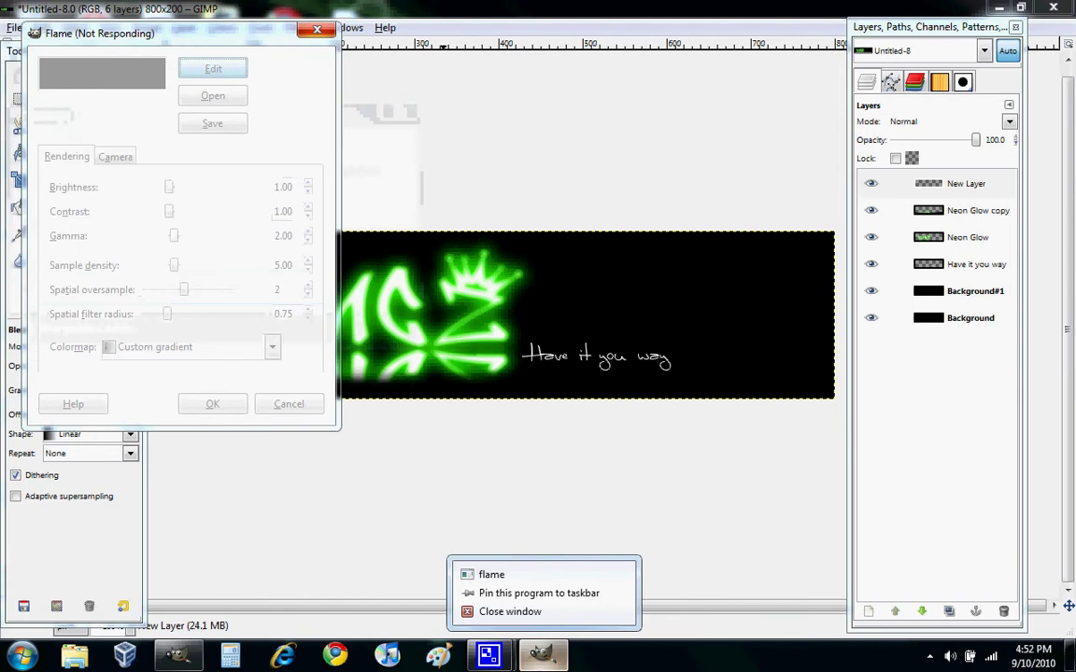
click(510, 611)
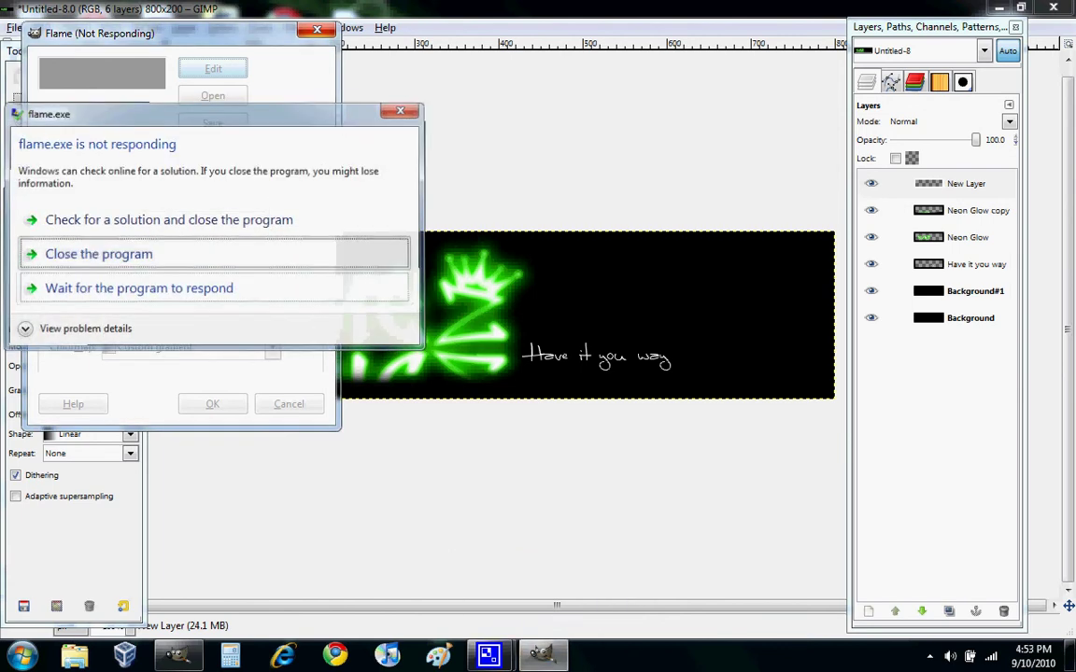
click(98, 254)
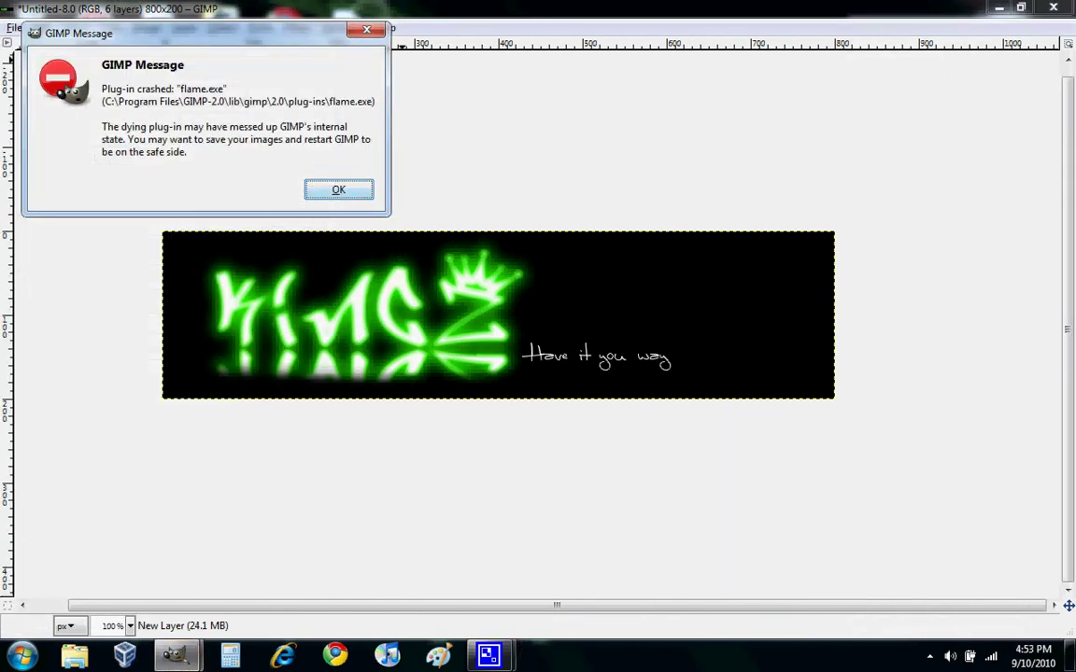
key(Return)
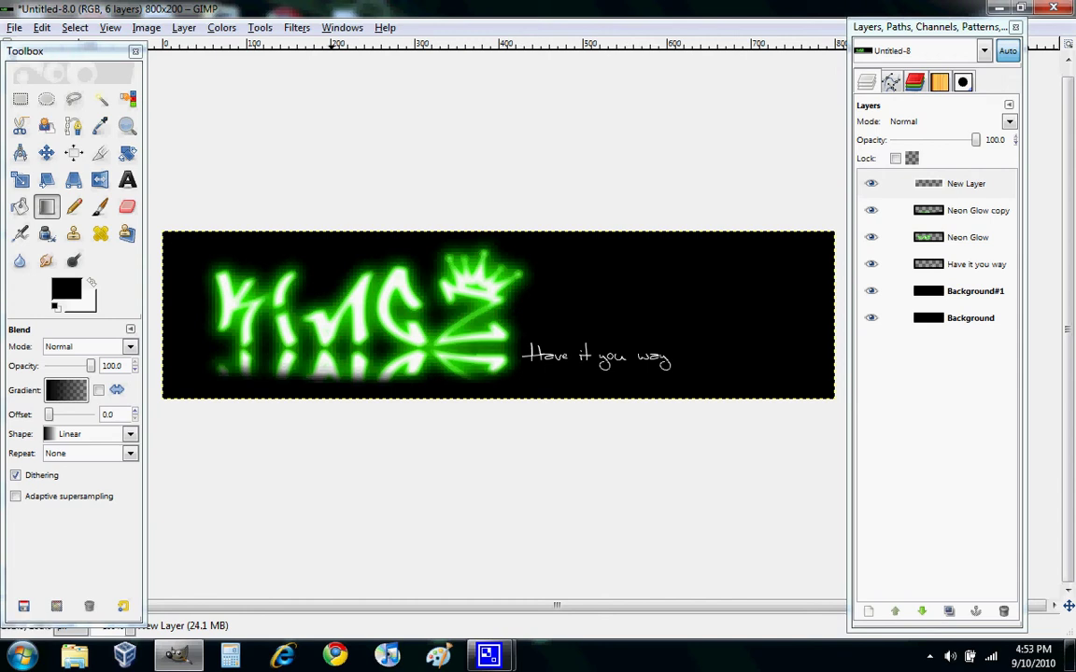
click(489, 656)
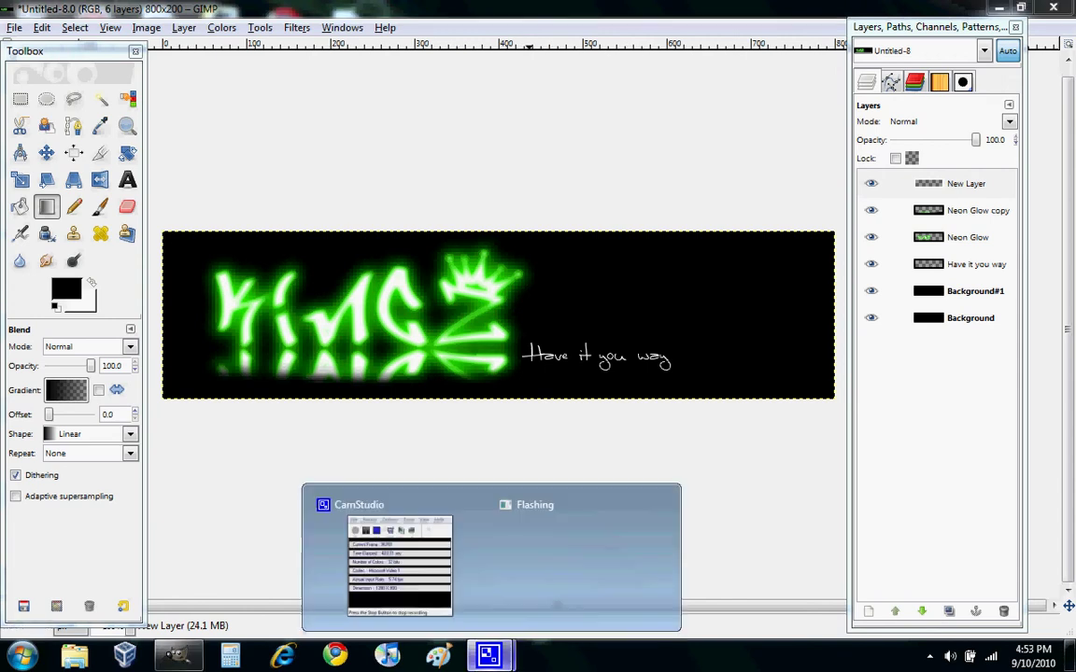
click(966, 184)
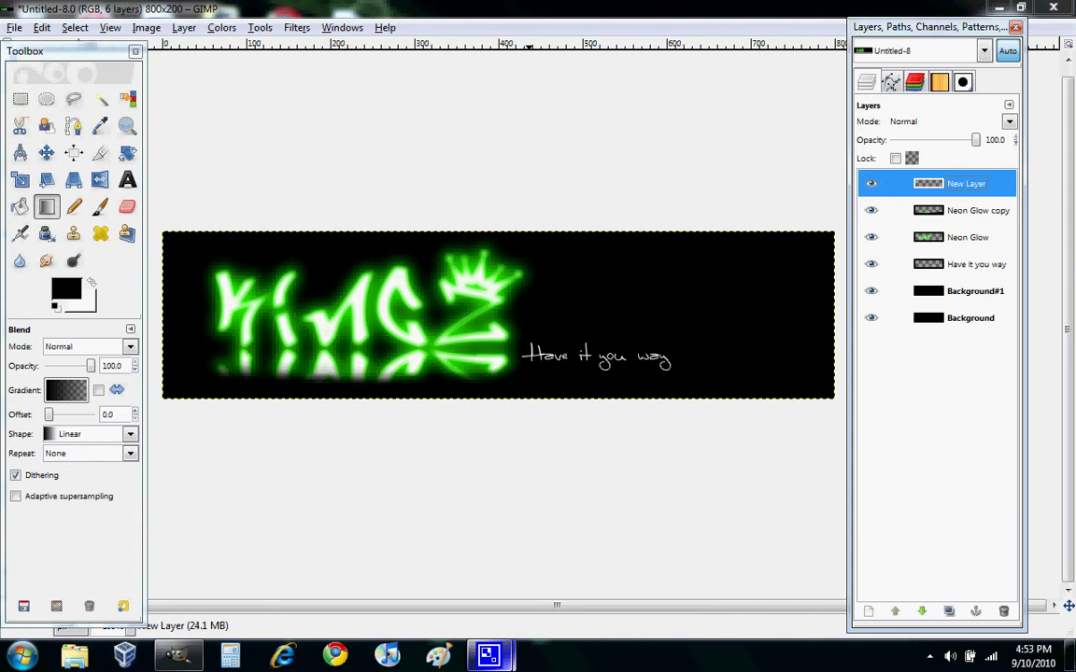
key(ctrl+m)
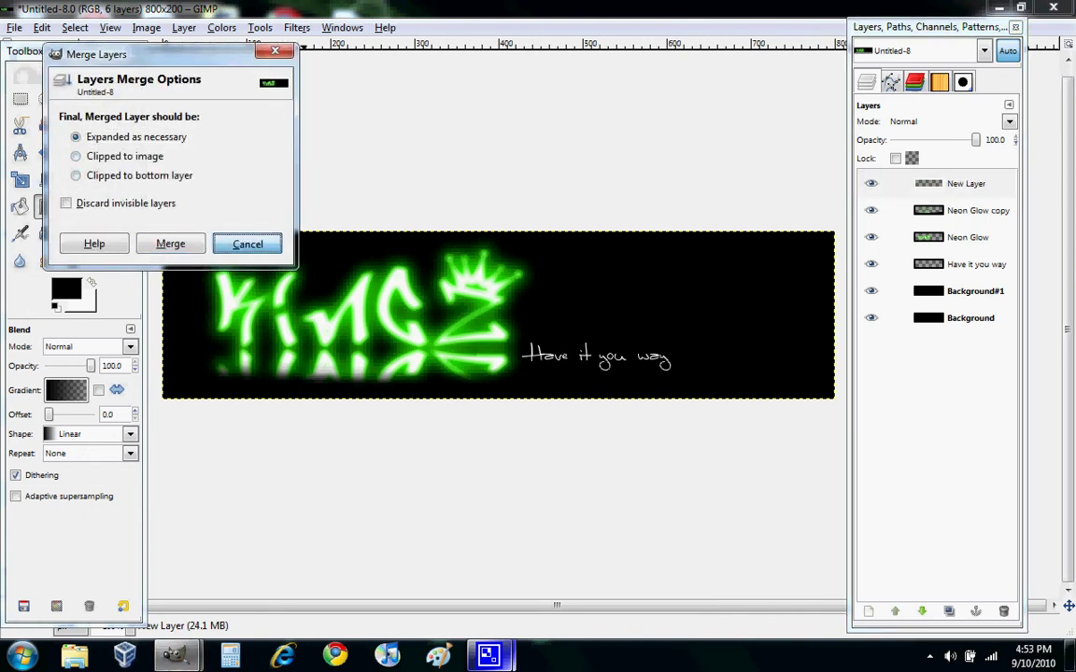
key(Escape)
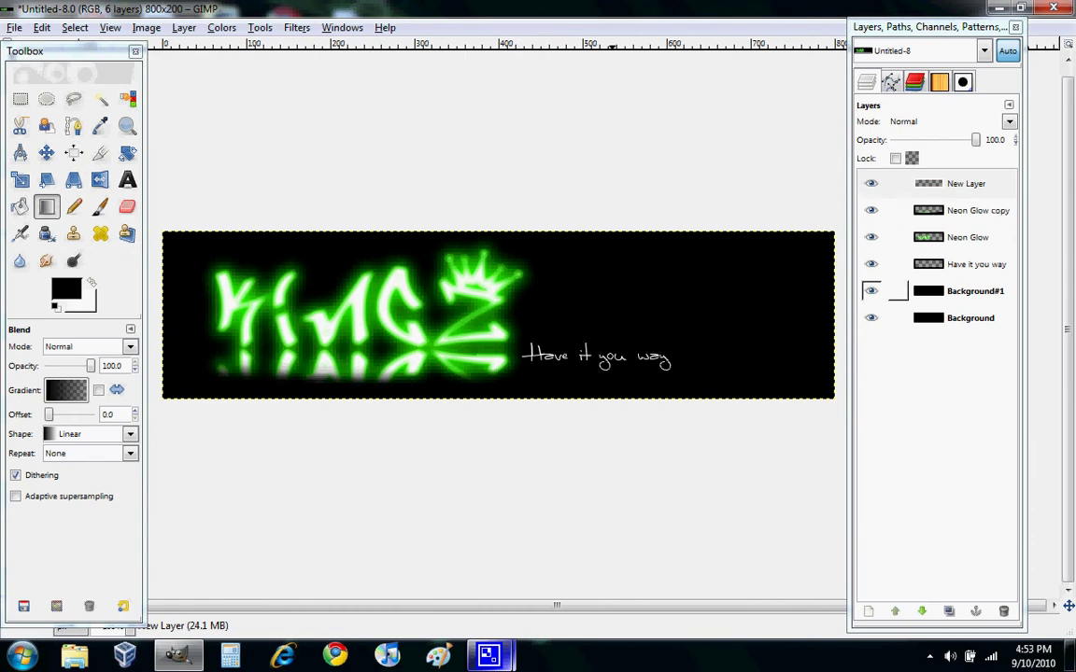
Step: Delete the Background#1 layer
click(944, 290)
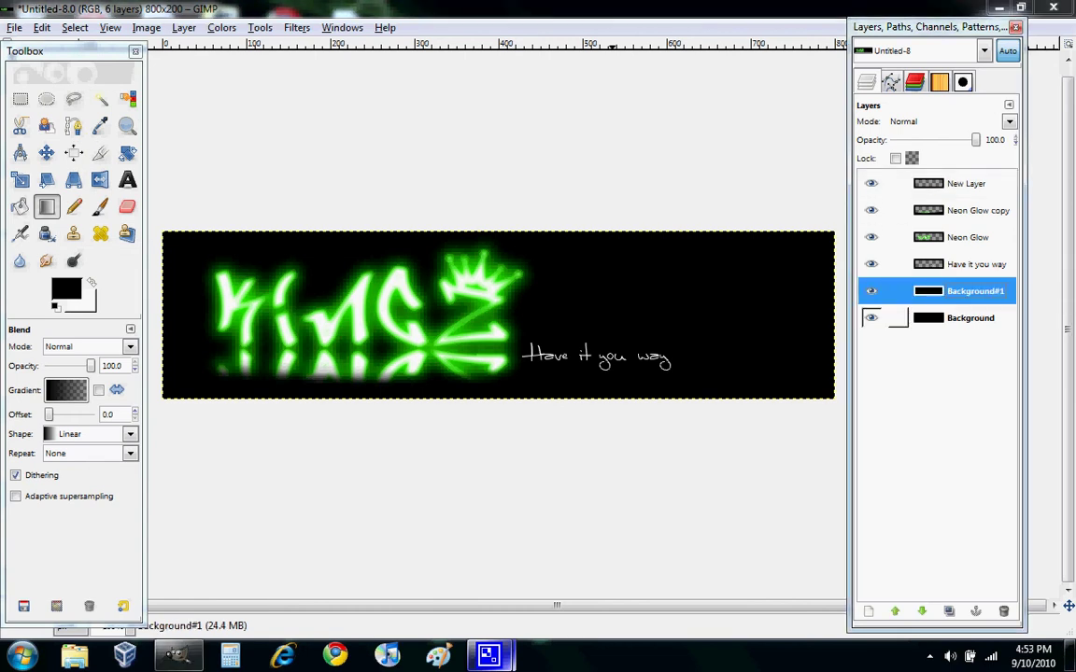
right_click(944, 290)
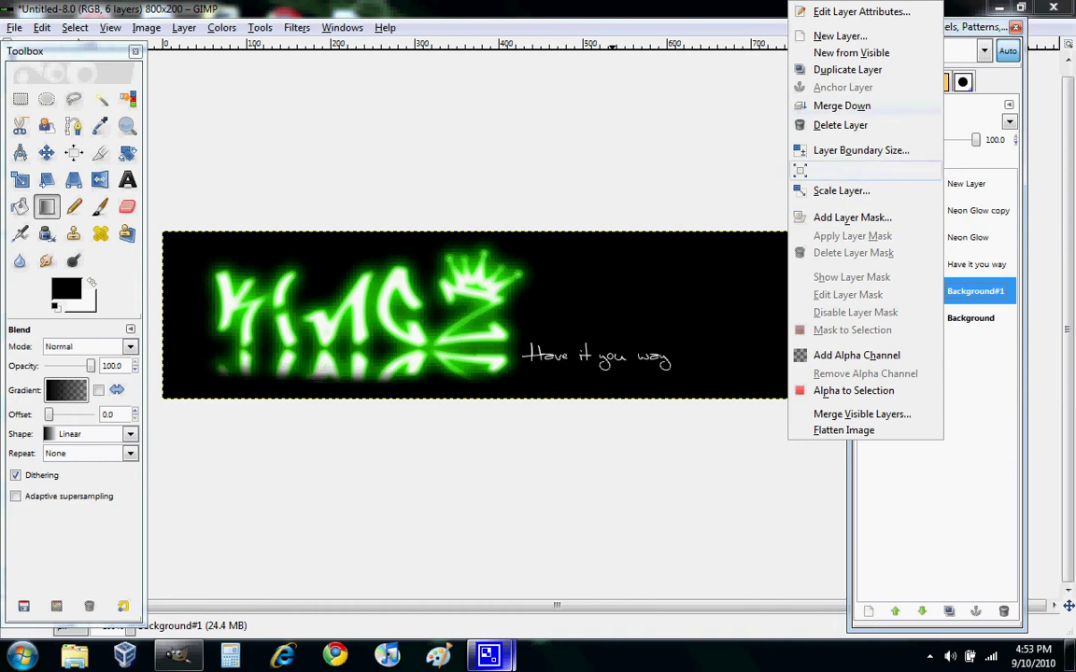
click(839, 124)
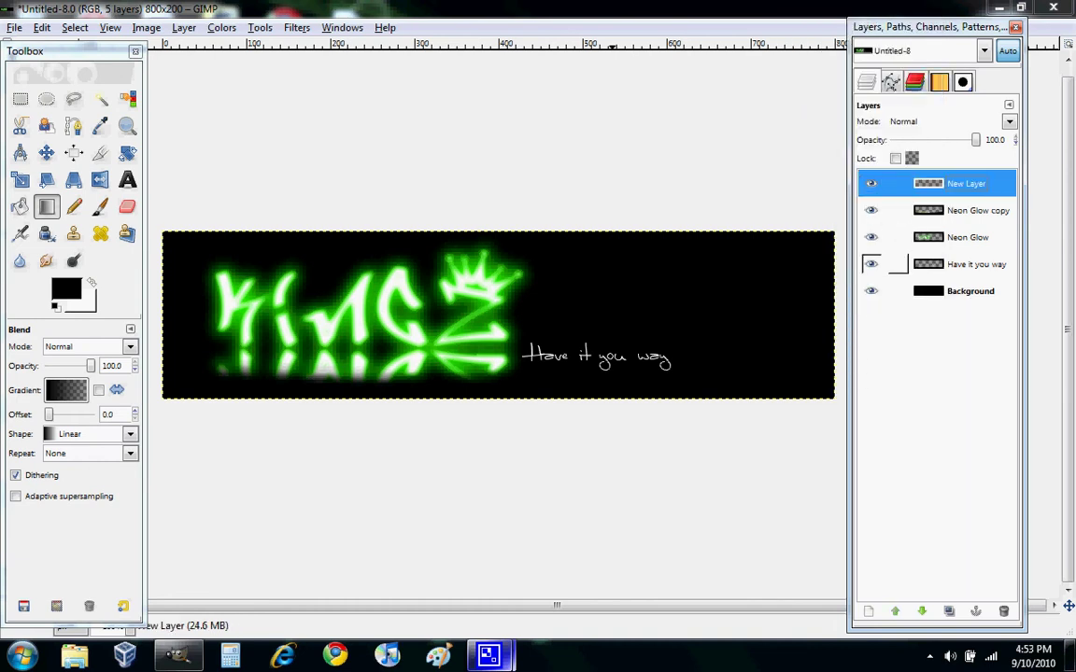
click(296, 27)
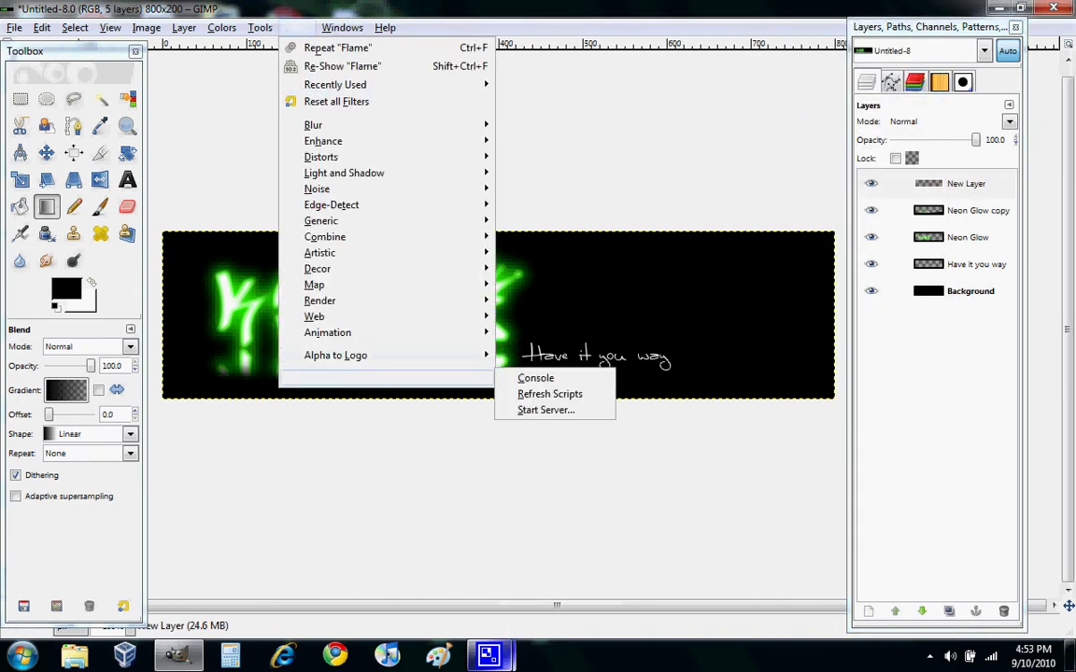
mouse_move(392, 355)
click(680, 192)
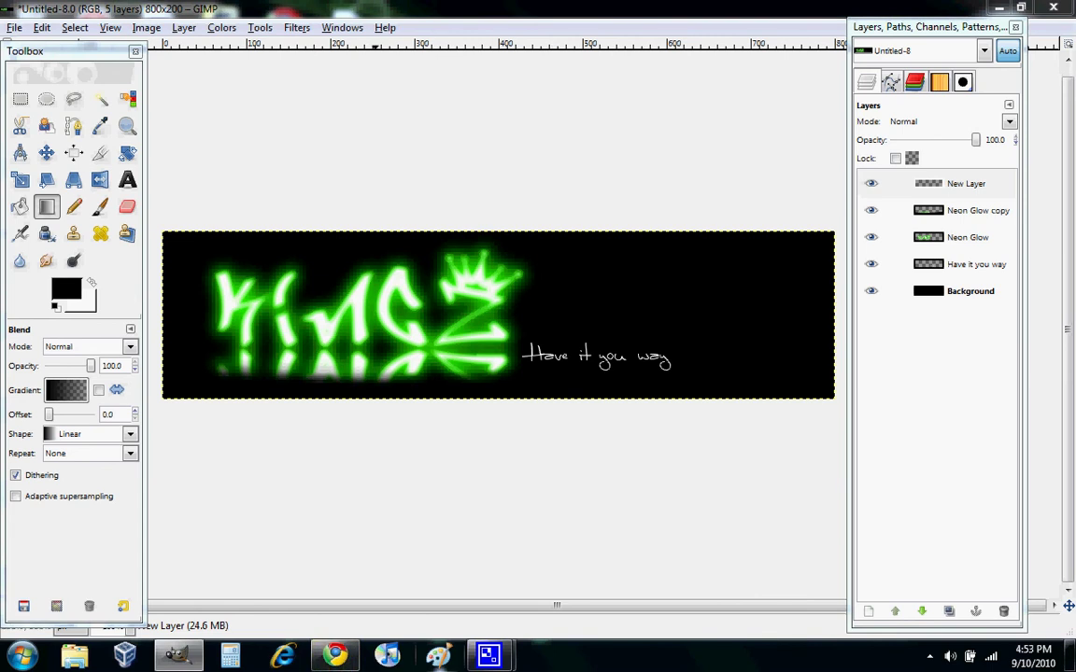
Step: Switch to Chrome and run a Google image search for "burgey king guy"
text(bu)
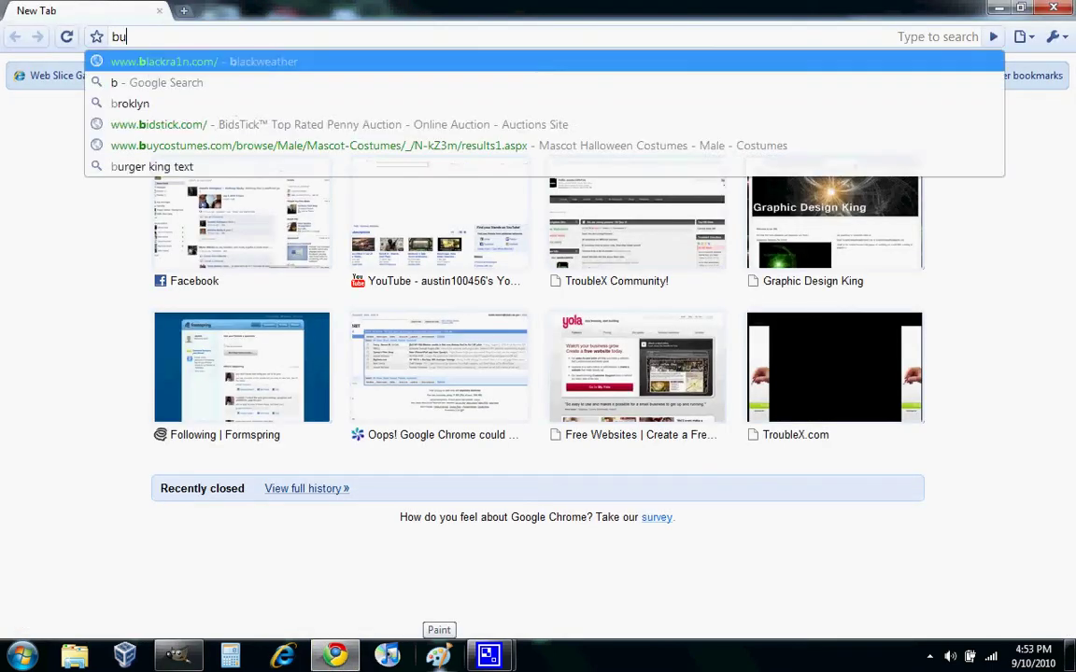
text(rgey king guy)
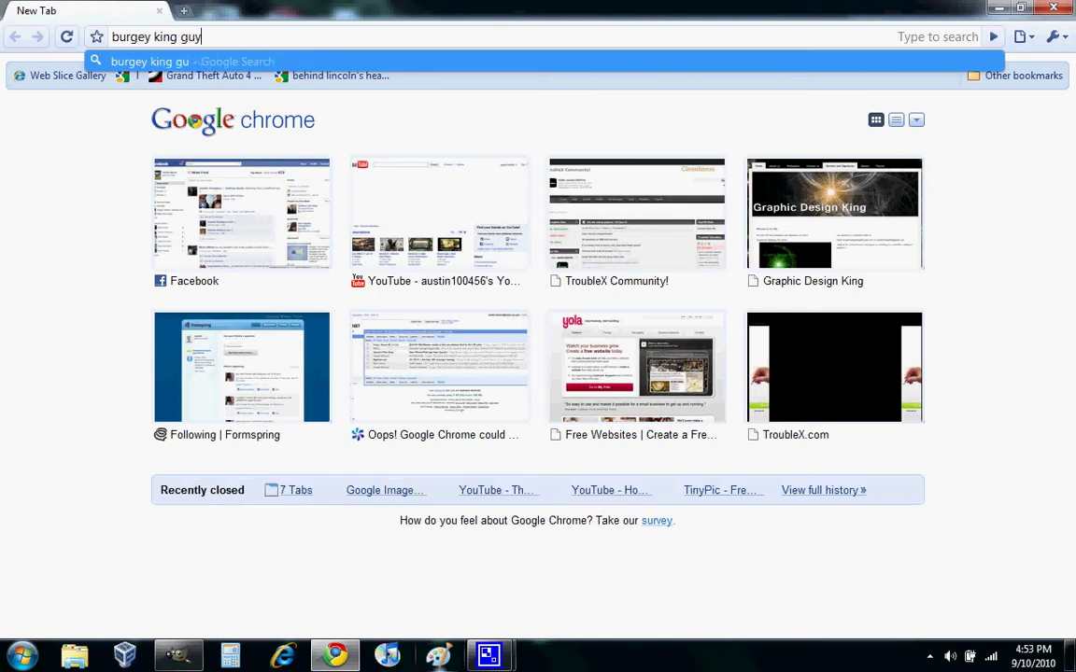
key(Return)
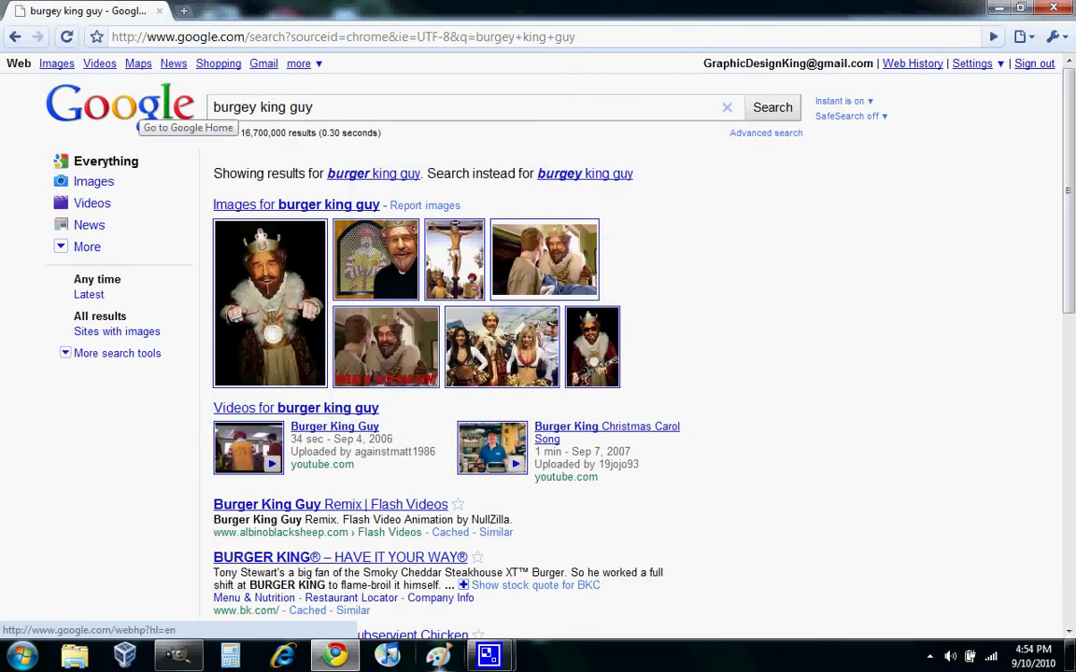
click(56, 63)
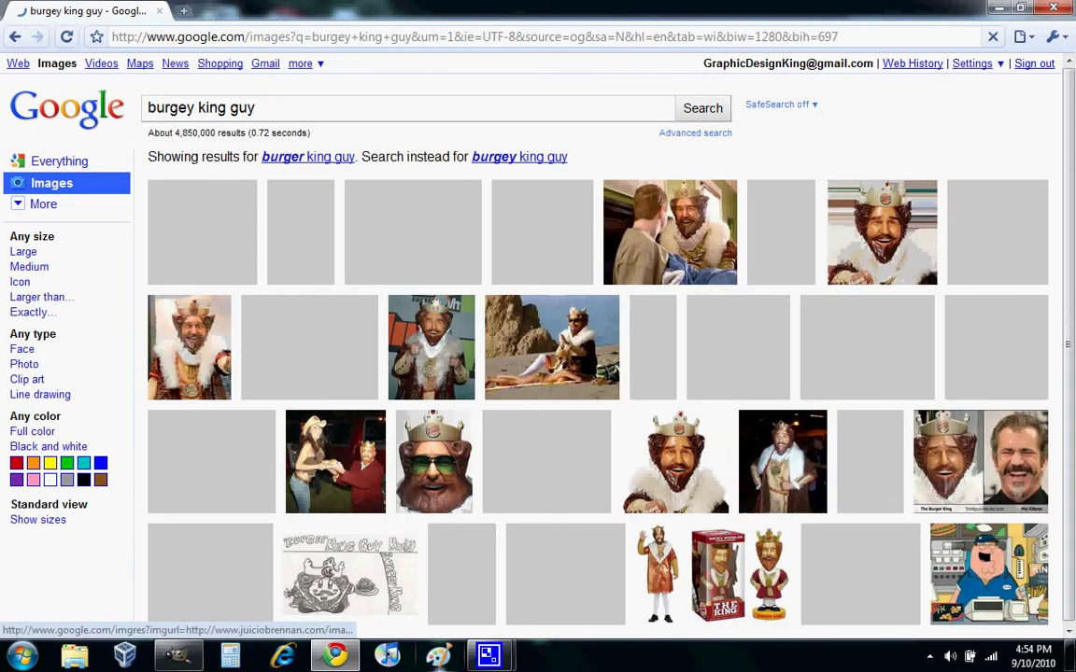
scroll(781, 309, down, 2)
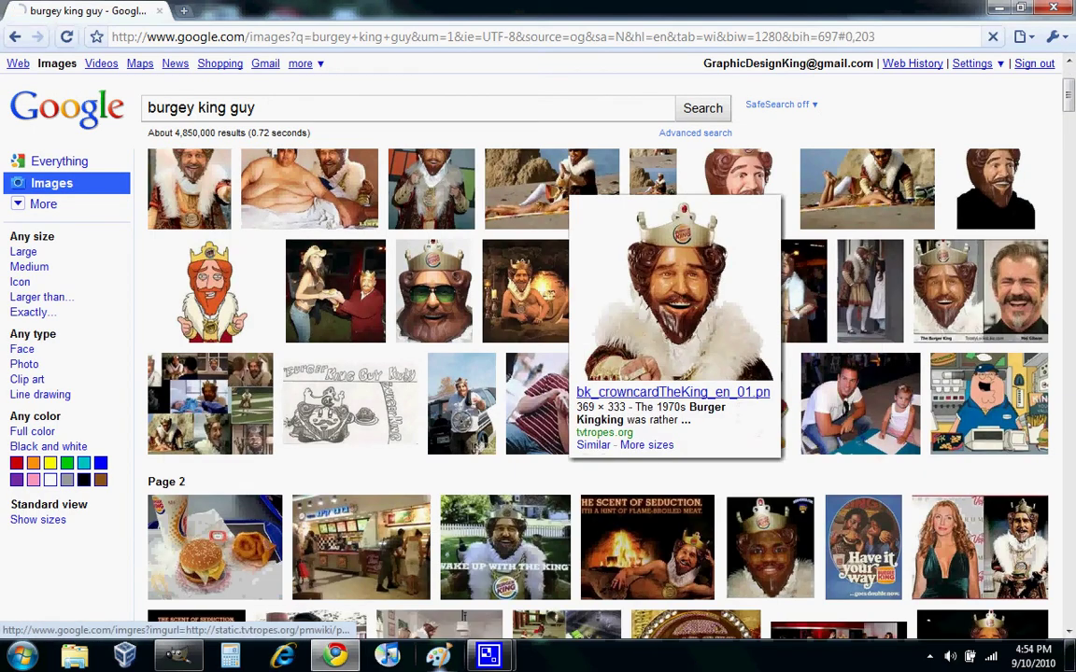
Step: Open the tvtropes.org result showing the crowned Burger King mascot on white and copy the picture from its page
click(677, 298)
right_click(372, 300)
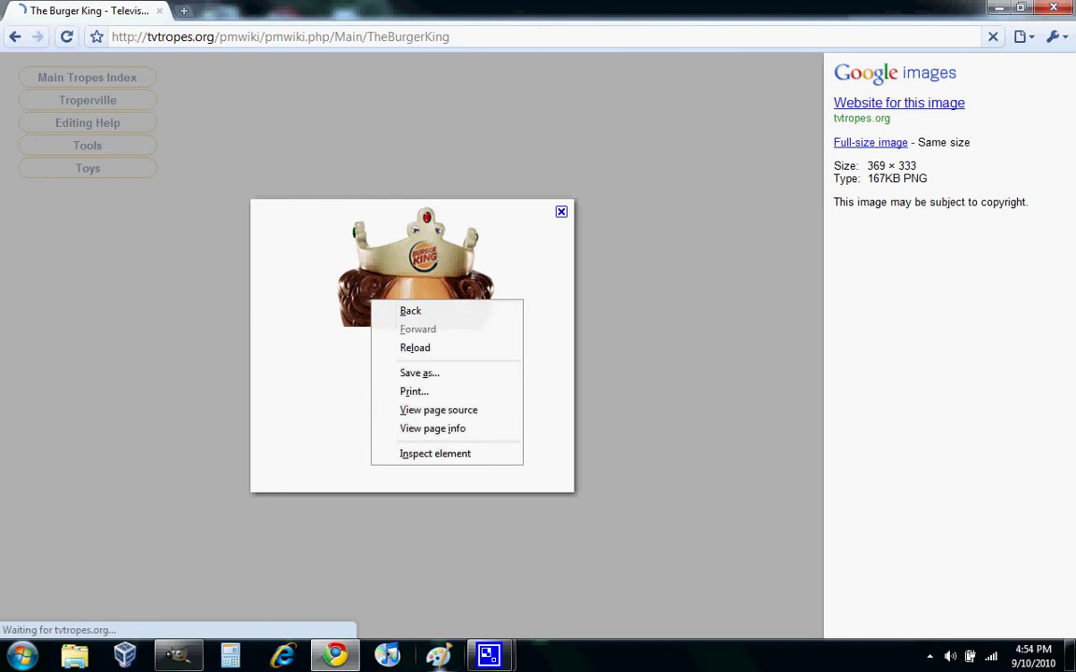
key(Escape)
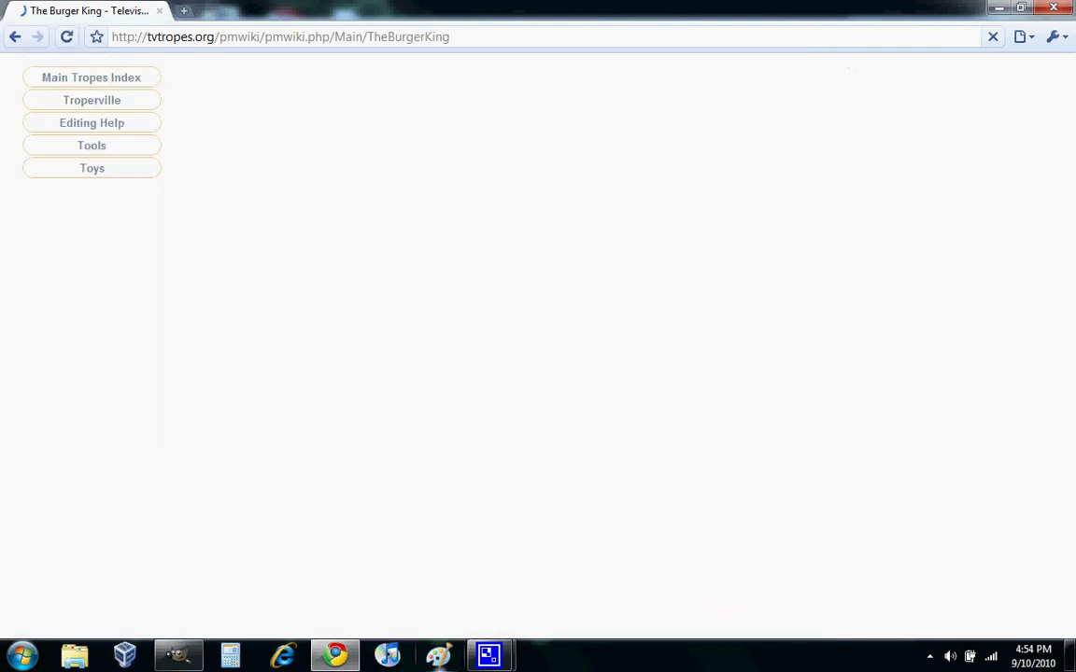
right_click(441, 305)
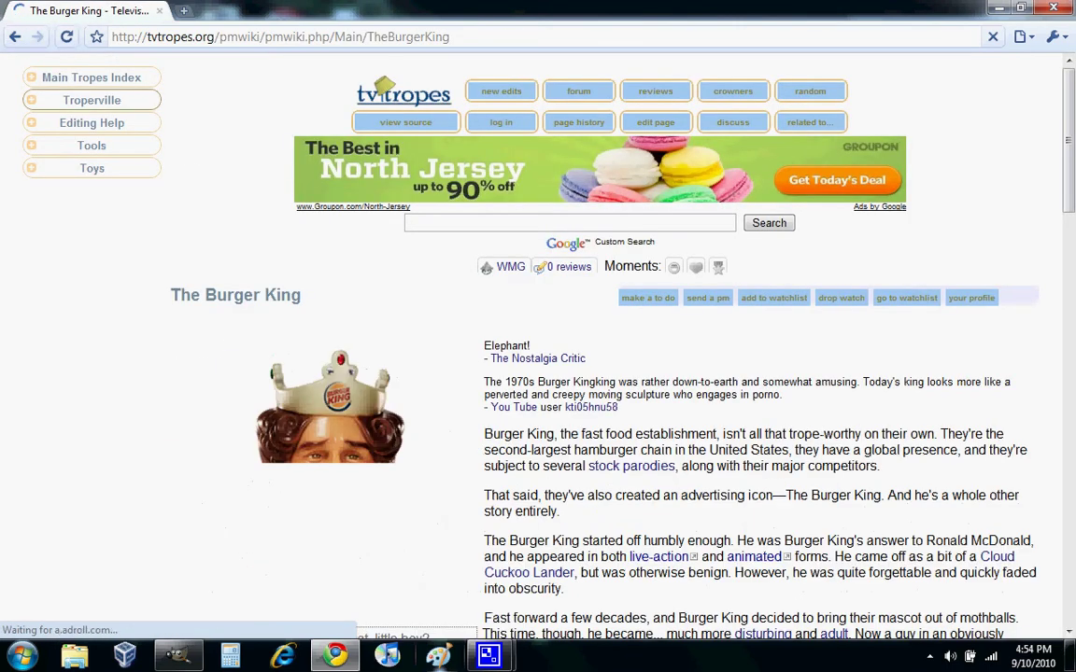
scroll(327, 467, down, 1)
right_click(328, 383)
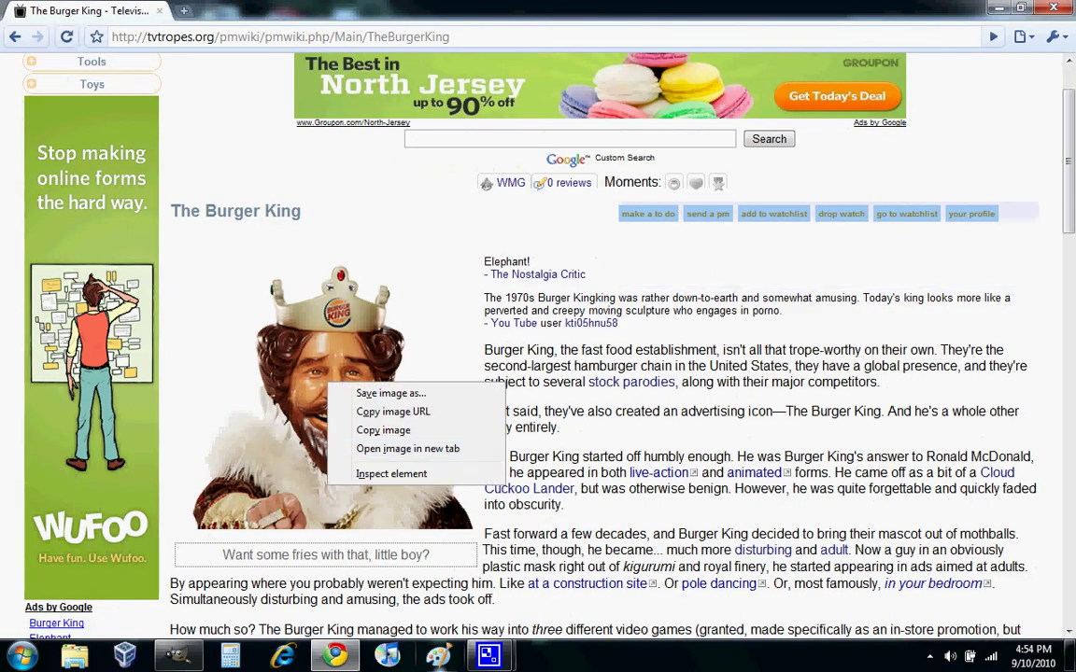
click(382, 429)
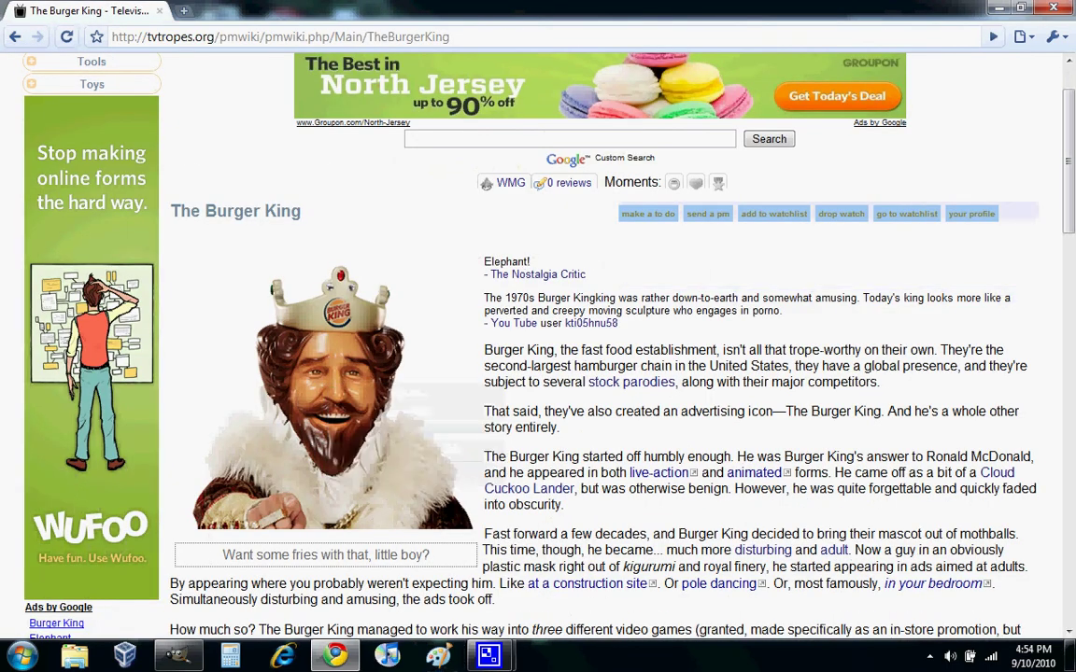
Step: Switch back to GIMP and paste the copied mascot picture into the banner as a new layer
click(177, 656)
right_click(532, 351)
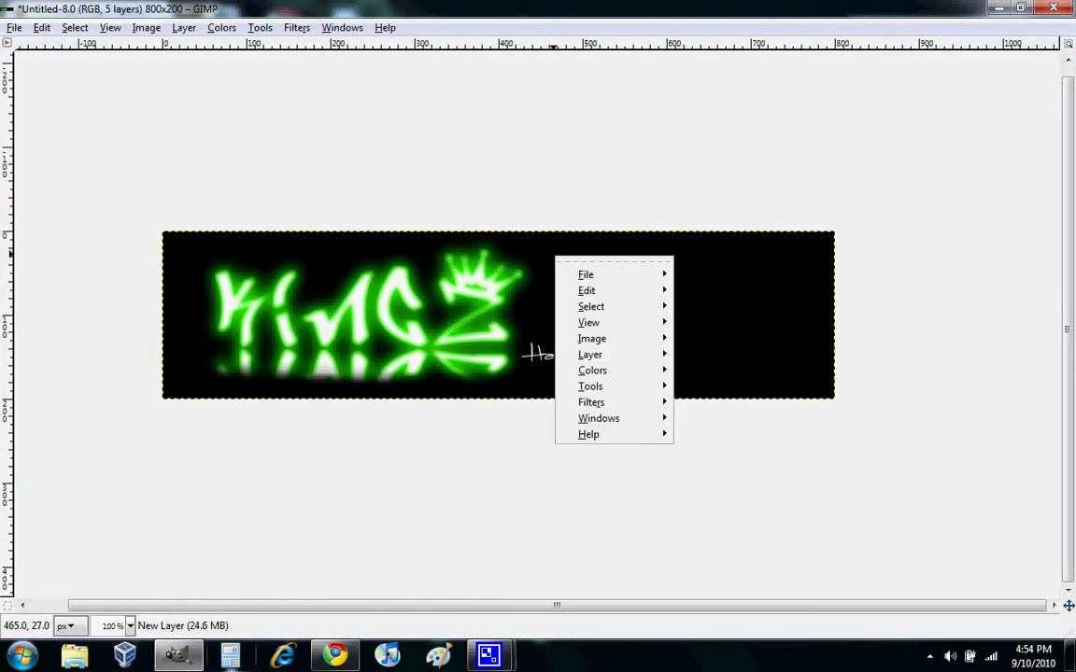
mouse_move(586, 290)
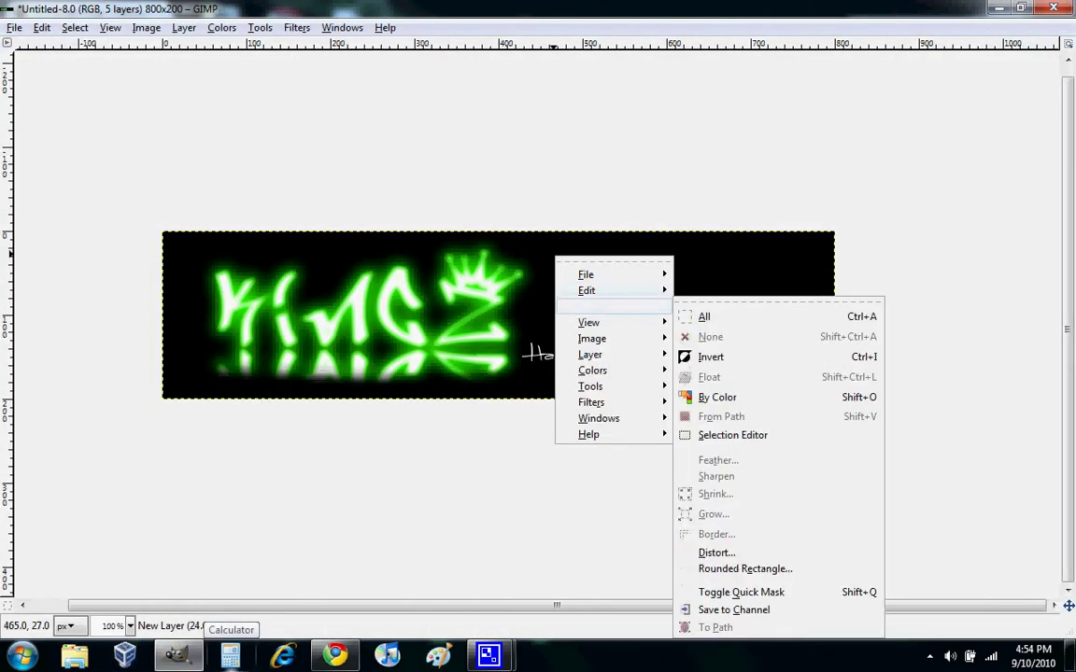
mouse_move(715, 451)
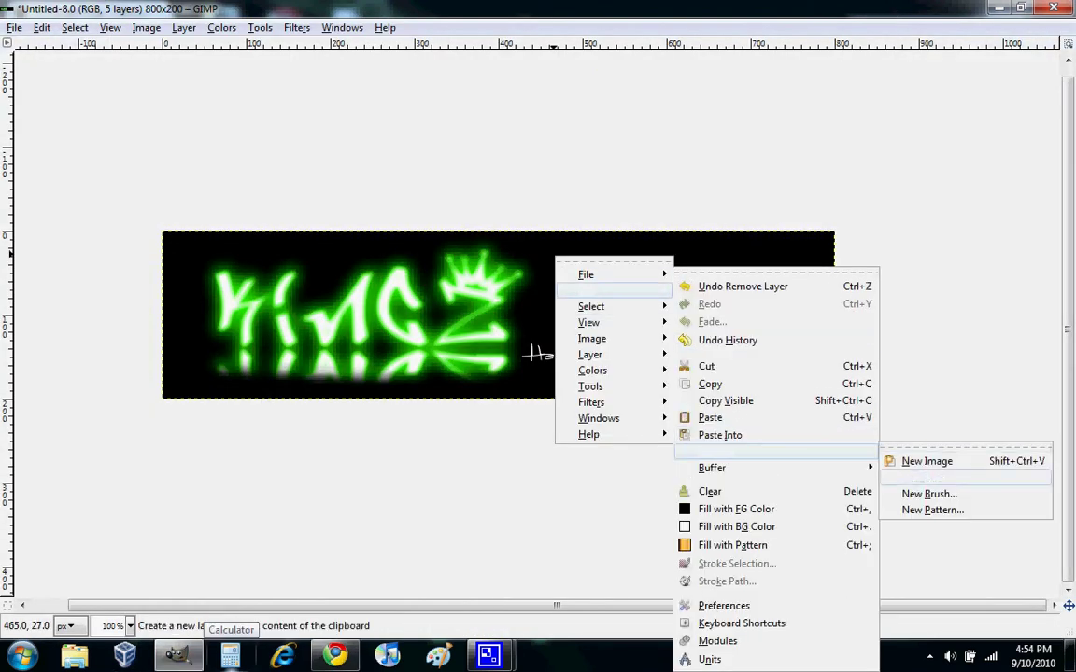
click(923, 478)
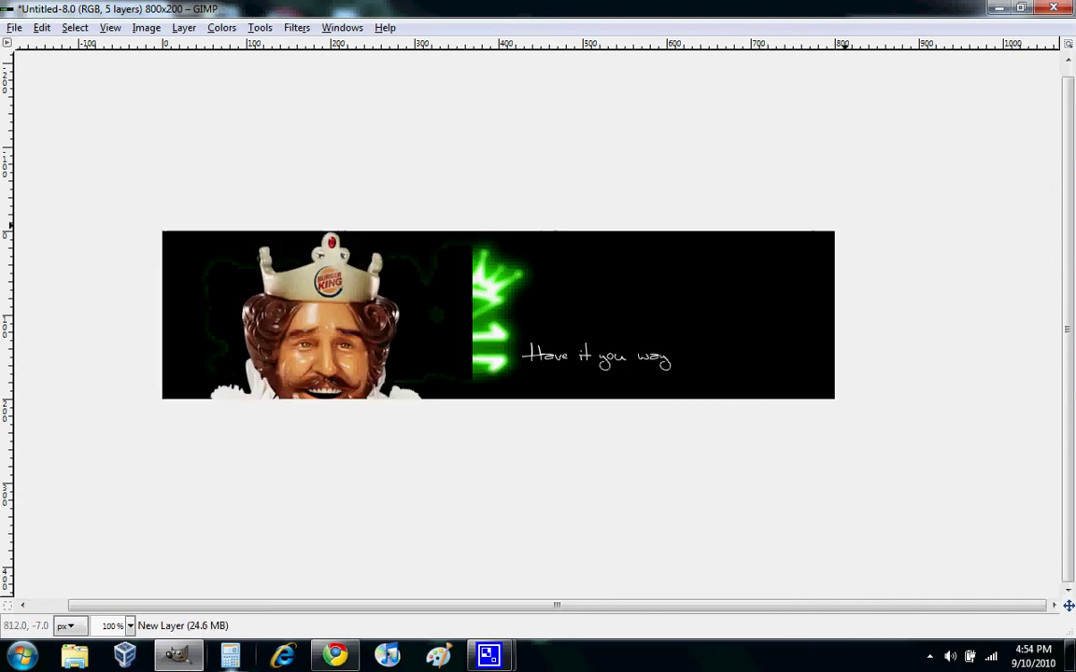
Step: Add a new transparent 800 × 200 px layer above the Clipboard layer
key(Tab)
right_click(970, 182)
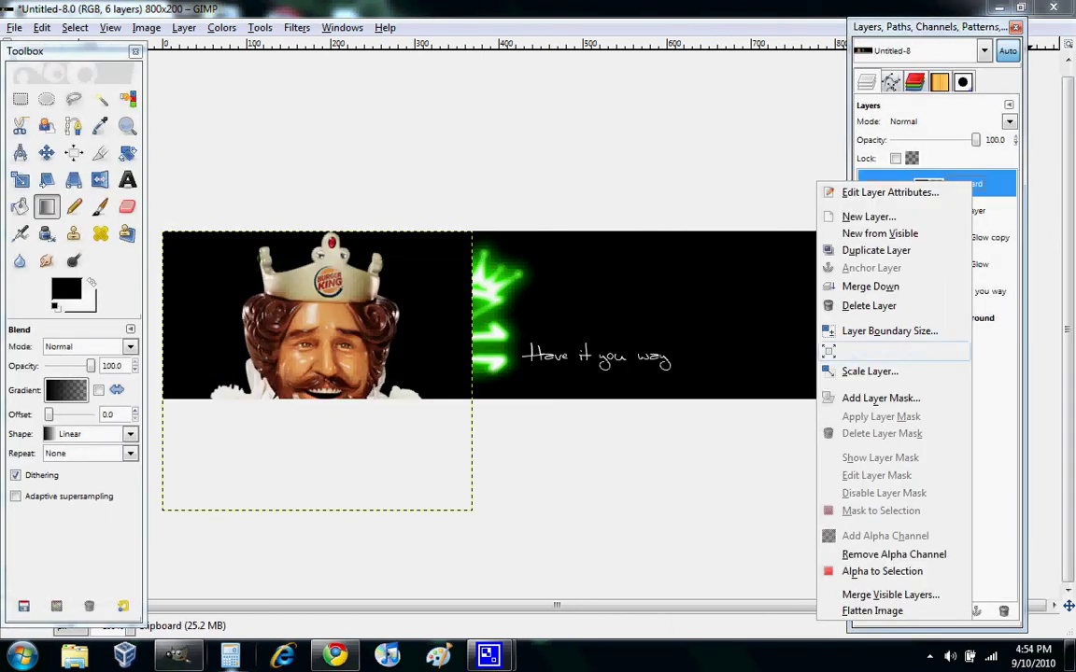
click(882, 216)
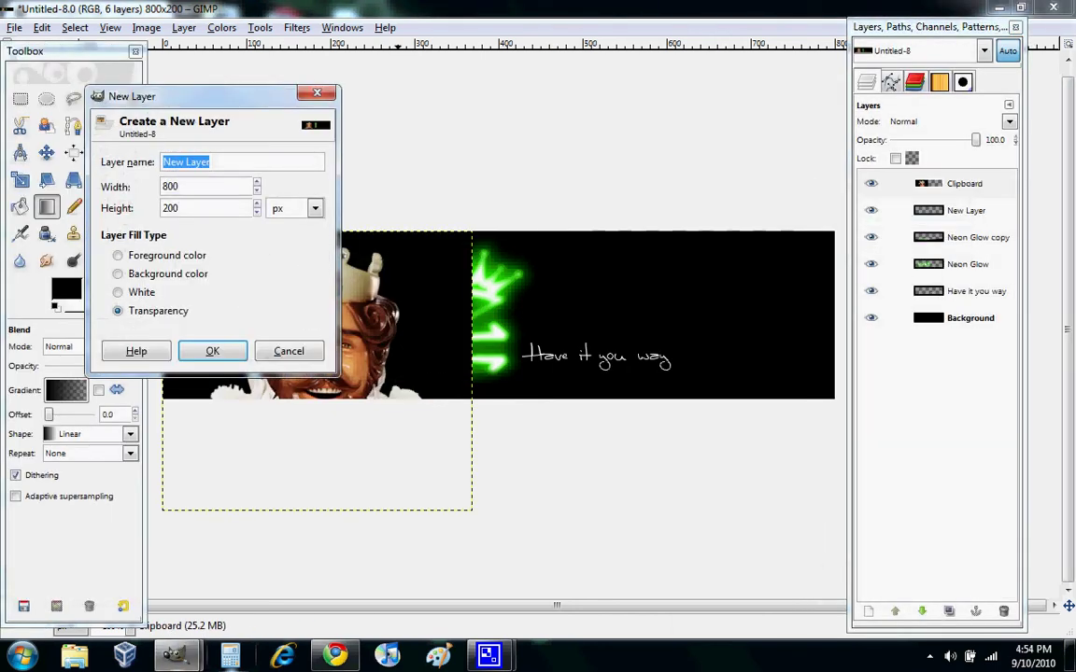
click(212, 345)
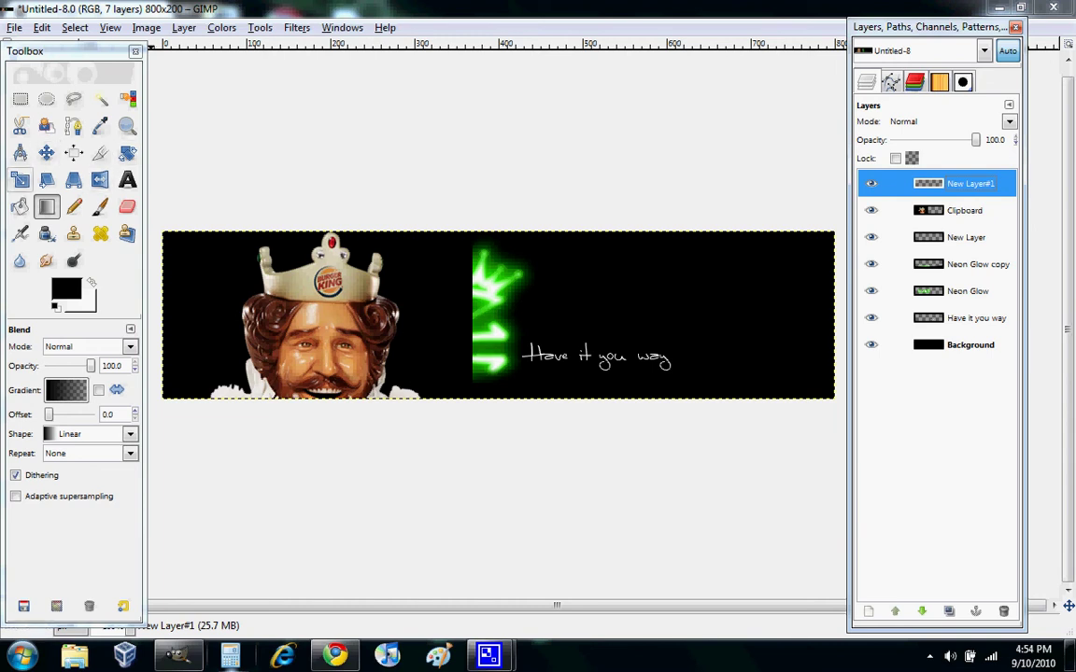
Step: Scale the Clipboard layer with the mascot picture to 222 × 200 px
click(20, 179)
click(295, 313)
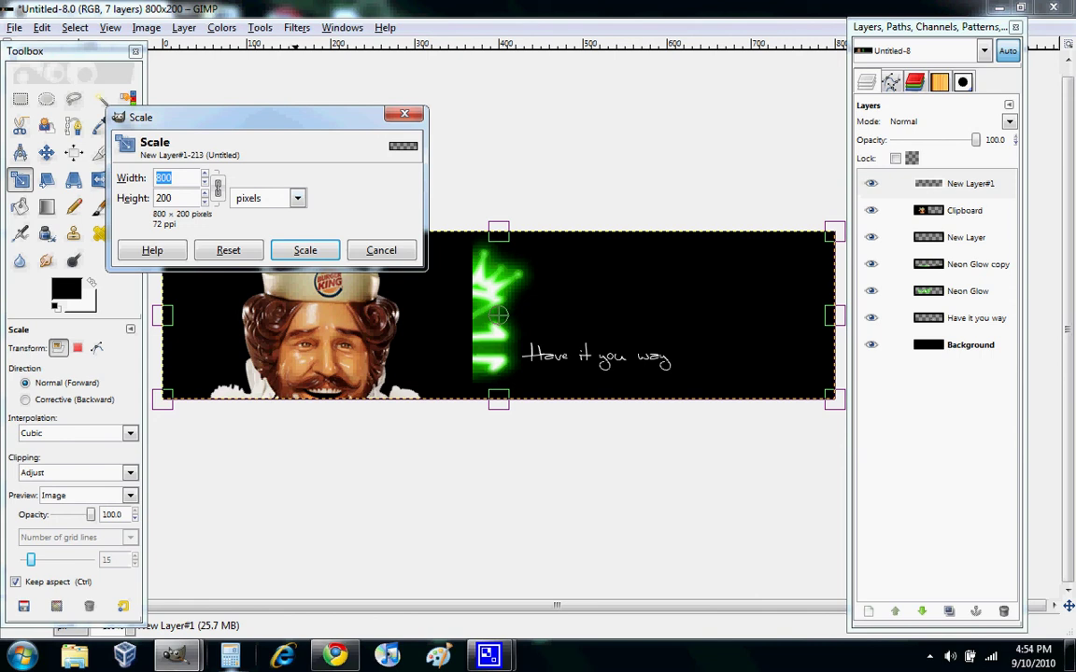
key(Escape)
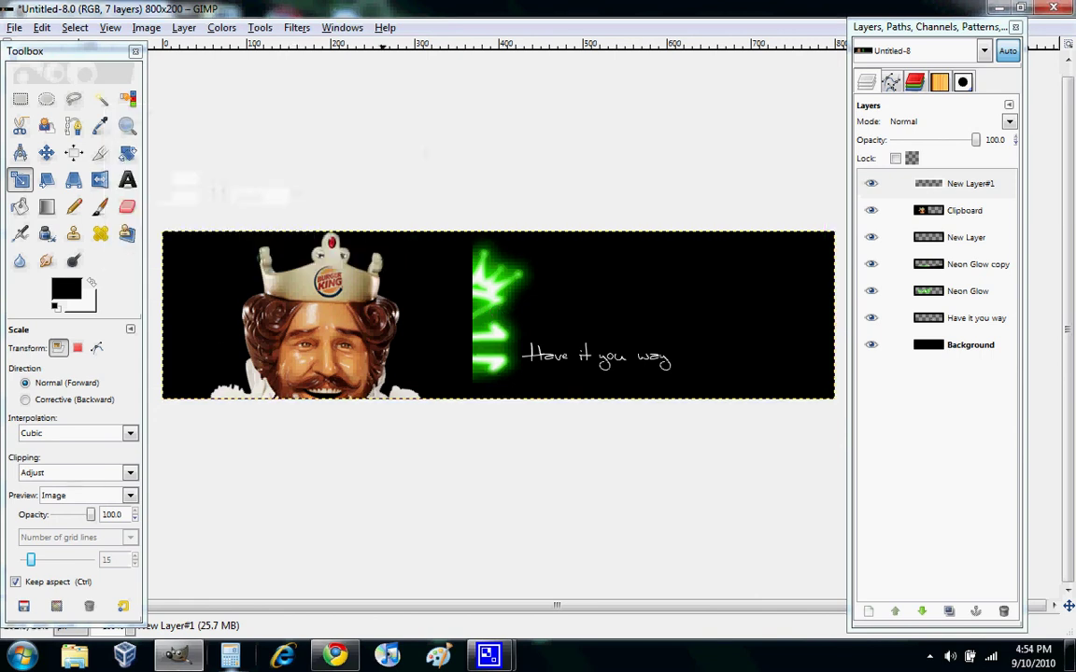
click(897, 211)
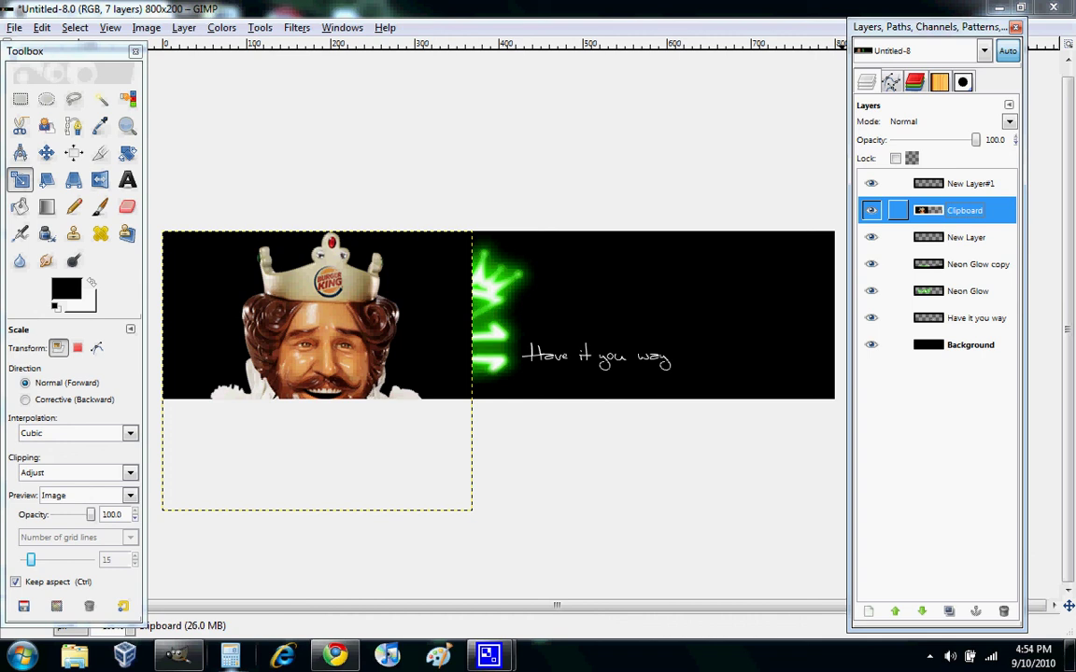
click(319, 373)
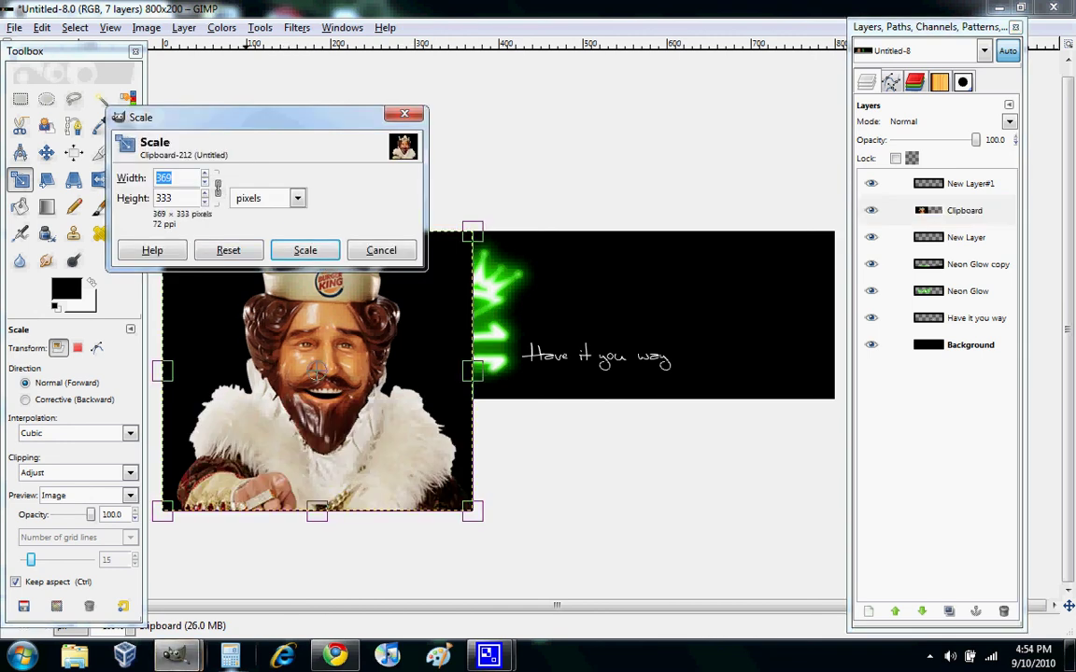
drag(316, 373, 256, 317)
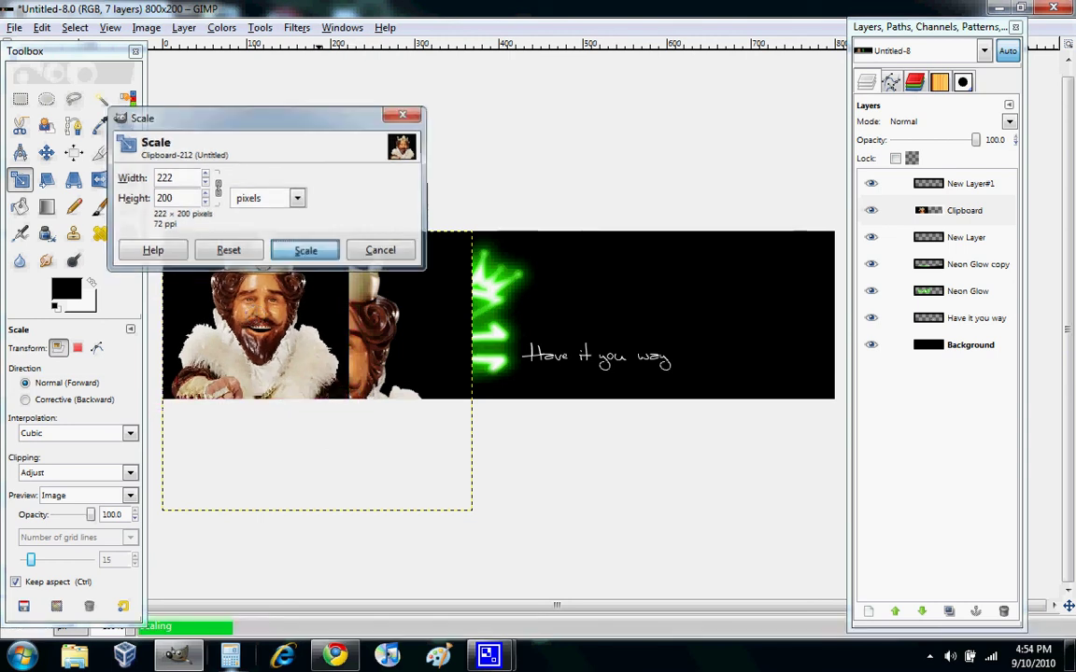
click(304, 250)
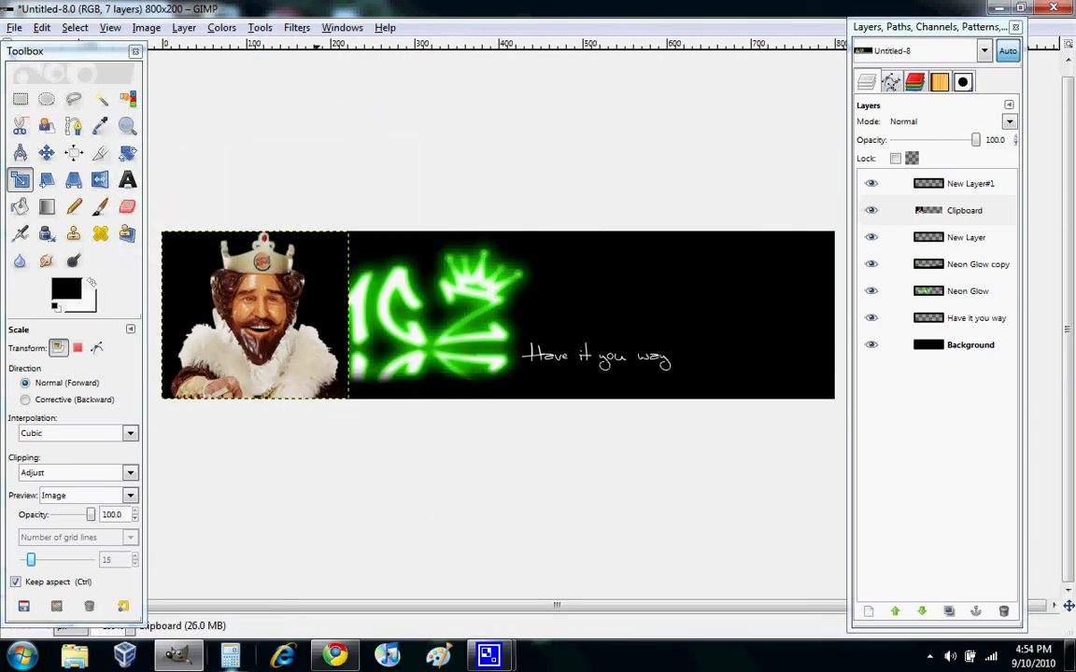
Step: Apply the Sharpen filter to the mascot picture with a sharpness of 25
click(297, 27)
mouse_move(323, 141)
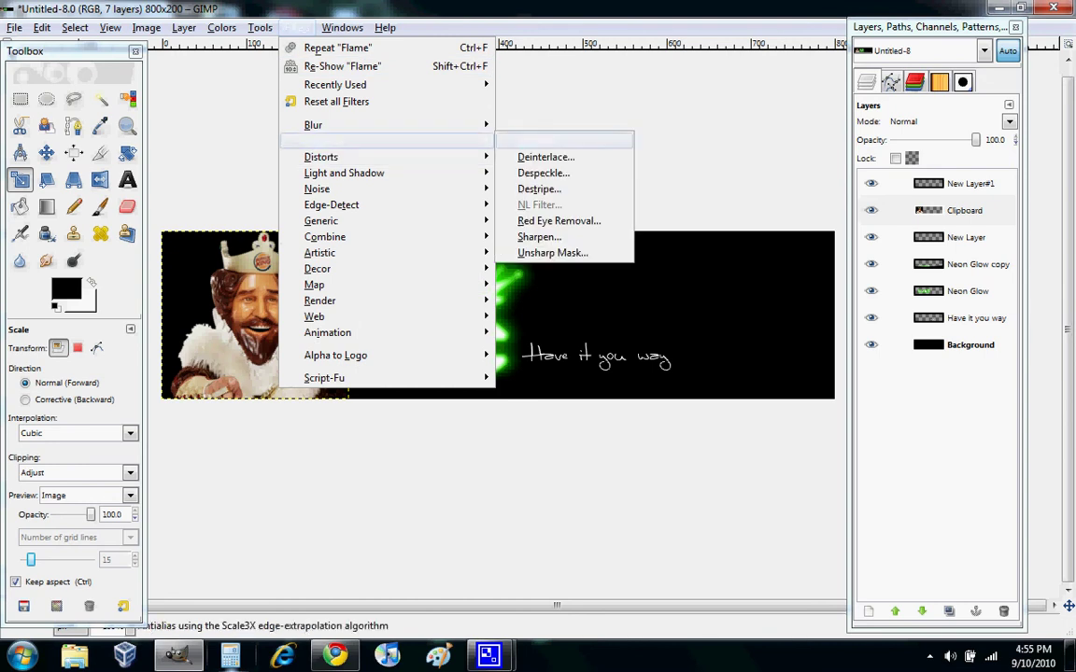
click(539, 237)
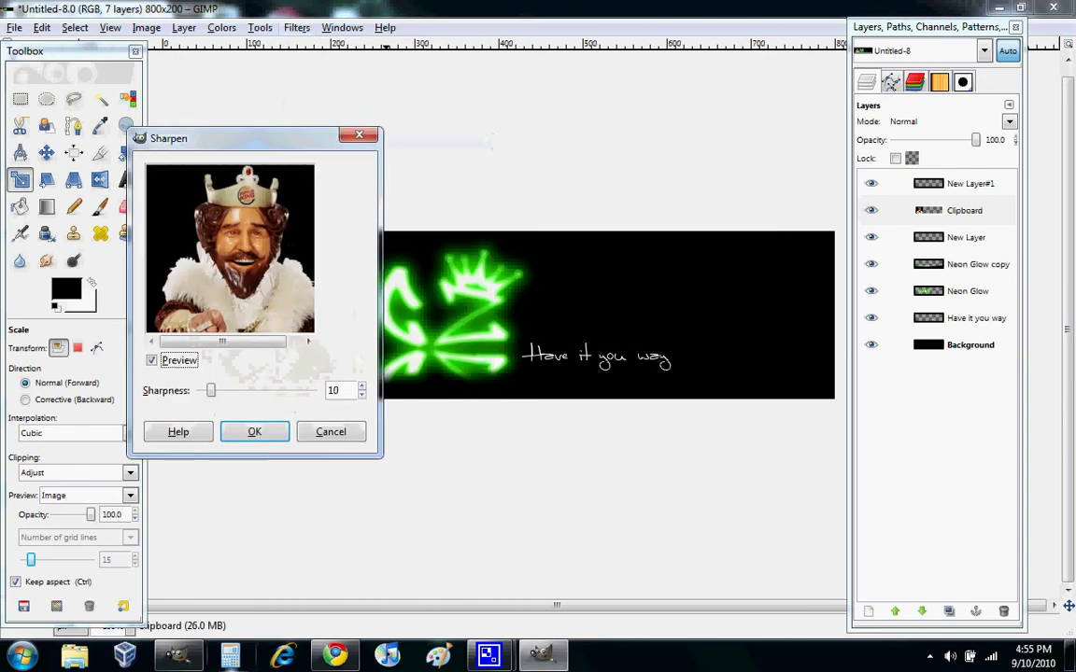
drag(211, 391, 228, 390)
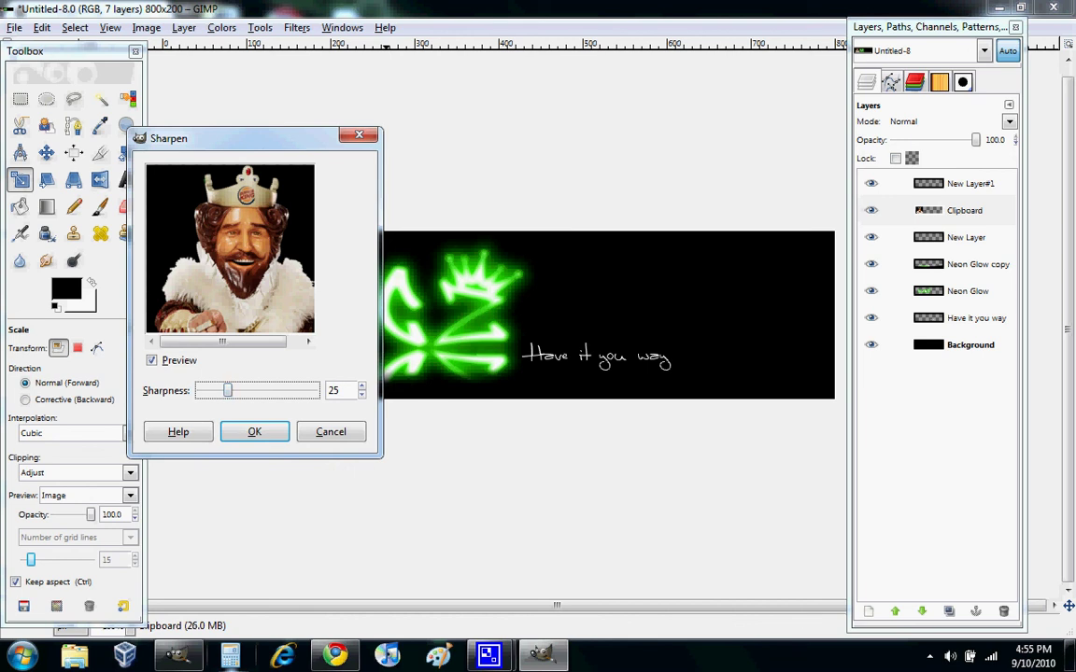
click(254, 431)
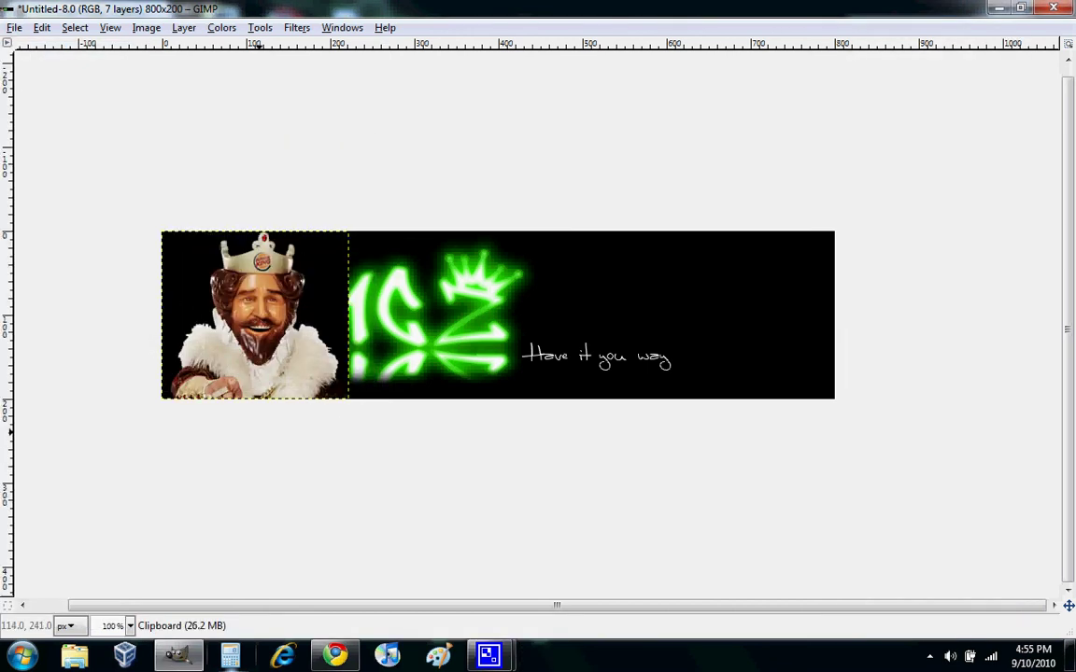
Step: Move the mascot picture over the middle of the Kingz lettering, its left edge about 126 px from the banner's left edge
click(47, 153)
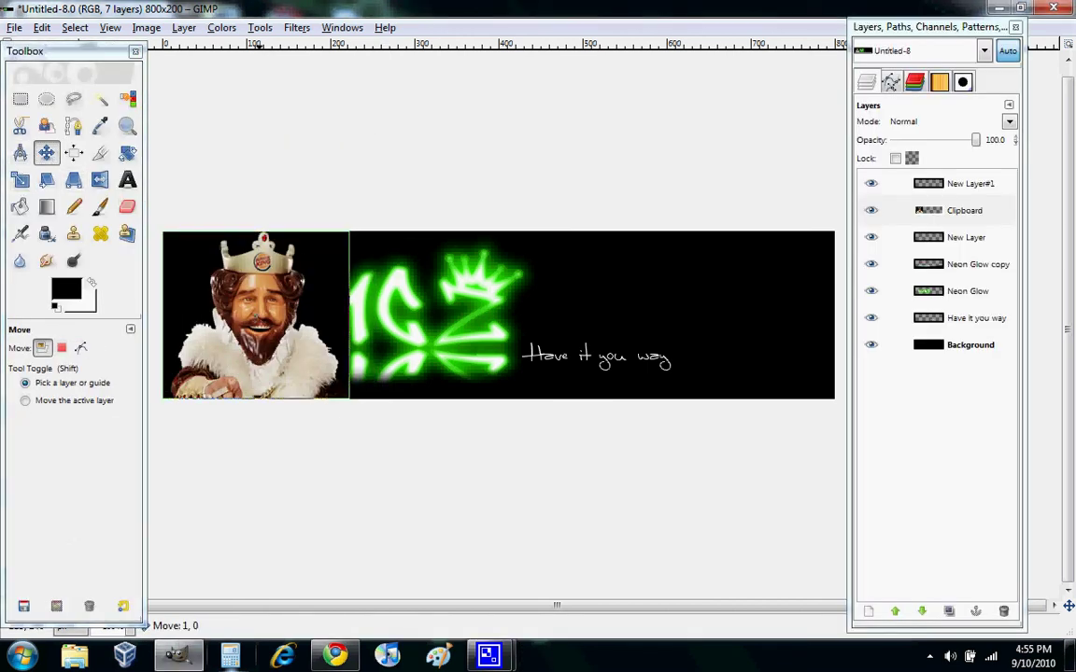
drag(257, 313, 354, 309)
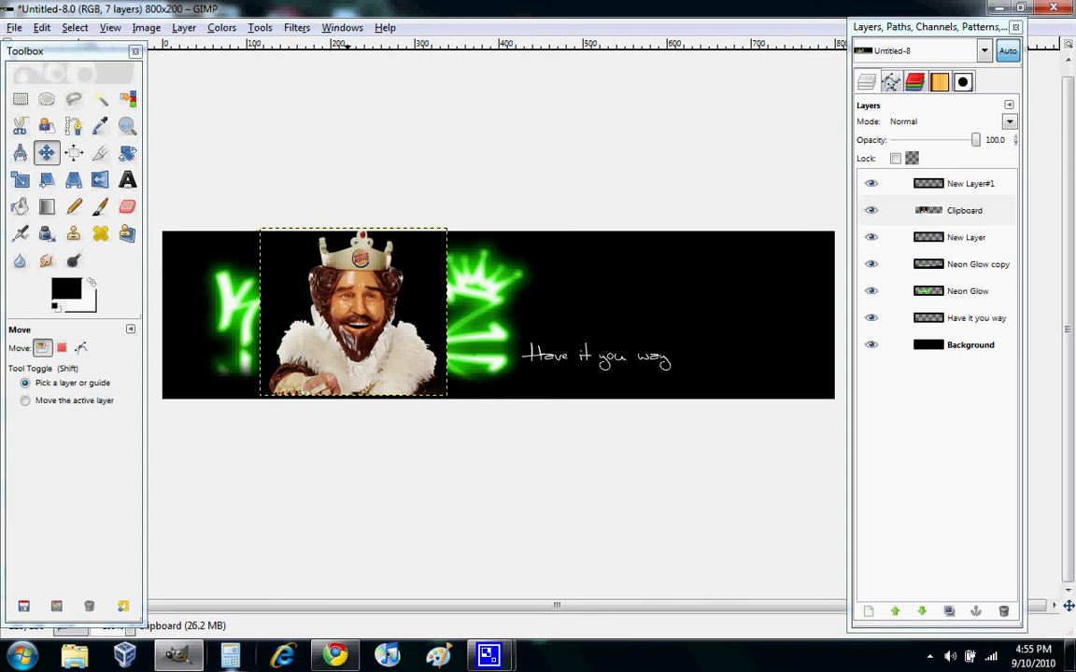
click(1008, 123)
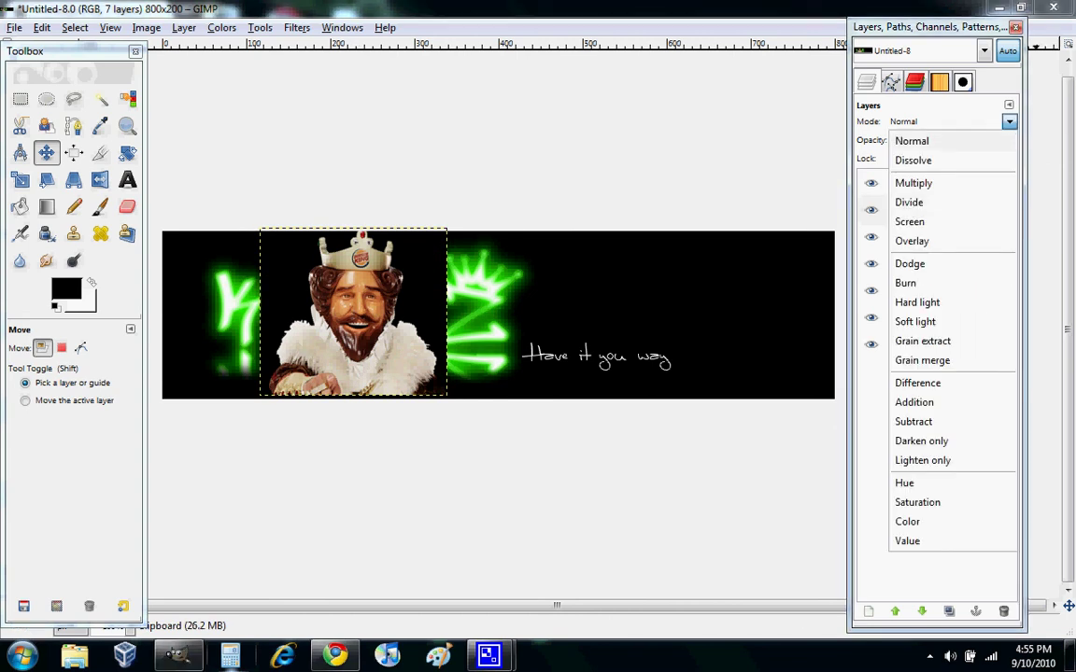
click(934, 141)
drag(334, 306, 343, 308)
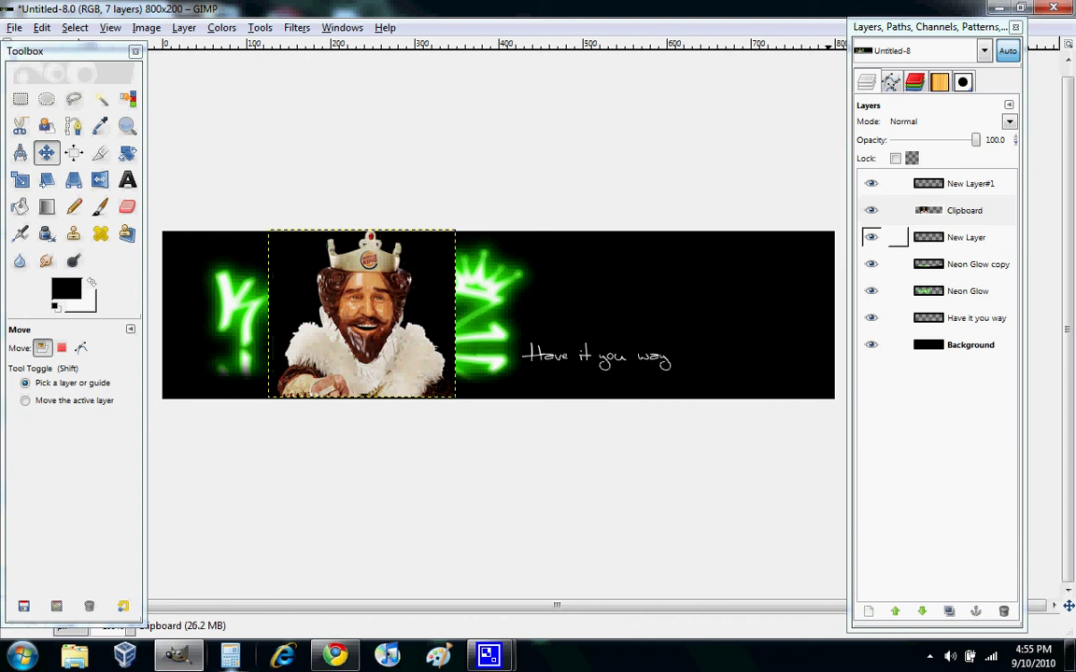
mouse_move(929, 290)
mouse_down()
mouse_move(971, 307)
mouse_move(982, 190)
mouse_move(969, 182)
mouse_move(915, 288)
mouse_move(924, 290)
mouse_up()
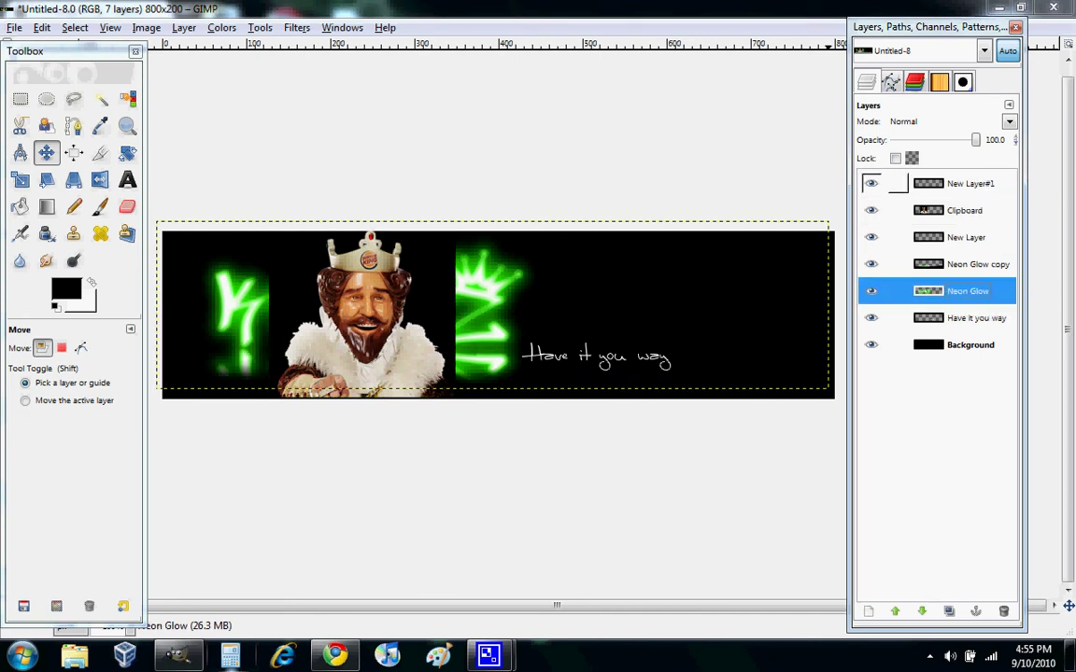
mouse_move(928, 210)
mouse_down()
mouse_move(952, 254)
mouse_move(947, 324)
mouse_move(871, 315)
mouse_move(871, 211)
mouse_move(930, 355)
mouse_move(932, 328)
mouse_move(869, 280)
mouse_move(871, 213)
mouse_move(910, 313)
mouse_move(936, 302)
mouse_move(942, 283)
mouse_move(963, 349)
mouse_move(924, 211)
mouse_up()
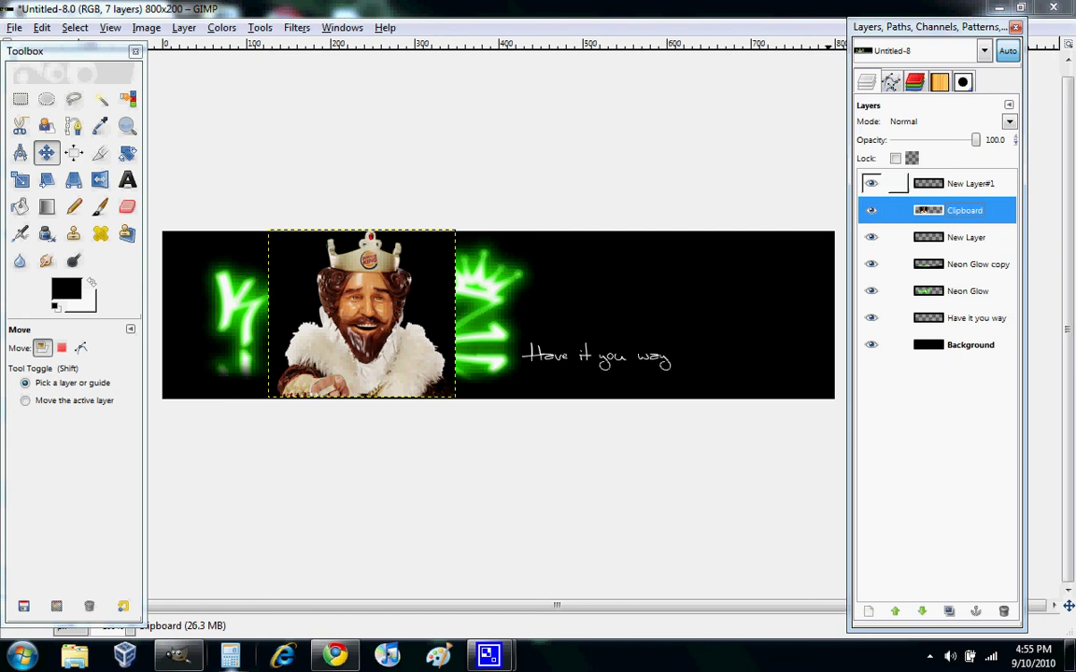
Step: Set the Clipboard layer's mode to Screen and move the mascot picture near the banner's right end, its left edge about 563 px in
click(1009, 122)
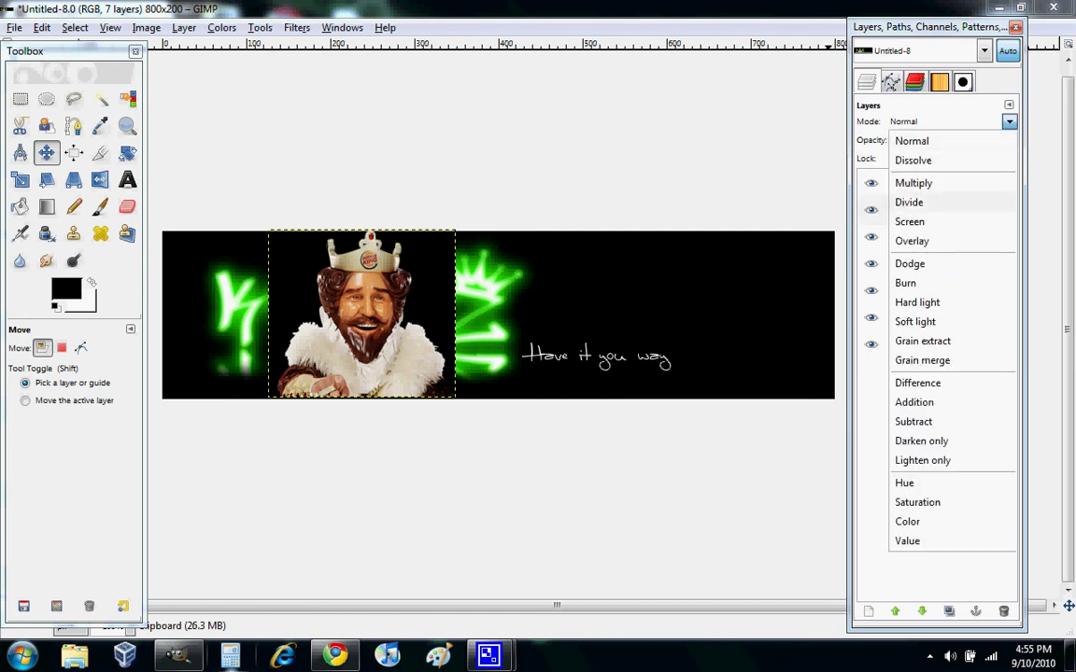
click(910, 222)
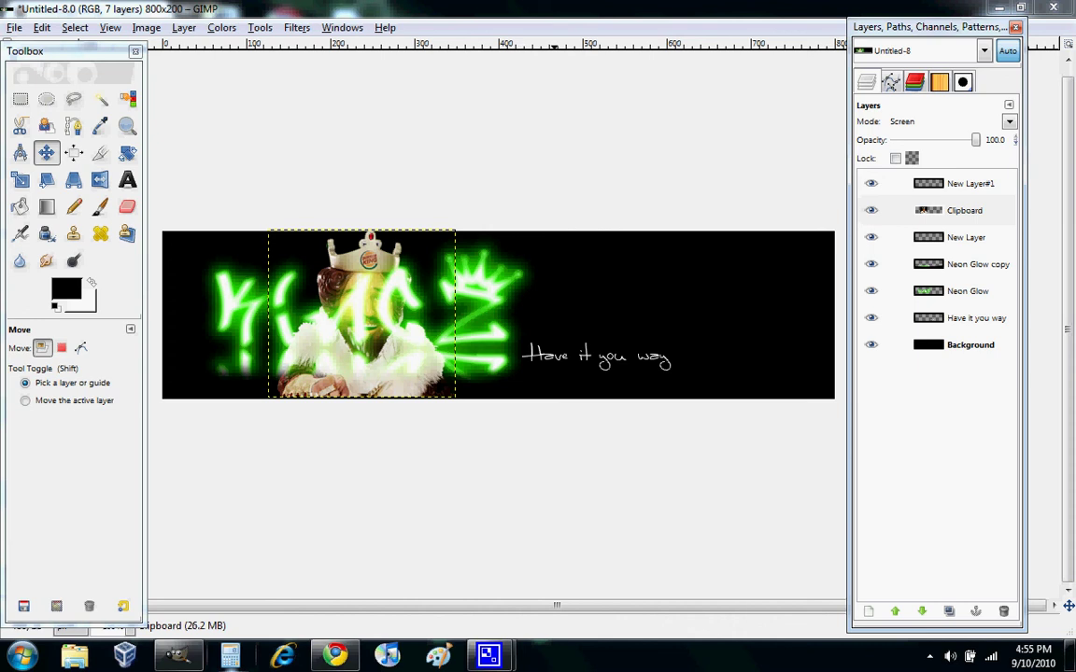
click(970, 184)
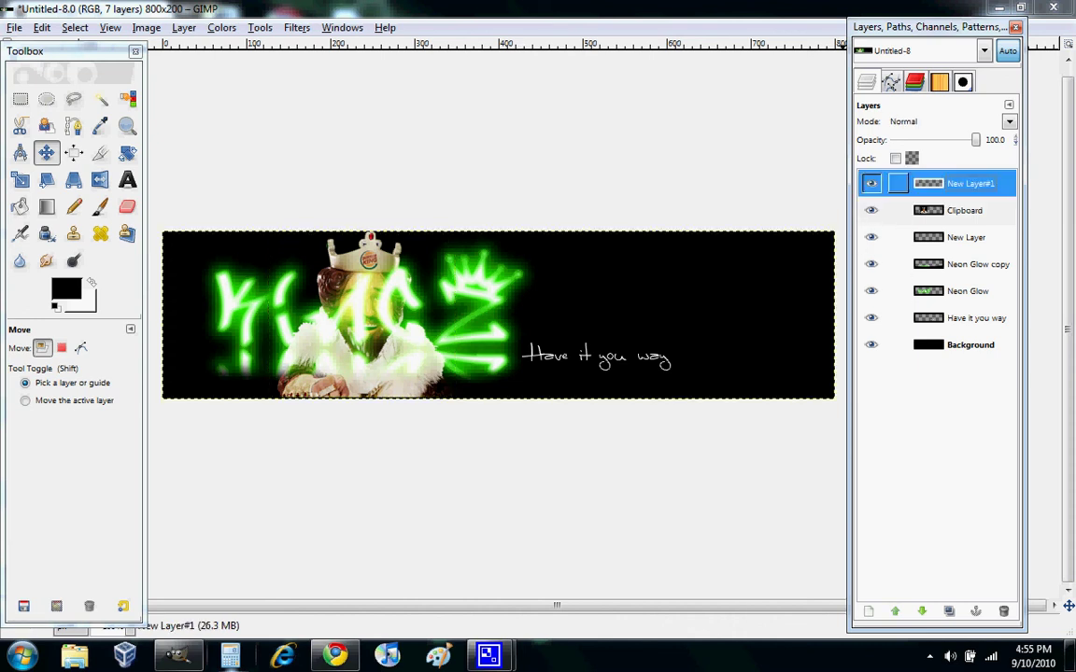
drag(968, 184, 968, 276)
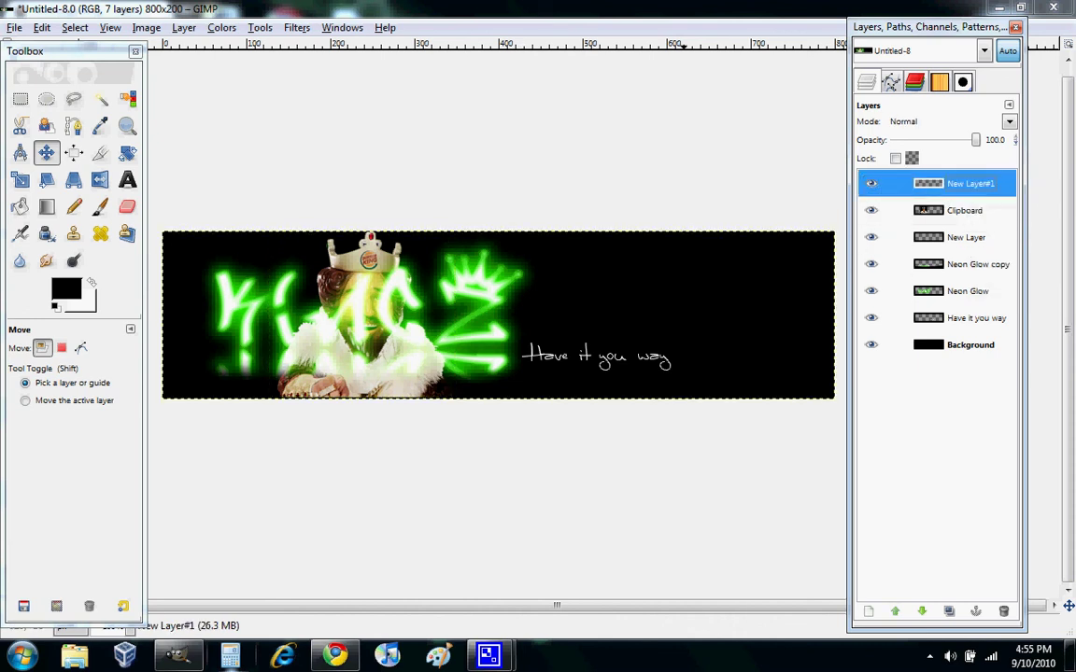
drag(378, 314, 744, 316)
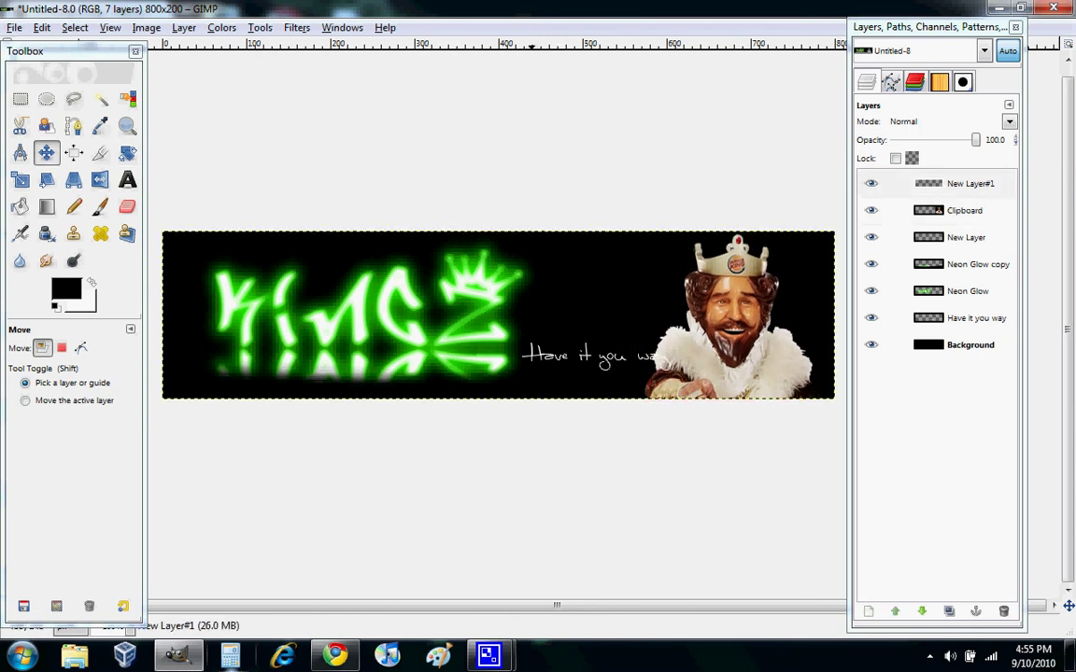
Step: Move the "Have it you way" tagline up about 64 px, between the lettering and the mascot, and resize its layer to the image size
drag(588, 354, 537, 302)
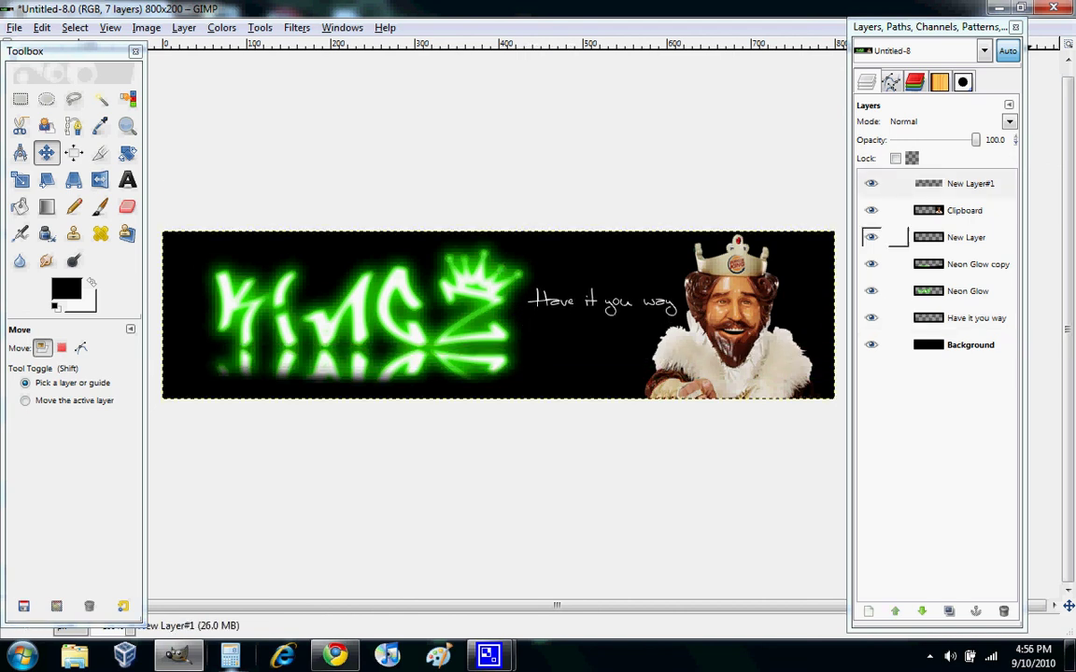
click(967, 291)
click(962, 318)
right_click(962, 317)
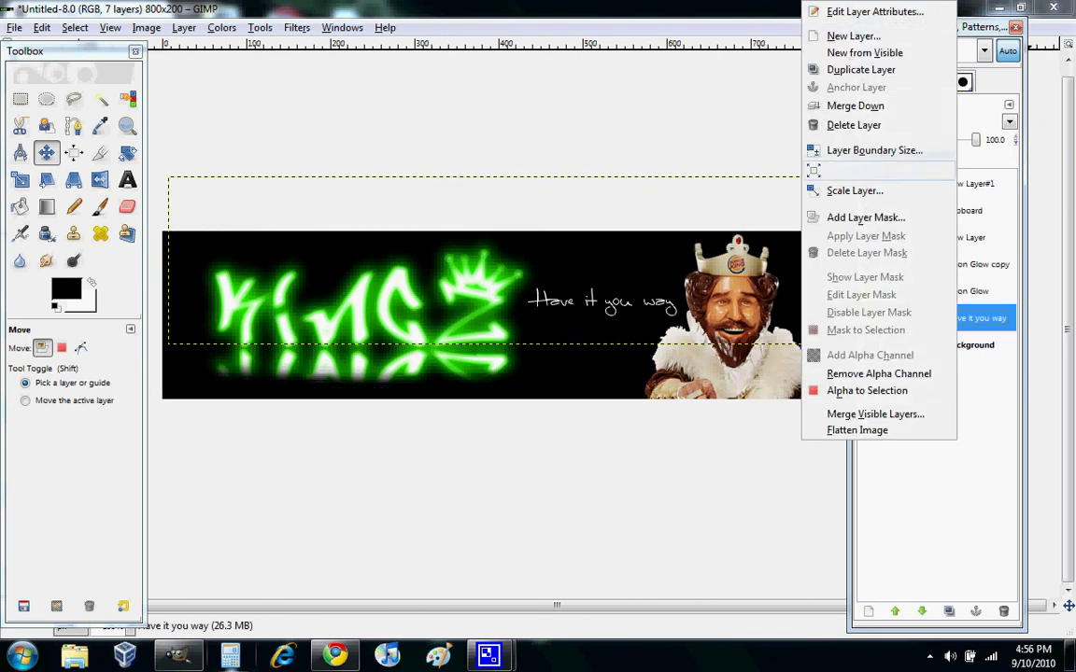
click(873, 170)
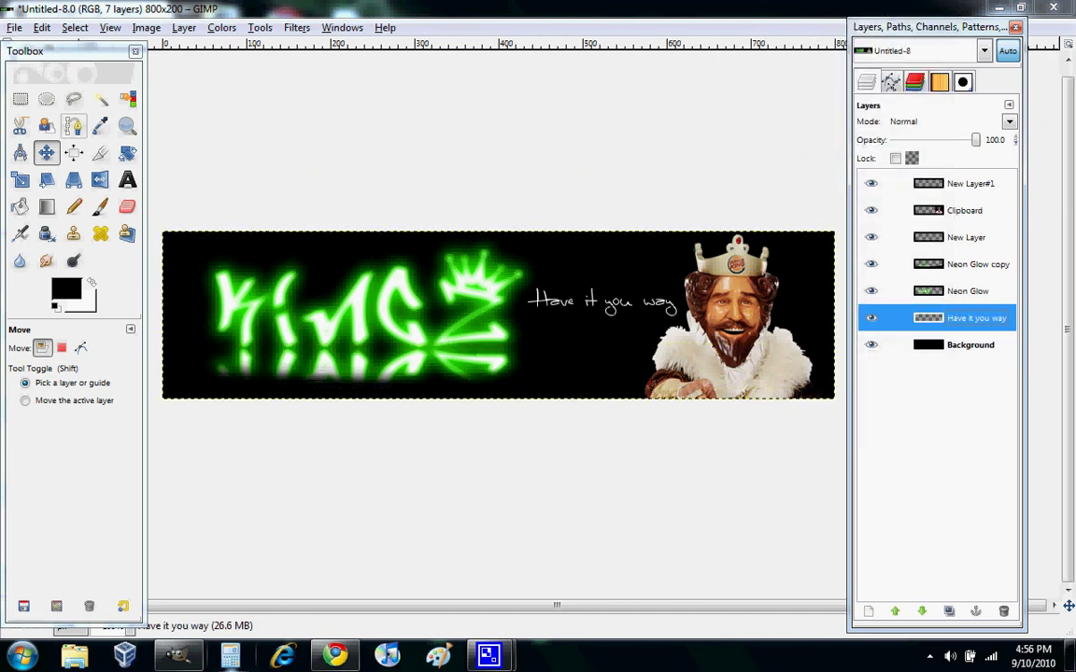
click(523, 159)
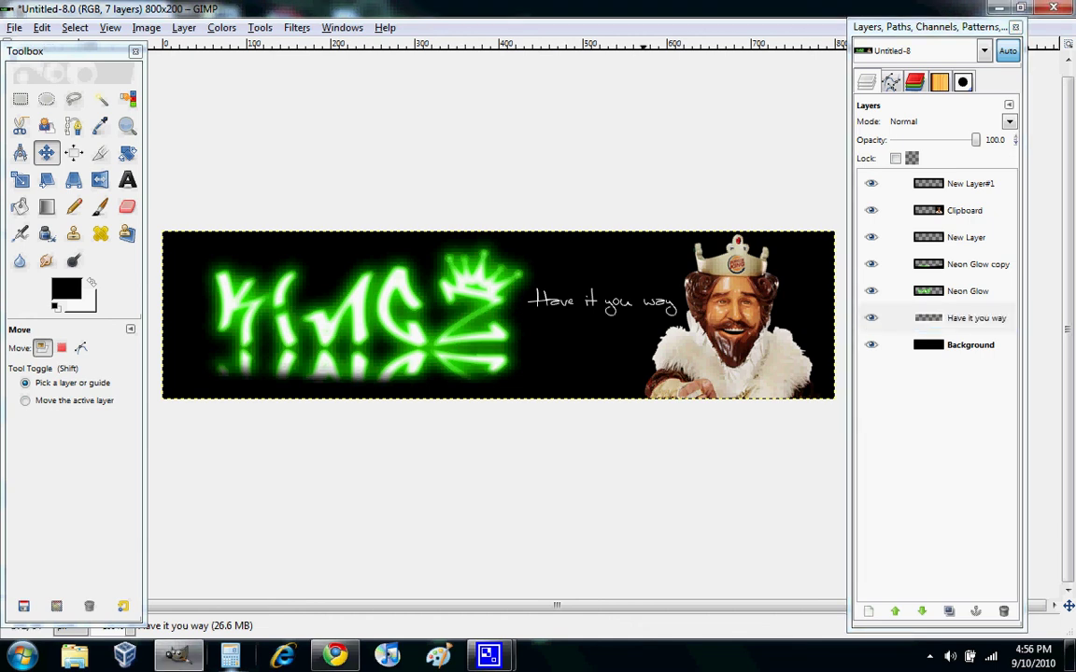
Step: Select the Clipboard layer that holds the mascot picture
mouse_move(964, 210)
mouse_down()
mouse_move(975, 285)
mouse_move(969, 213)
mouse_up()
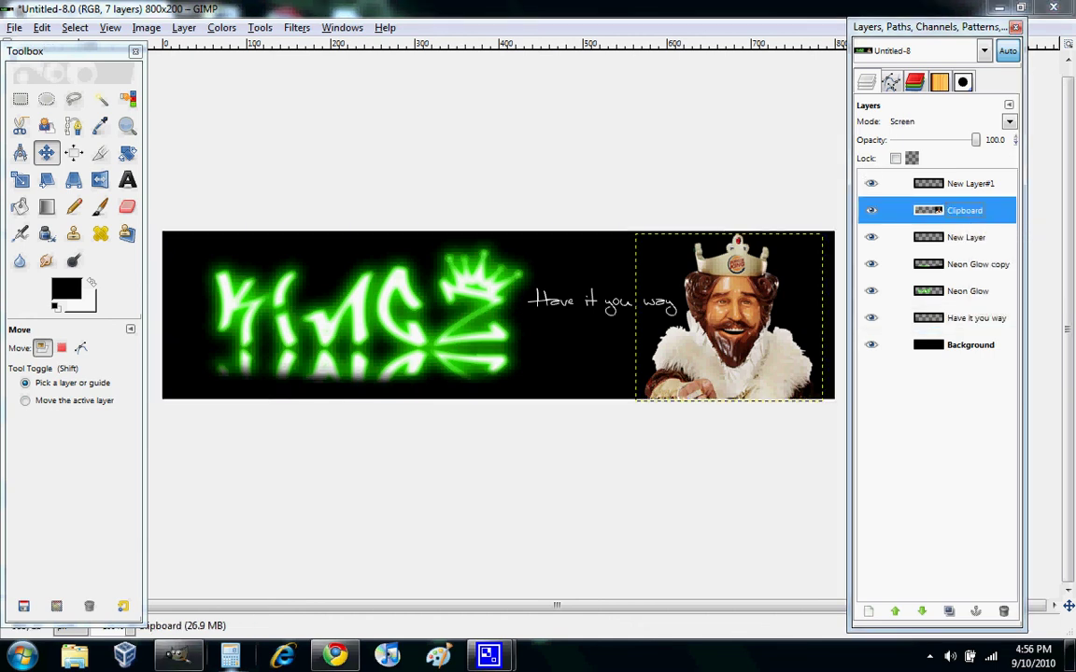